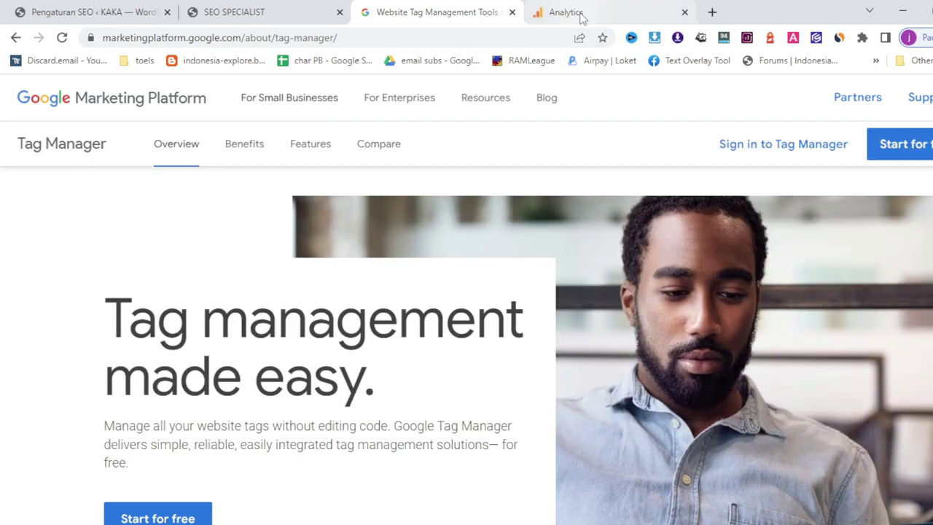
Start creating a free Google Tag Manager account from its product page.
left_click(580, 13)
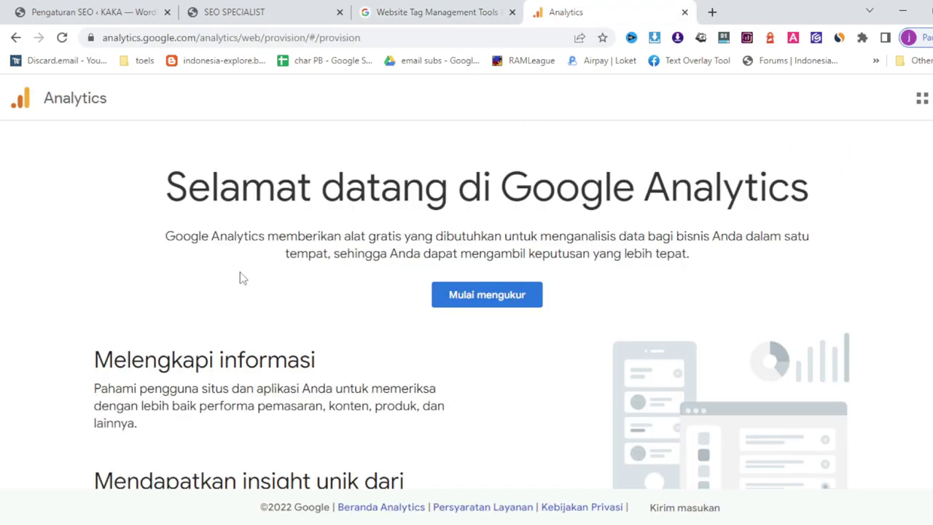
left_click(416, 12)
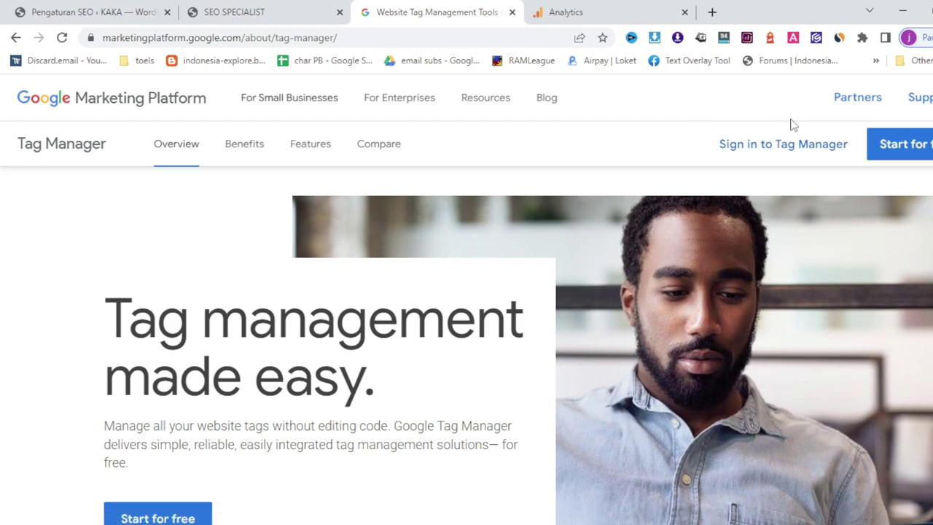
left_click(909, 150)
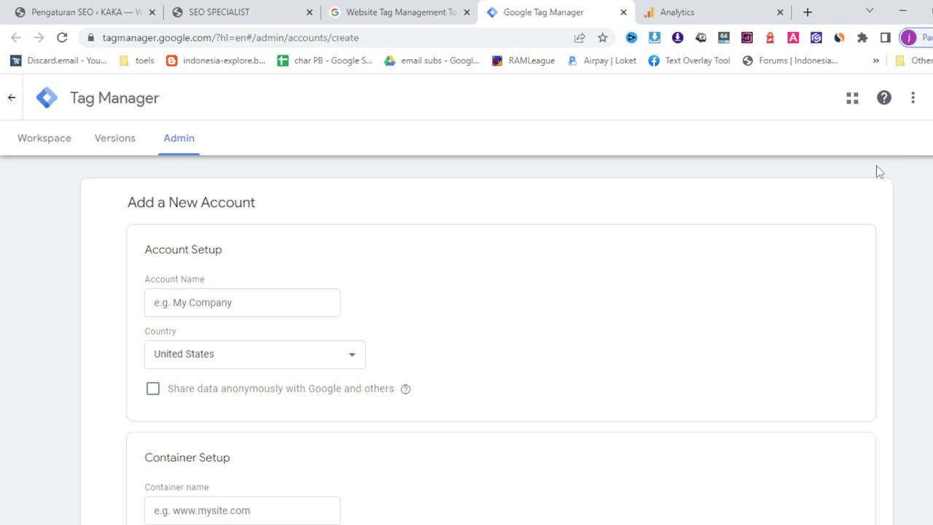
Name the new Tag Manager account kaka and set its country to Palau.
left_click(231, 302)
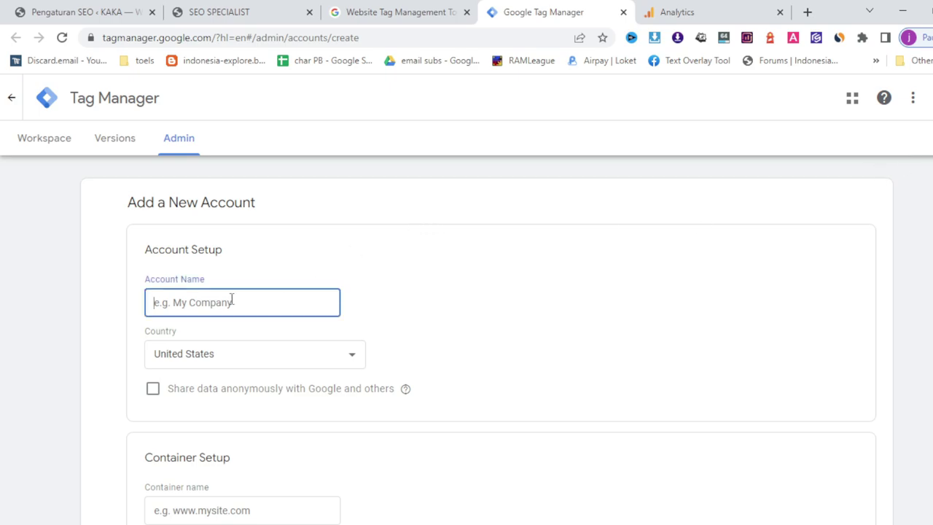
type("kaka")
left_click(262, 353)
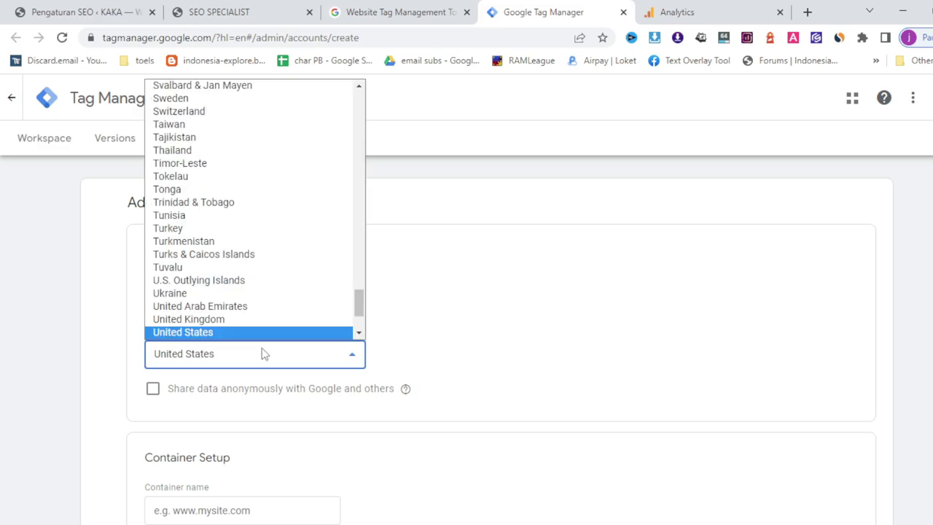
scroll(281, 246, "up", 15)
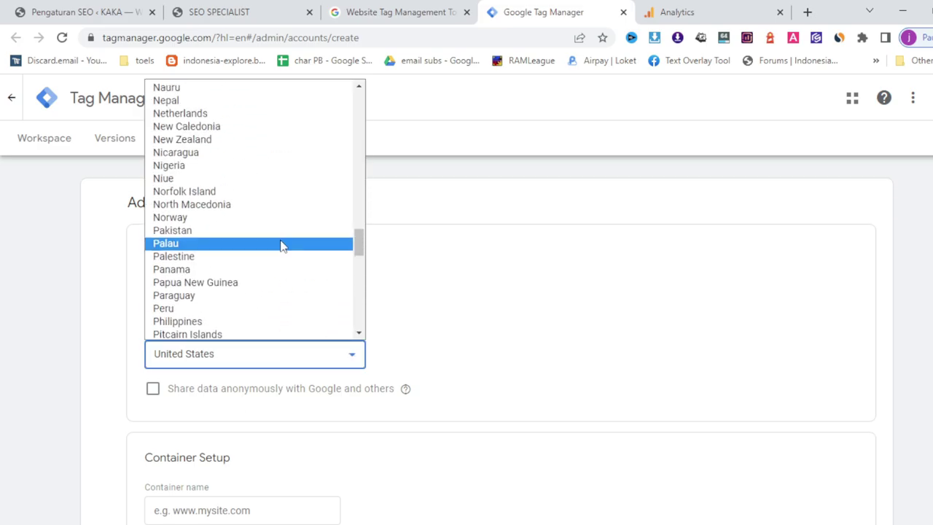
left_click(281, 245)
Name the container kaka and set its target platform to Web.
scroll(358, 389, "down", 4)
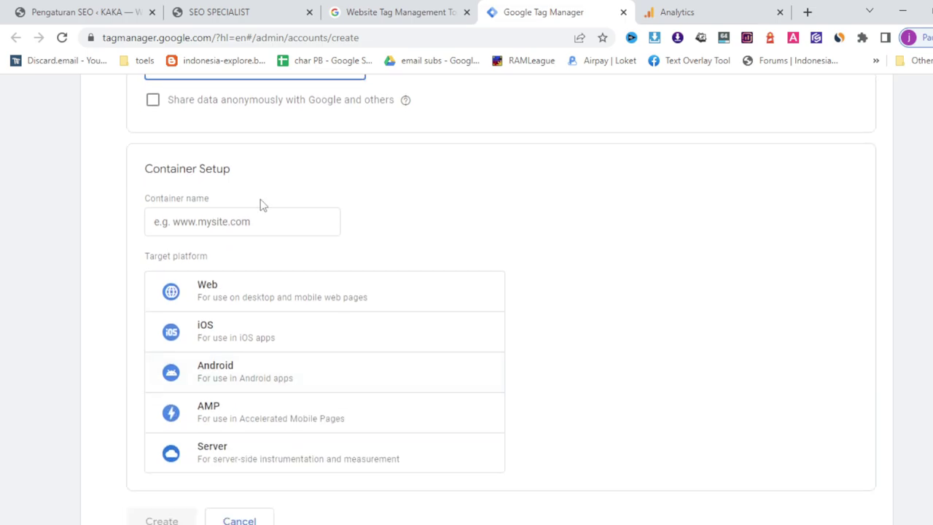
left_click(266, 216)
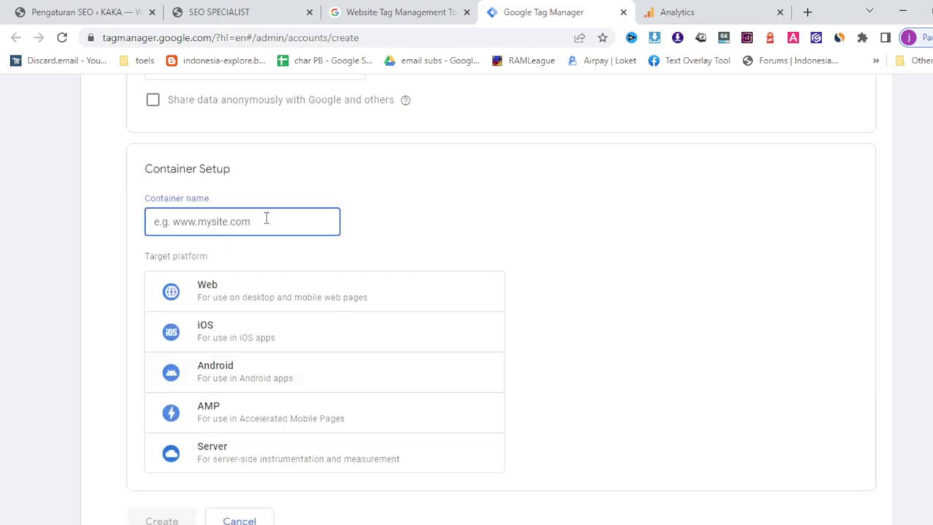
type("kaka")
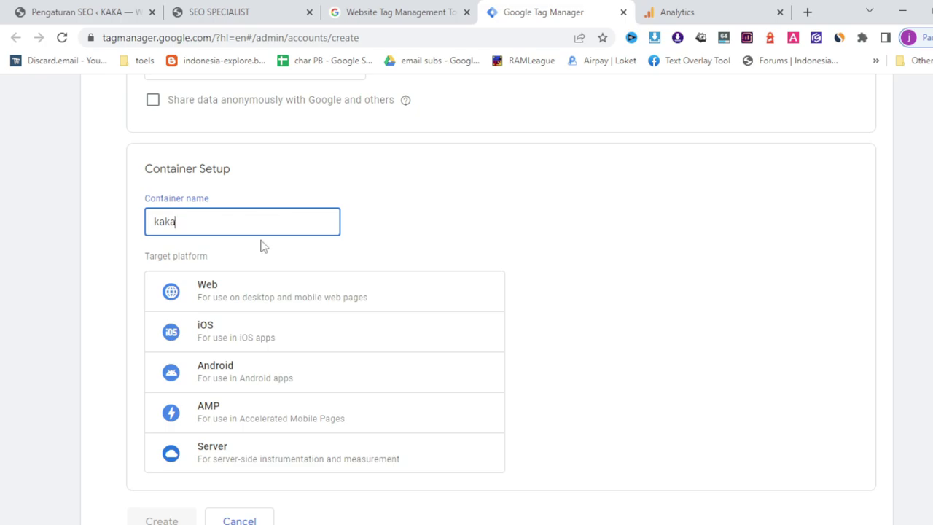
left_click(205, 296)
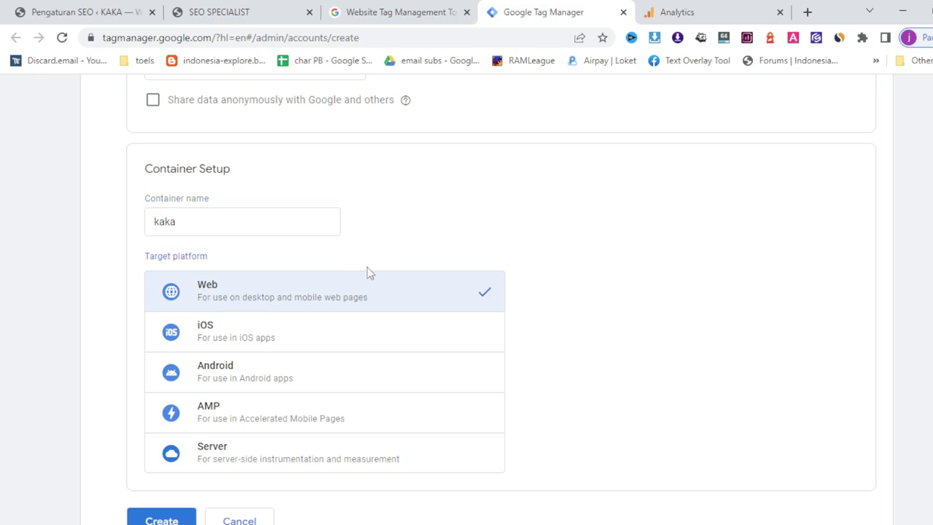
Create the account and container, accepting the Data Processing Terms and the Terms of Service Agreement.
scroll(369, 270, "down", 1)
left_click(162, 460)
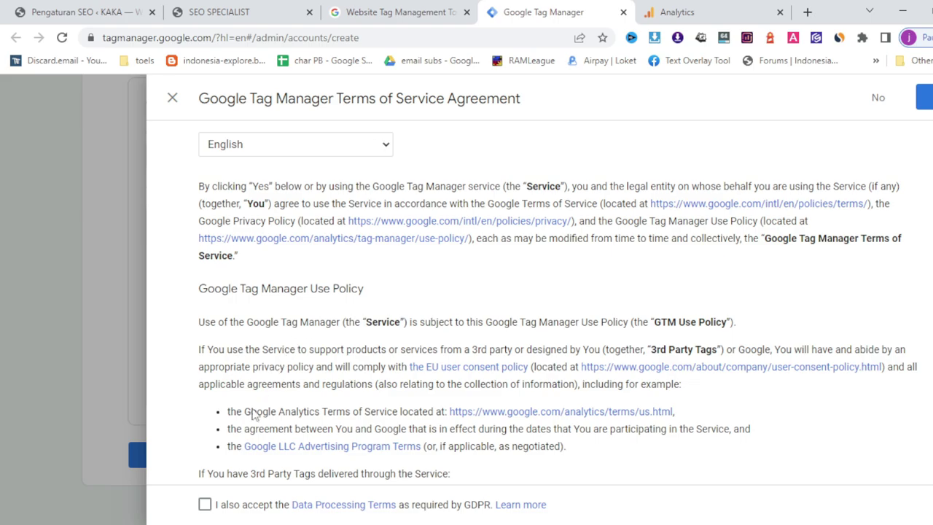
left_click(204, 504)
left_click(923, 97)
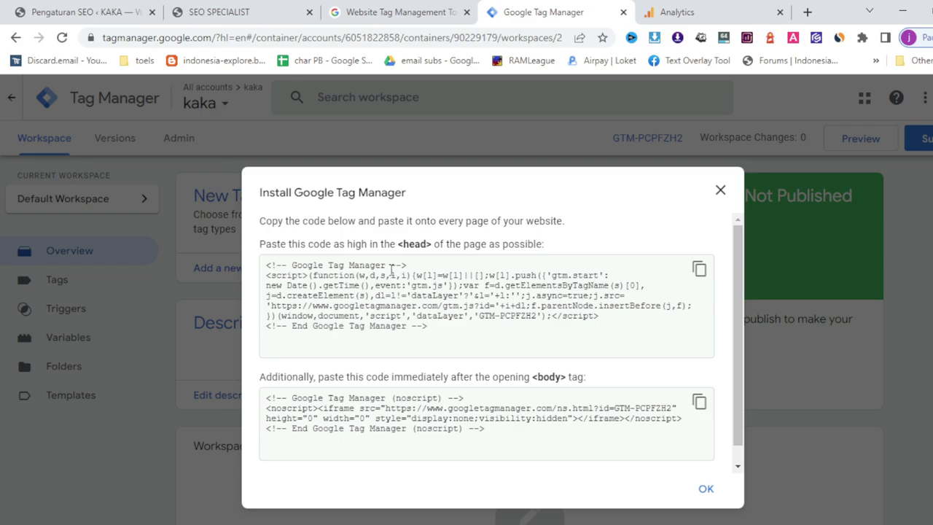
Copy the whole Google Tag Manager script snippet meant for the page's <head>.
left_click_drag(432, 326, 264, 269)
right_click(290, 286)
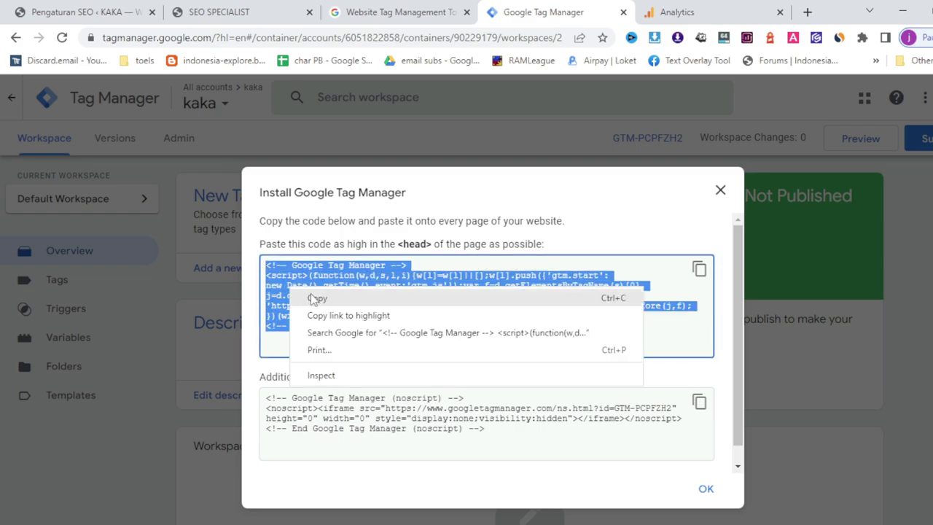
left_click(313, 300)
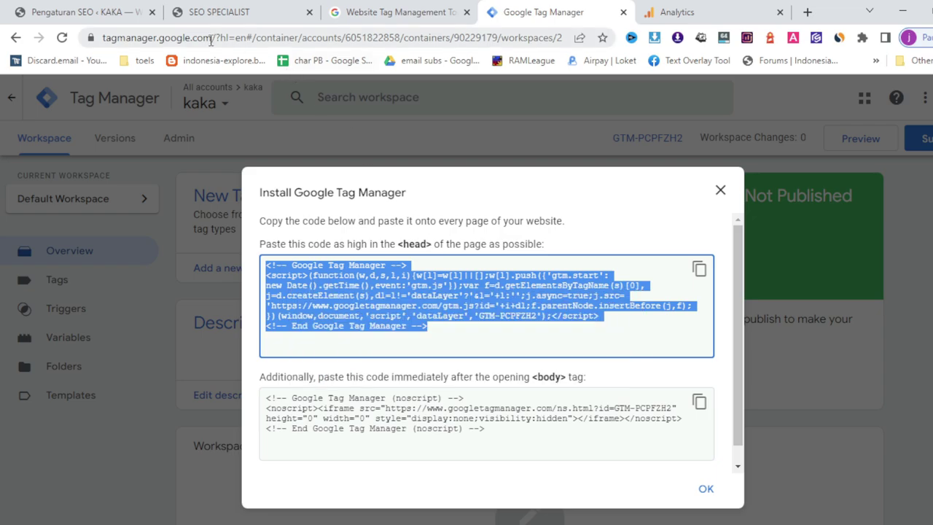
Switch to the WordPress admin and open the Freedom theme's header.php in the theme file editor.
left_click(85, 14)
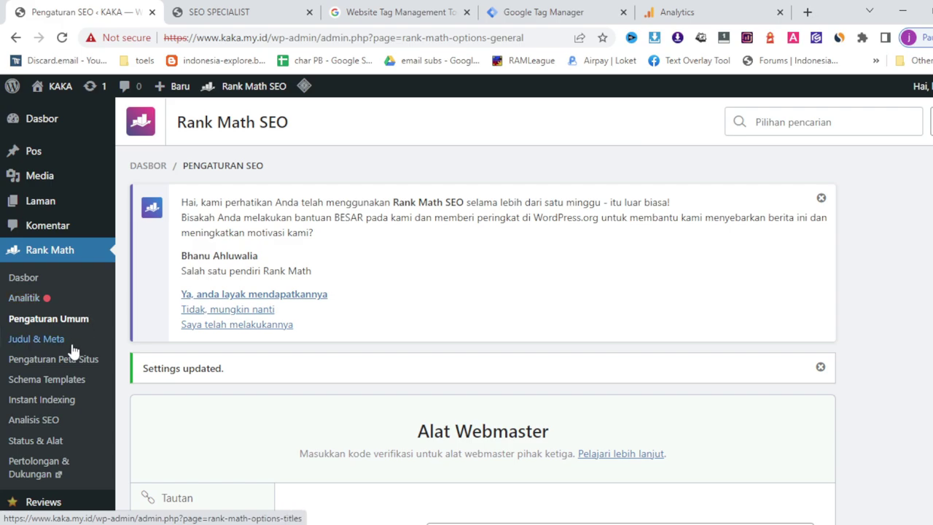
scroll(60, 308, "down", 3)
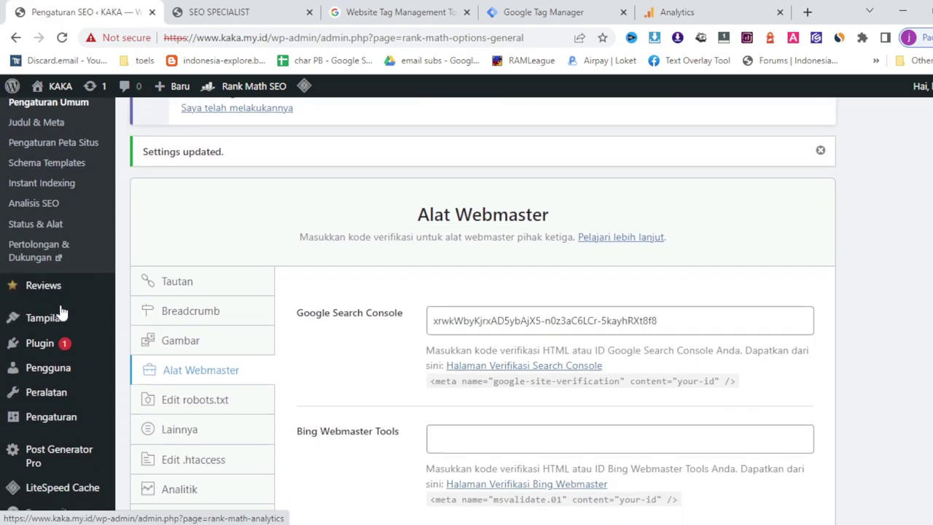
mouse_move(61, 328)
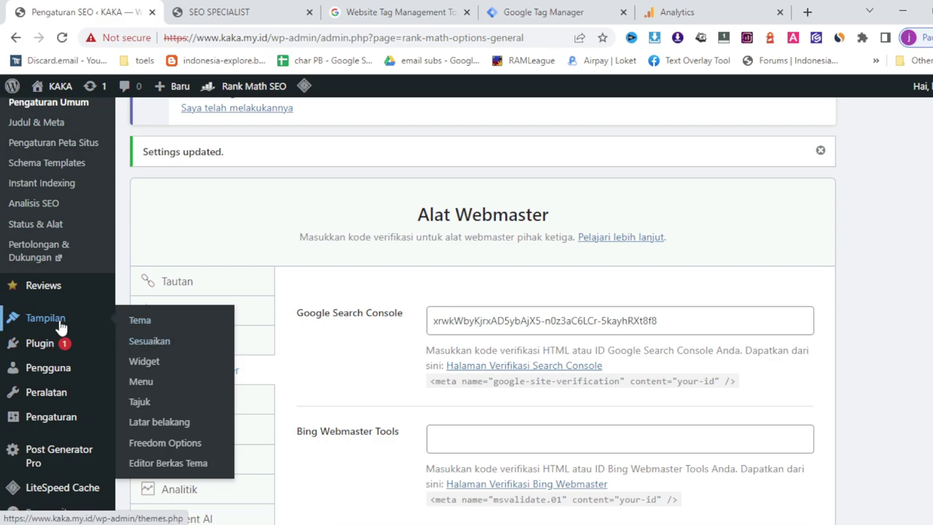
left_click(145, 466)
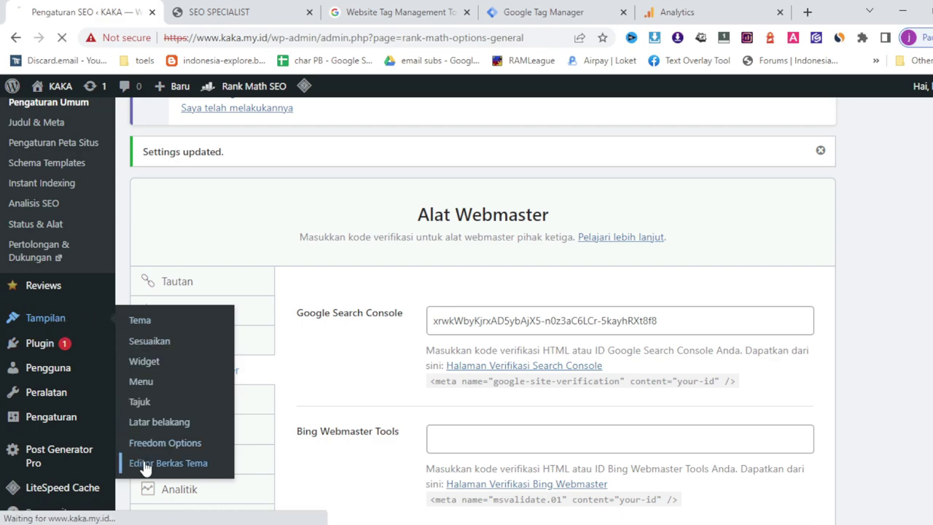
scroll(708, 423, "down", 3)
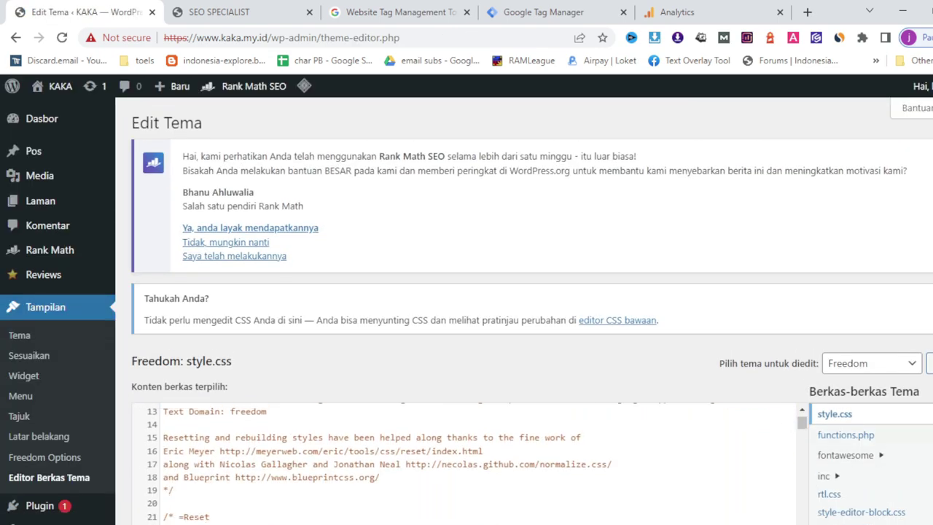
scroll(708, 423, "down", 2)
scroll(467, 364, "down", 2)
scroll(859, 326, "down", 2)
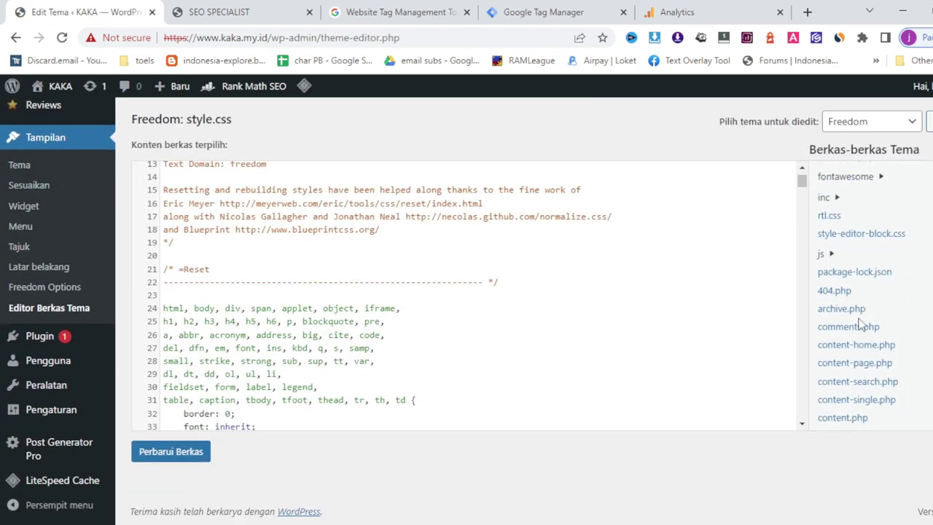
scroll(860, 326, "down", 1)
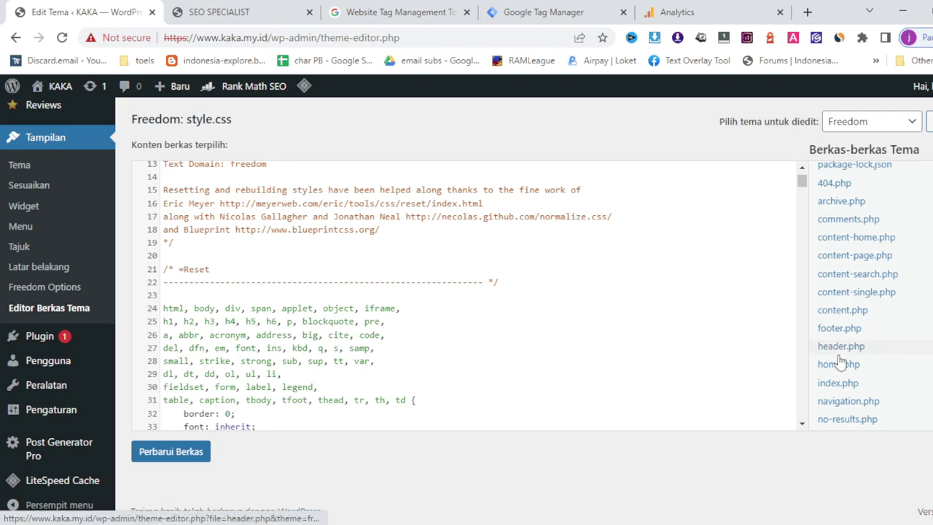
left_click(841, 350)
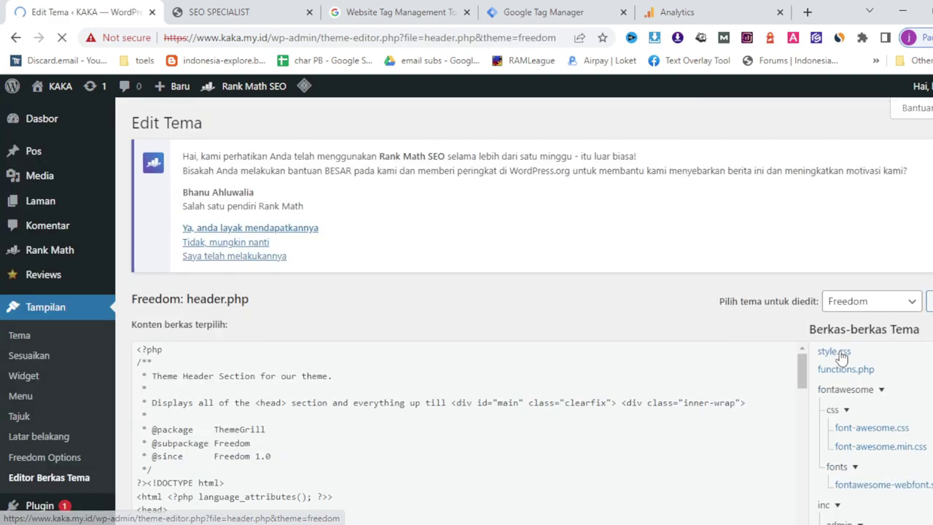
Paste the copied Tag Manager script on the empty line directly below the <head> tag in header.php.
scroll(498, 367, "down", 3)
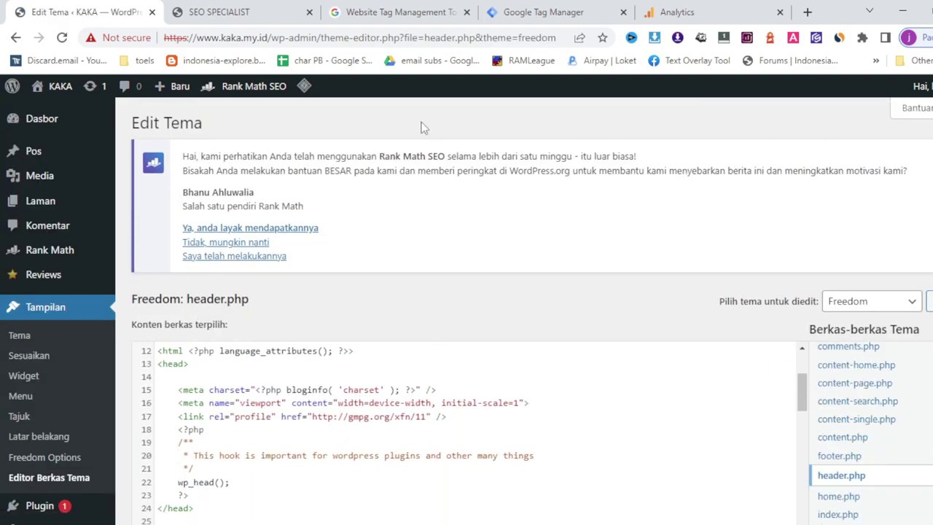
left_click(569, 15)
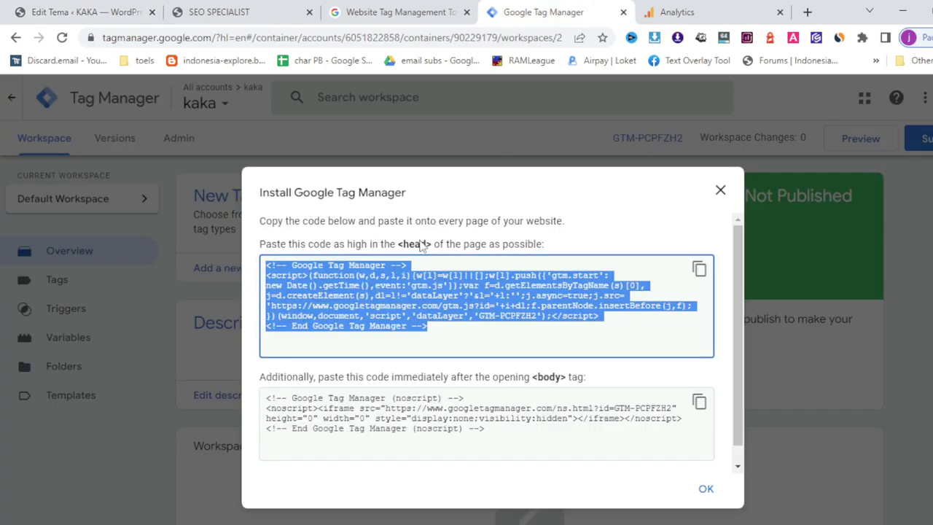
left_click(81, 12)
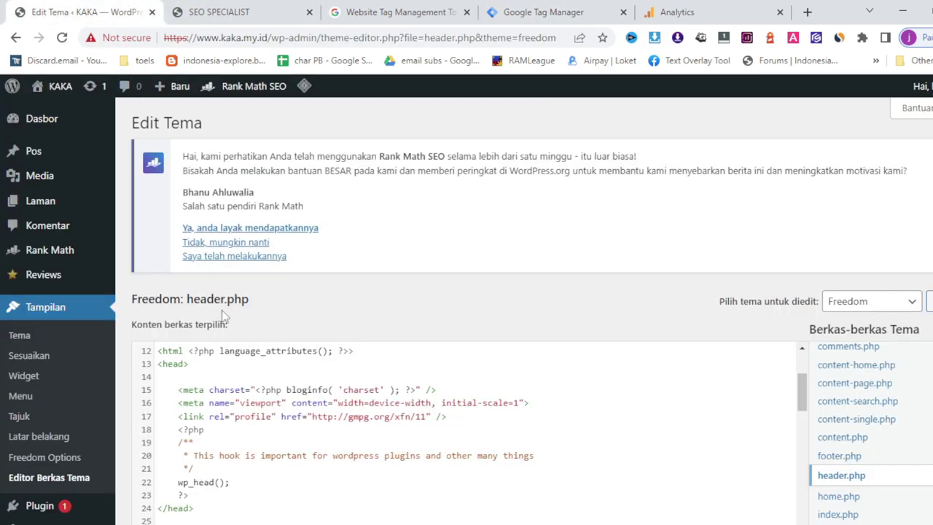
left_click(192, 378)
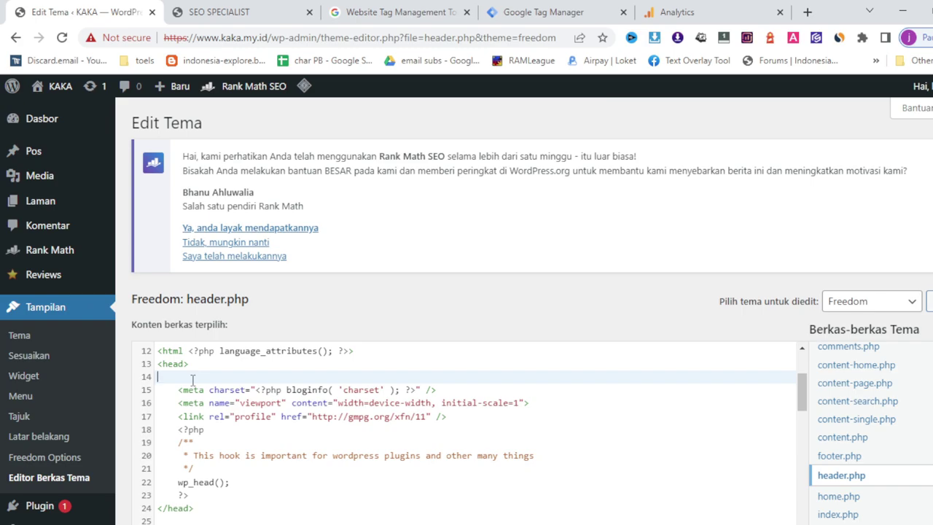
key("ctrl+v")
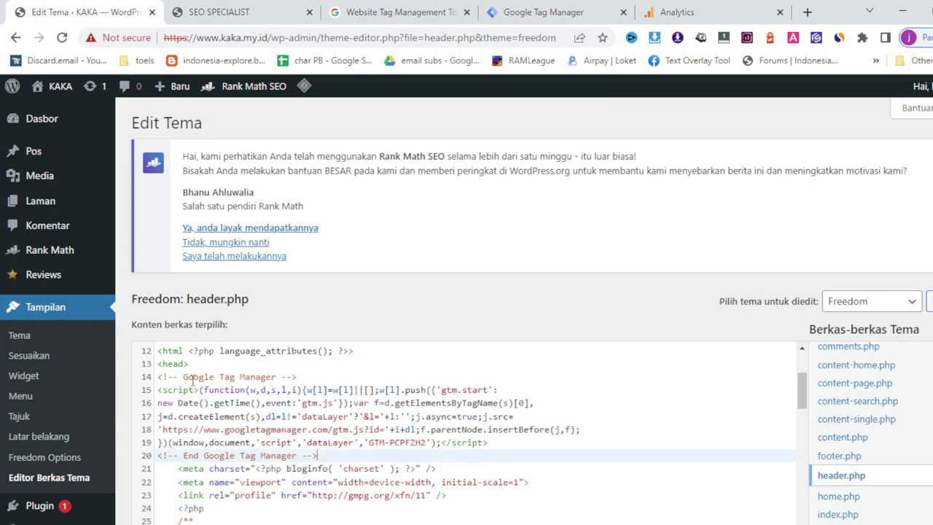
Copy the noscript snippet from Google Tag Manager and paste it directly after the opening <body> tag in header.php.
left_click(548, 14)
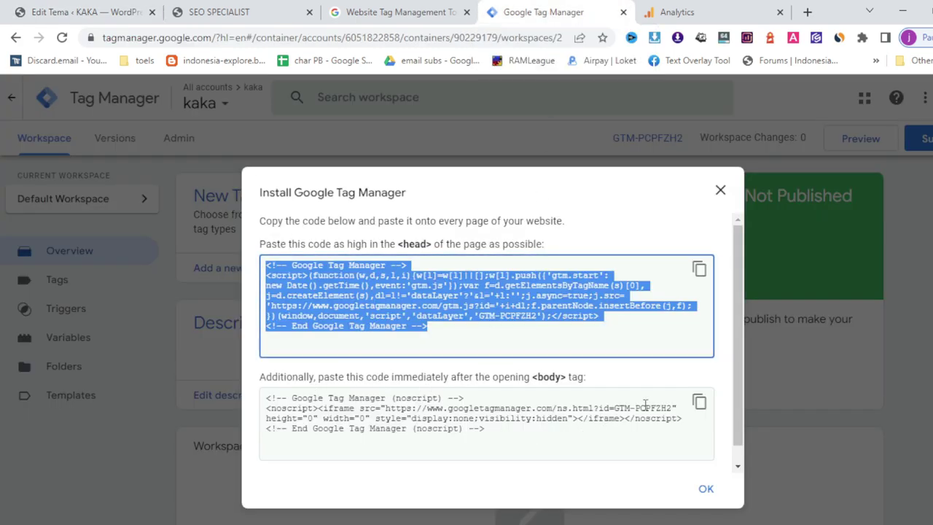
left_click(698, 403)
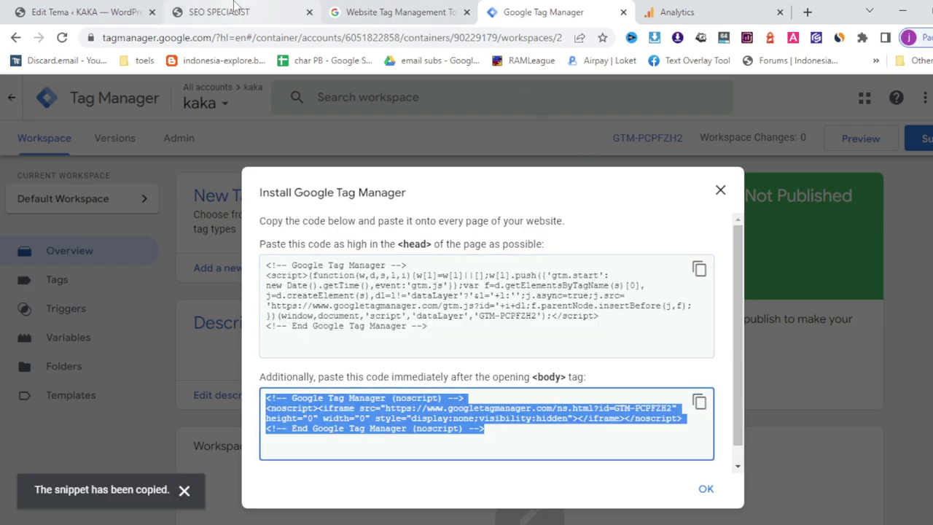
left_click(90, 7)
scroll(284, 477, "down", 3)
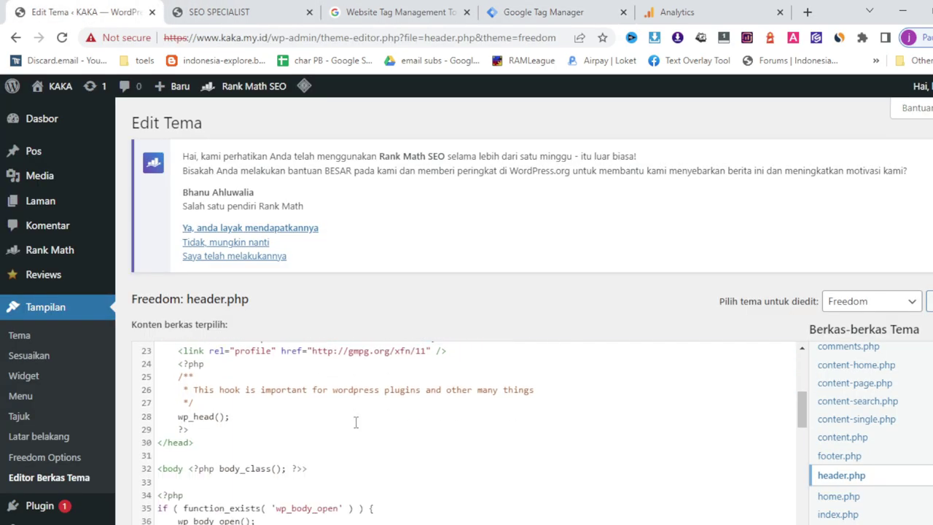
left_click(218, 481)
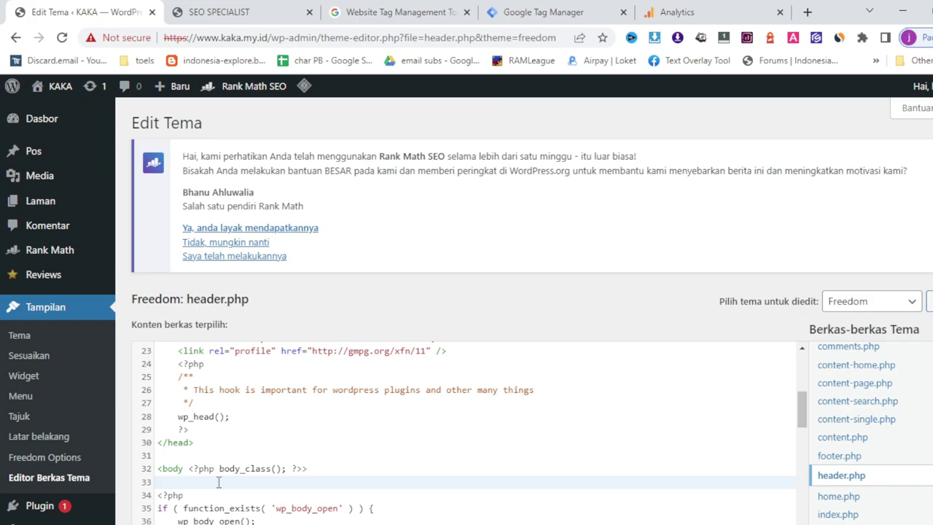
key("ctrl+v")
Save the edited header.php theme file.
scroll(245, 448, "down", 3)
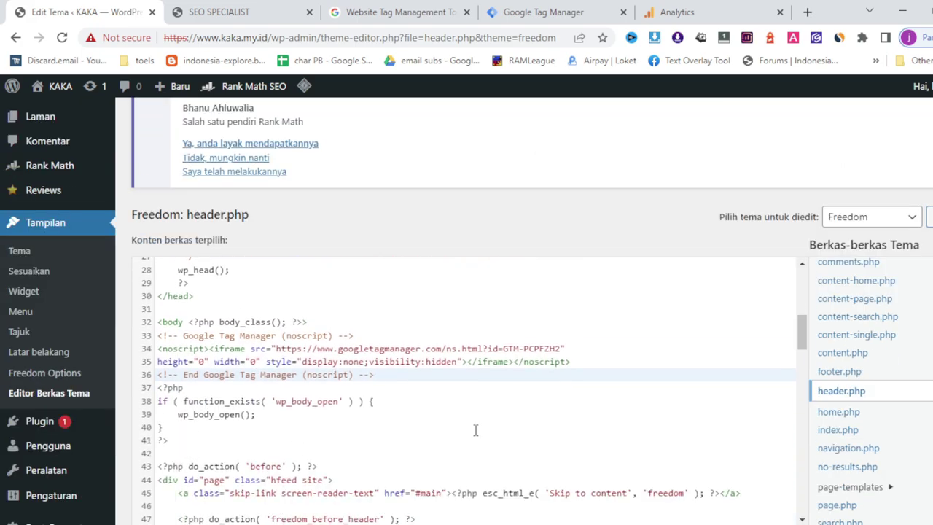
scroll(645, 386, "down", 8)
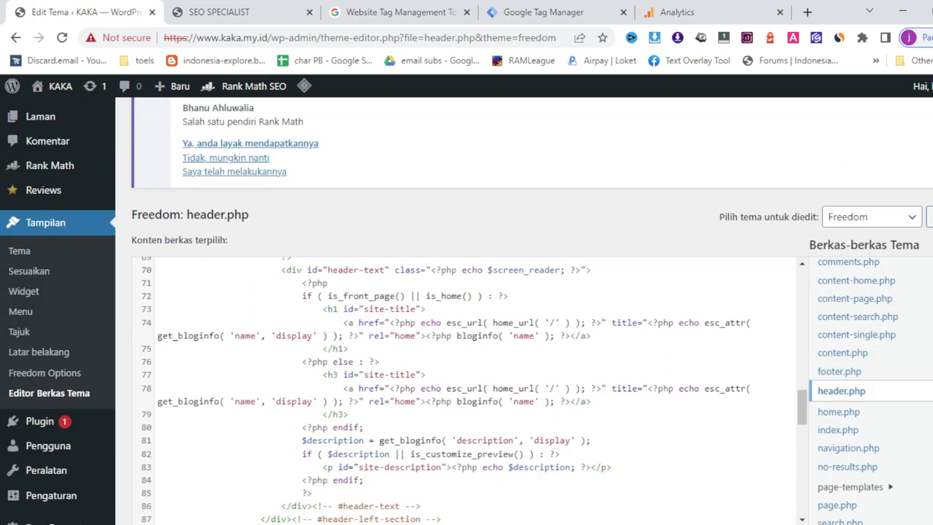
scroll(366, 504, "down", 2)
left_click(188, 453)
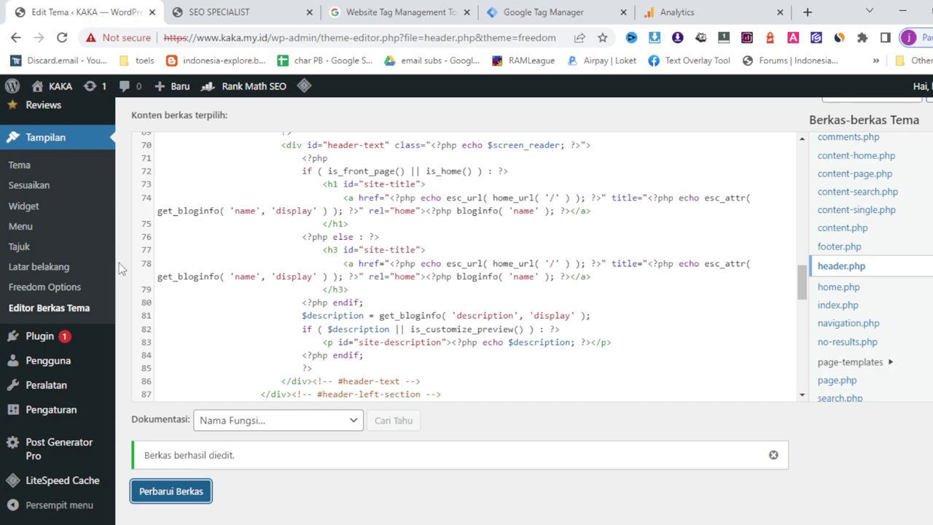
Return to Google Tag Manager, dismiss the installation snippets, and submit the kaka workspace for publishing as a new version.
left_click(539, 12)
scroll(656, 432, "down", 1)
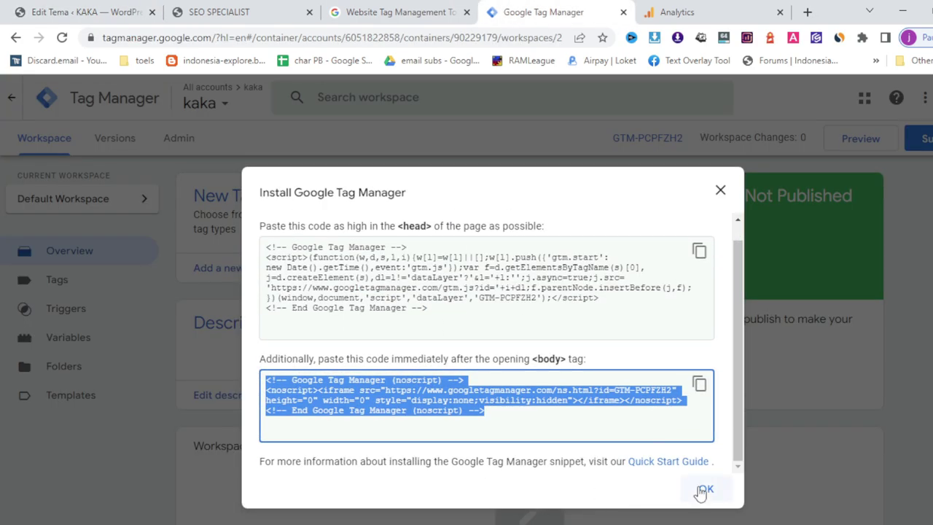
left_click(699, 488)
left_click(922, 142)
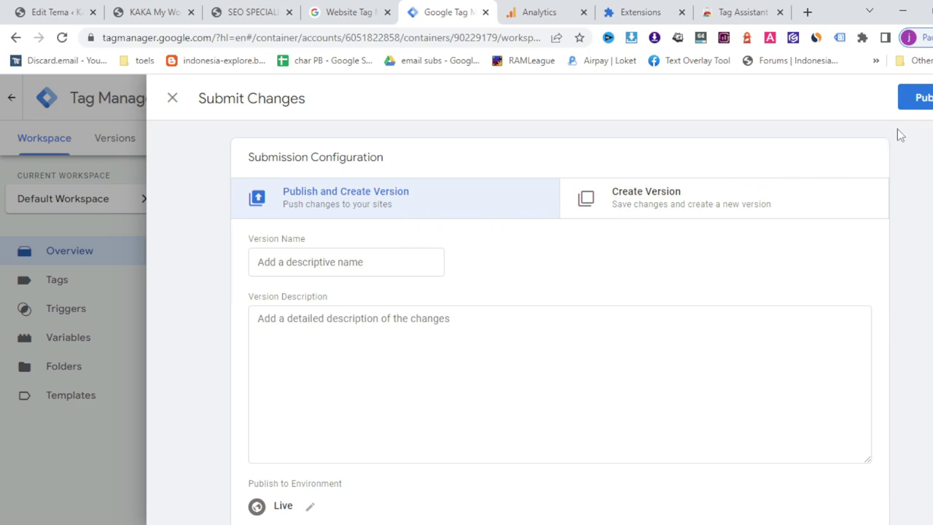
left_click(921, 101)
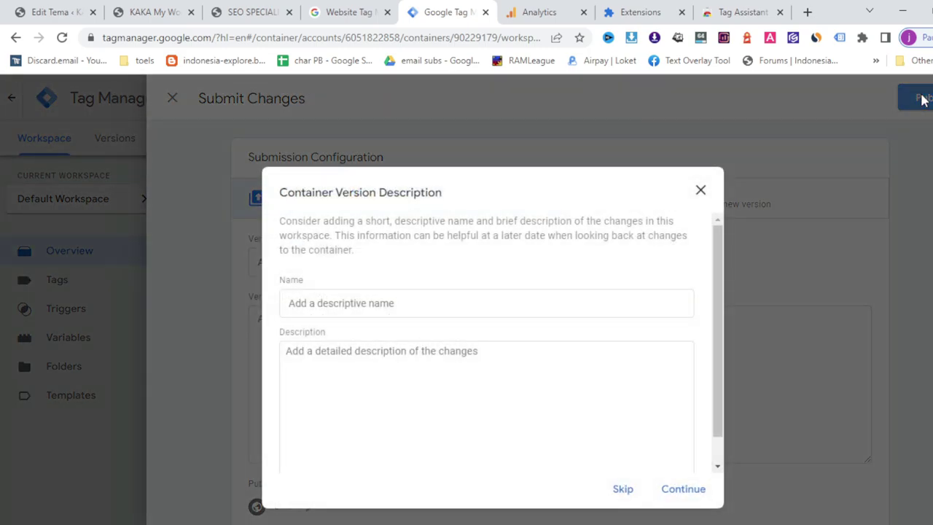
Publish the container version with the name "kaka" and description "ini webnya kaka", and close its version summary.
left_click(388, 308)
type("kaka")
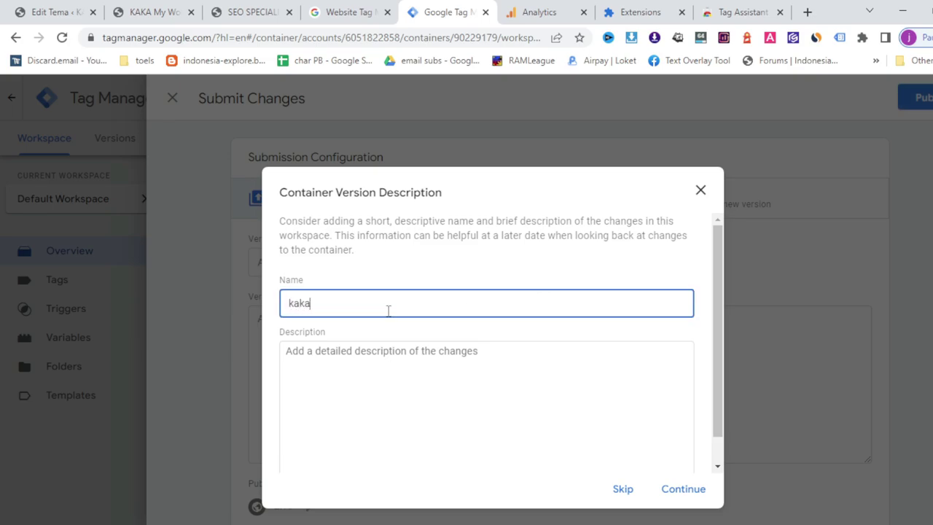
left_click(360, 402)
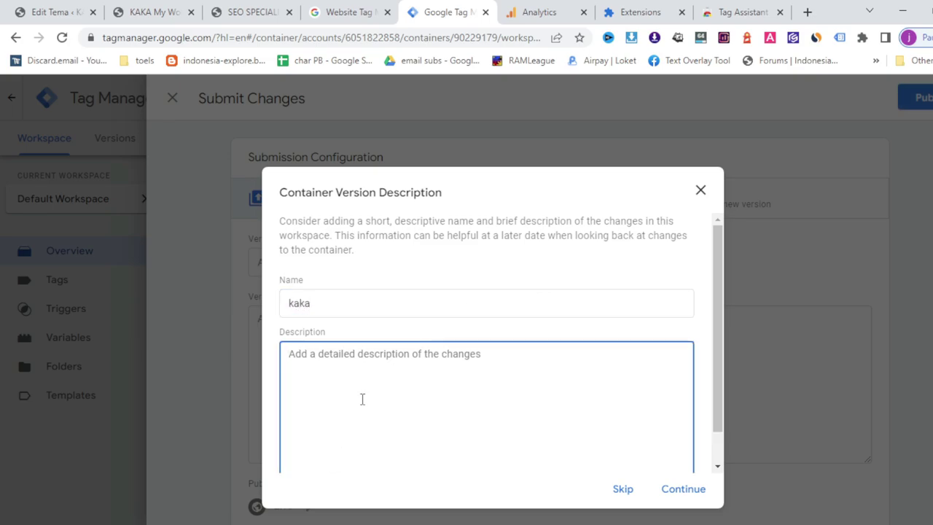
type("ini webn")
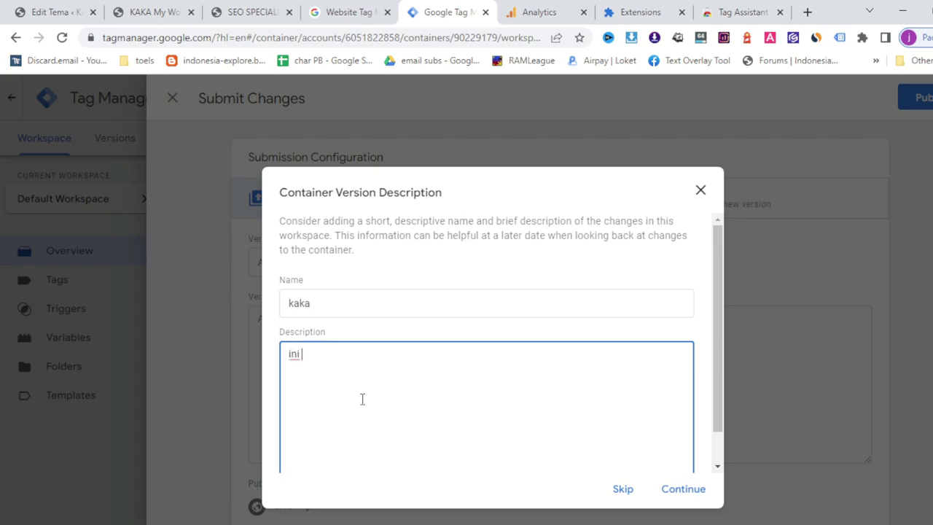
type("ya kaka")
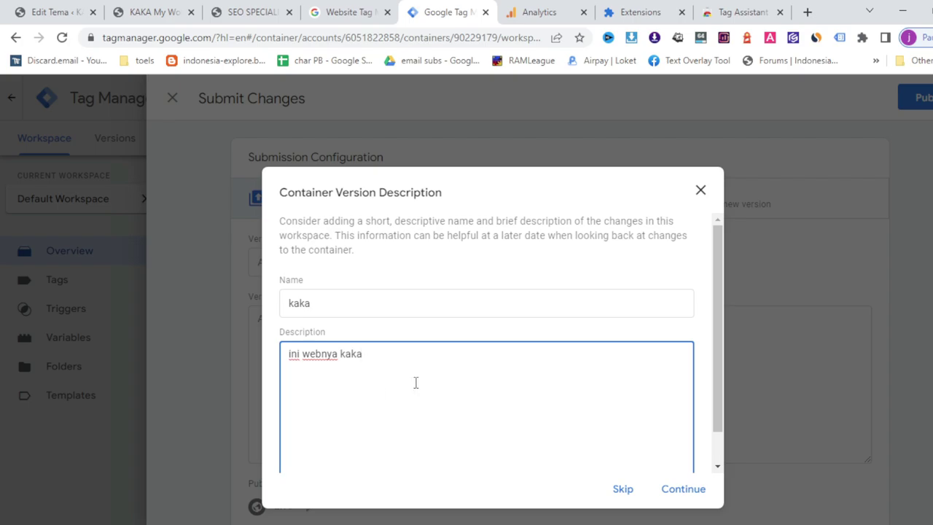
scroll(609, 320, "down", 1)
left_click(670, 487)
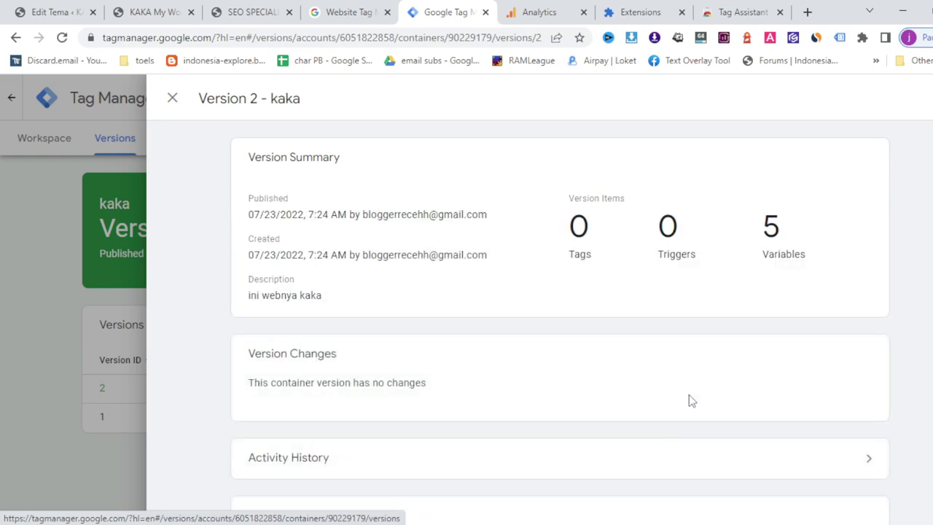
scroll(688, 399, "down", 7)
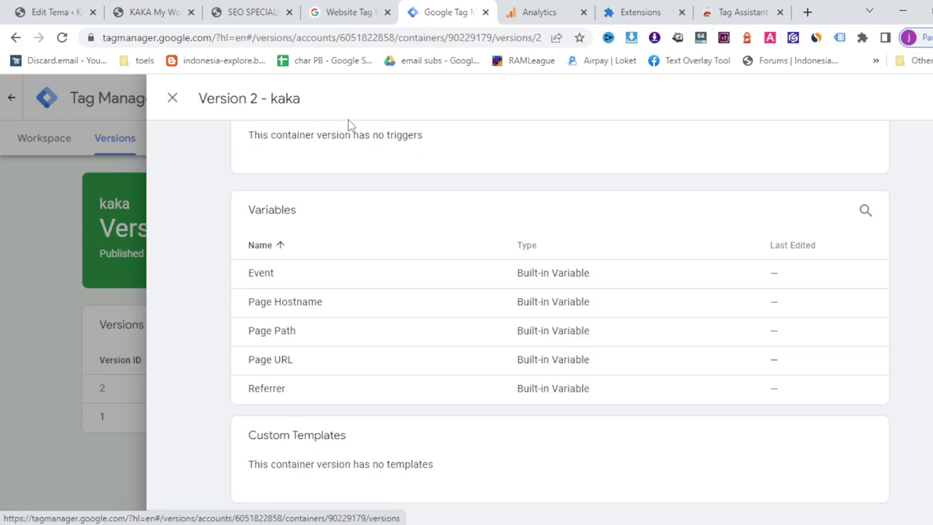
left_click(172, 98)
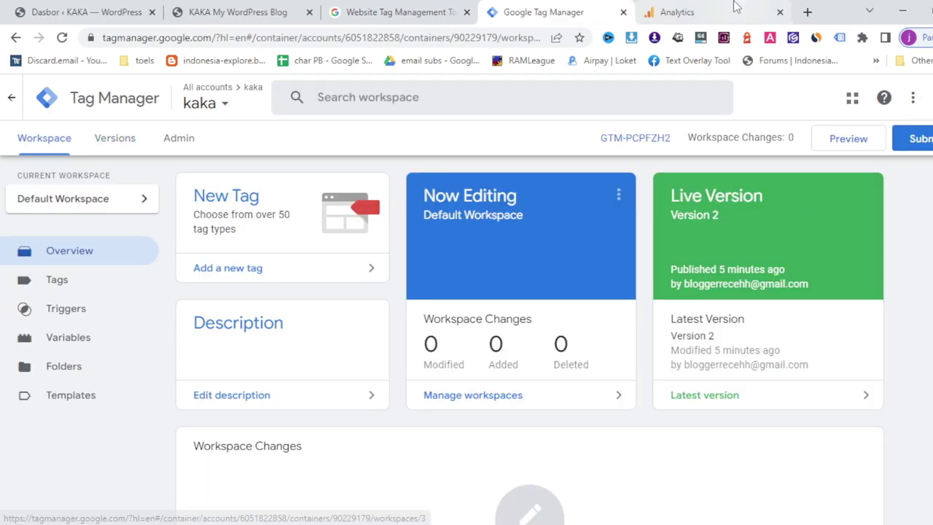
Switch to Google Analytics, start setting up a new account, and name it "kaka".
left_click(704, 8)
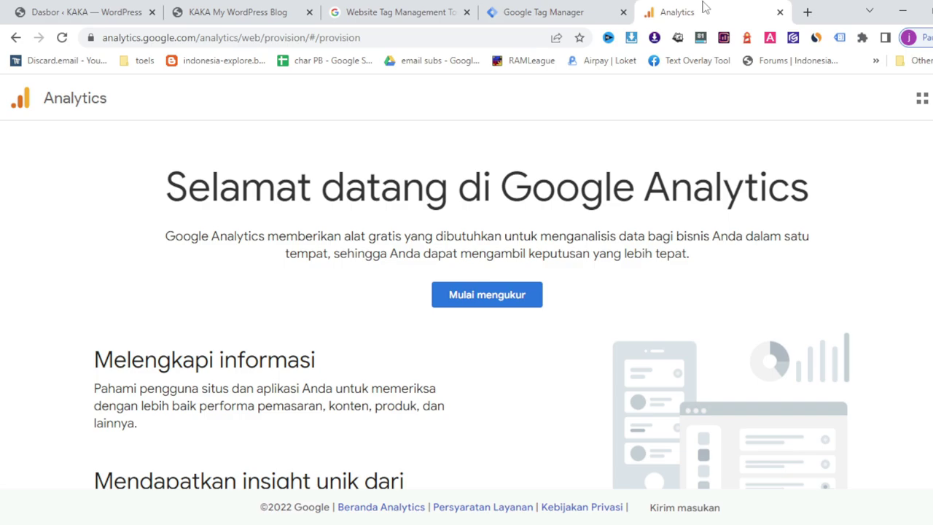
left_click(487, 295)
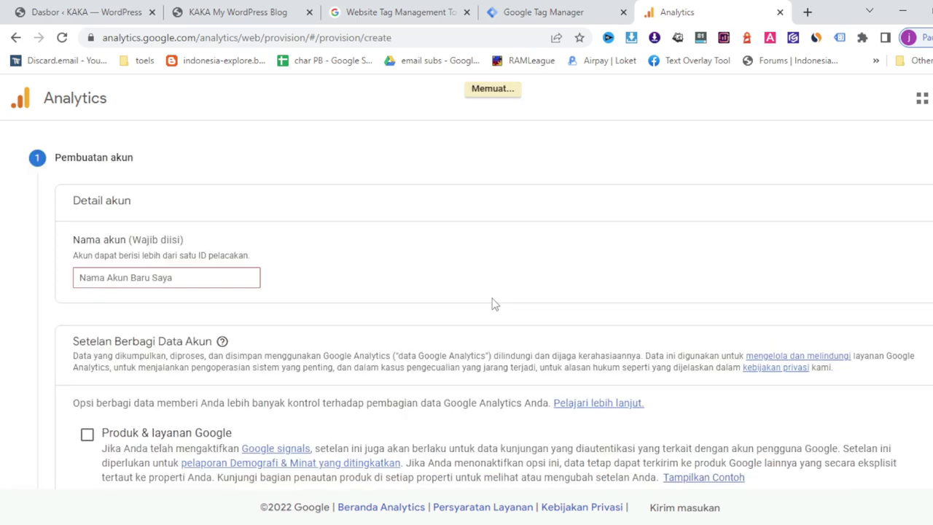
left_click(195, 280)
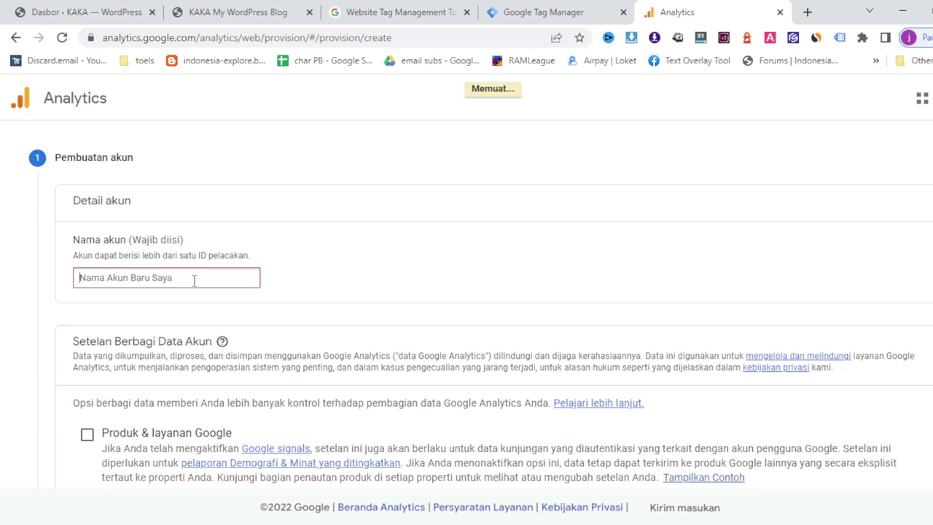
type("kaka")
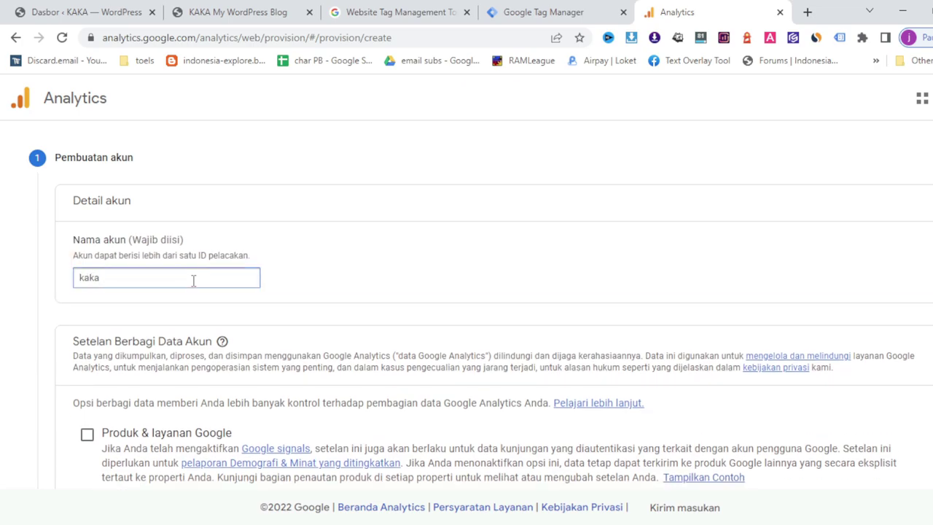
Disable the Dukungan teknis and Pakar akun data sharing options and continue to the property setup.
scroll(193, 281, "down", 1)
scroll(193, 280, "down", 3)
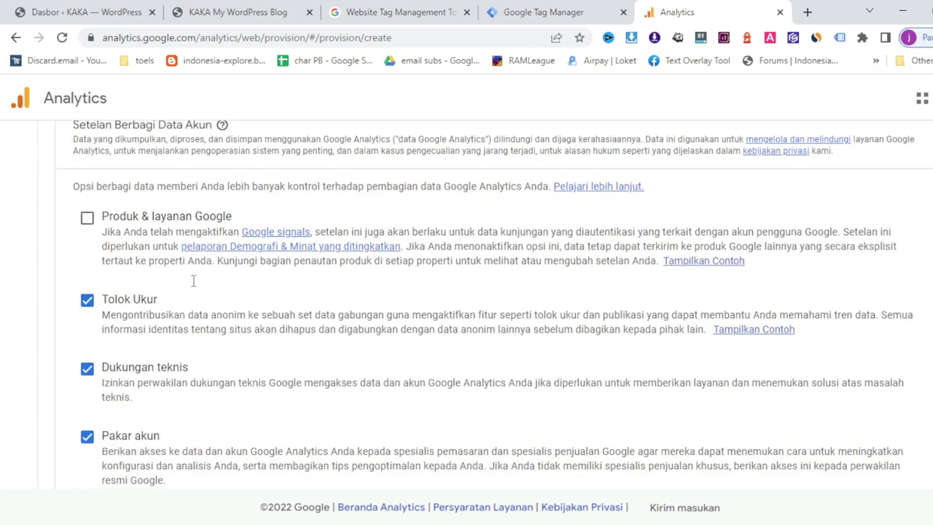
left_click(88, 435)
left_click(87, 367)
scroll(248, 380, "down", 3)
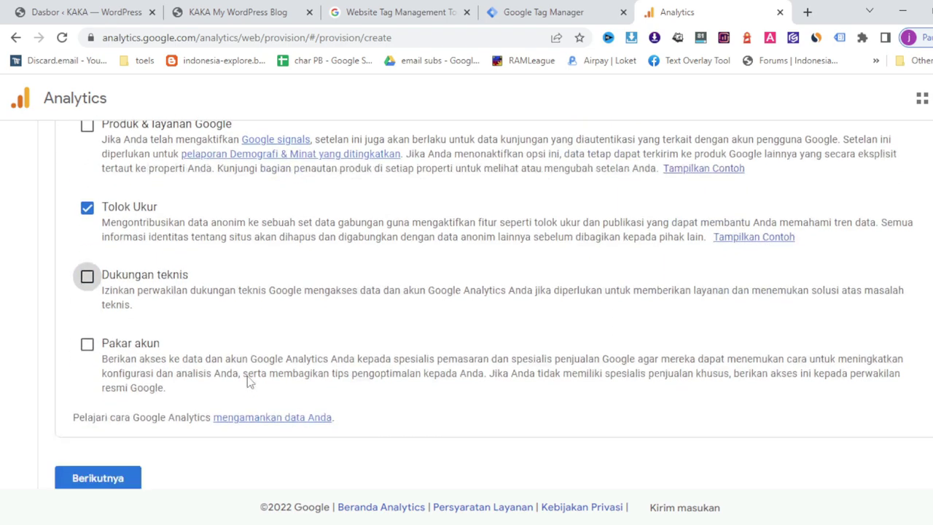
left_click(106, 354)
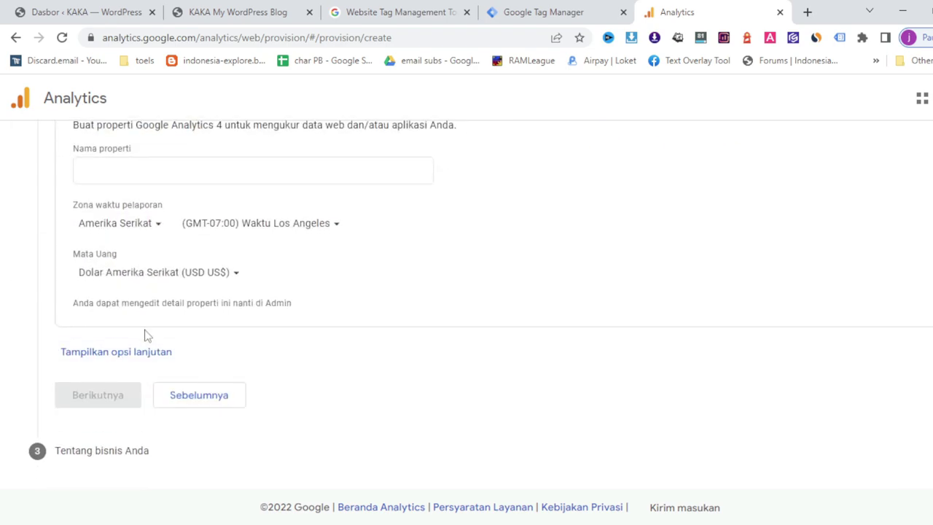
Set the property's reporting time zone country to Indonesia.
left_click(155, 228)
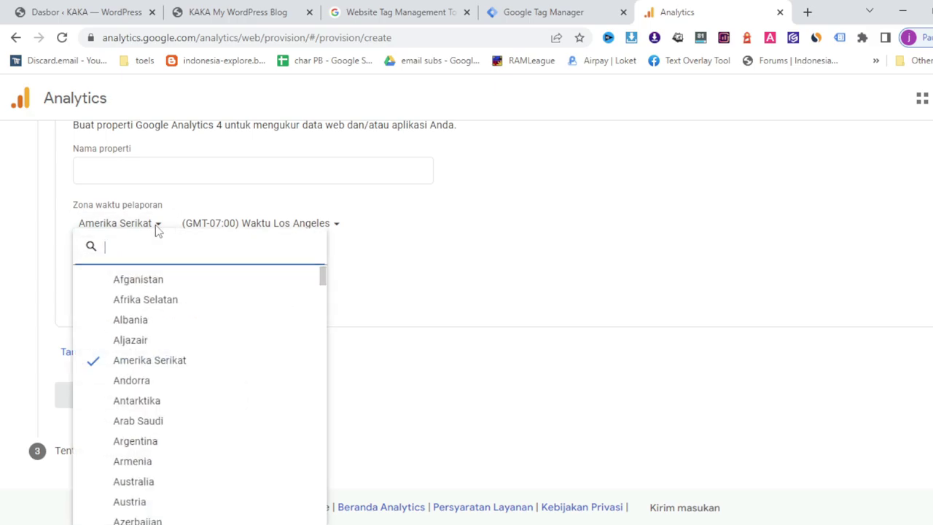
scroll(189, 355, "down", 10)
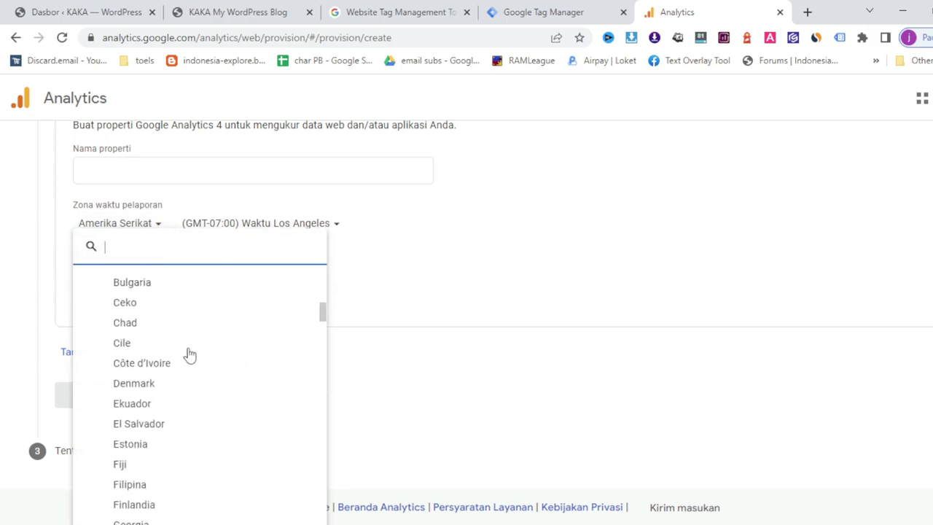
scroll(189, 355, "down", 3)
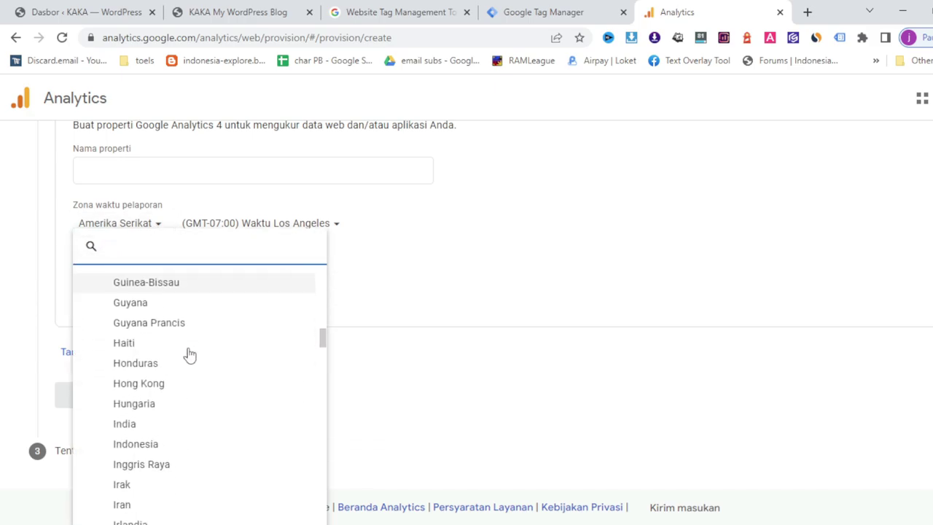
scroll(185, 355, "down", 1)
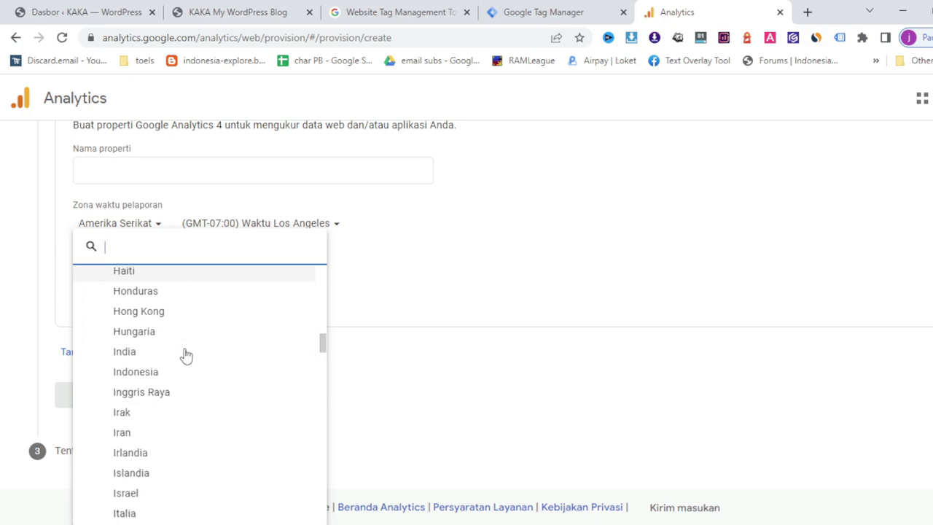
left_click(150, 371)
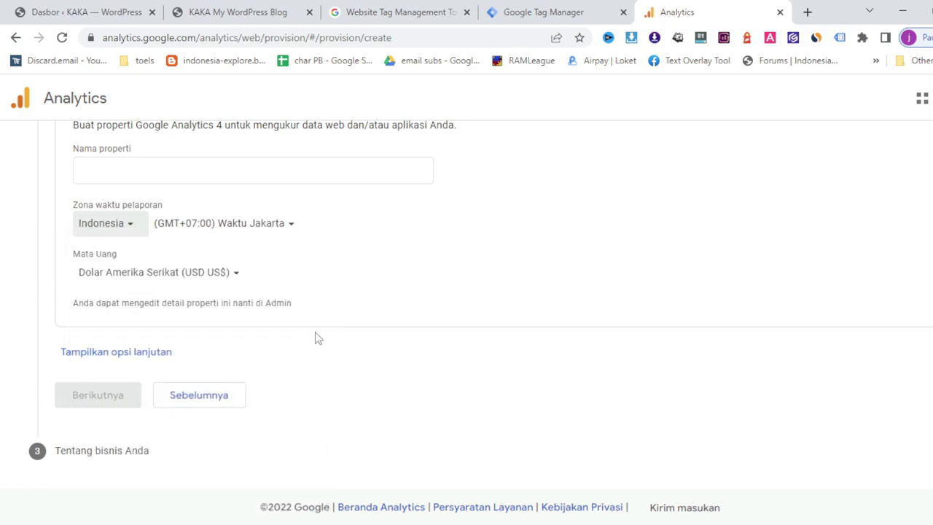
Choose the property's reporting currency and continue to the business information.
left_click(237, 275)
scroll(245, 315, "down", 3)
scroll(246, 315, "down", 4)
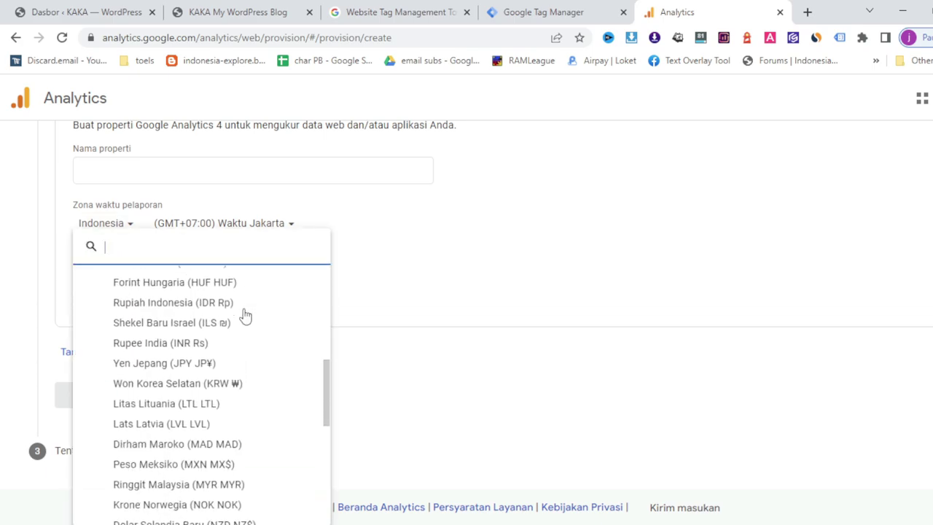
scroll(245, 315, "down", 2)
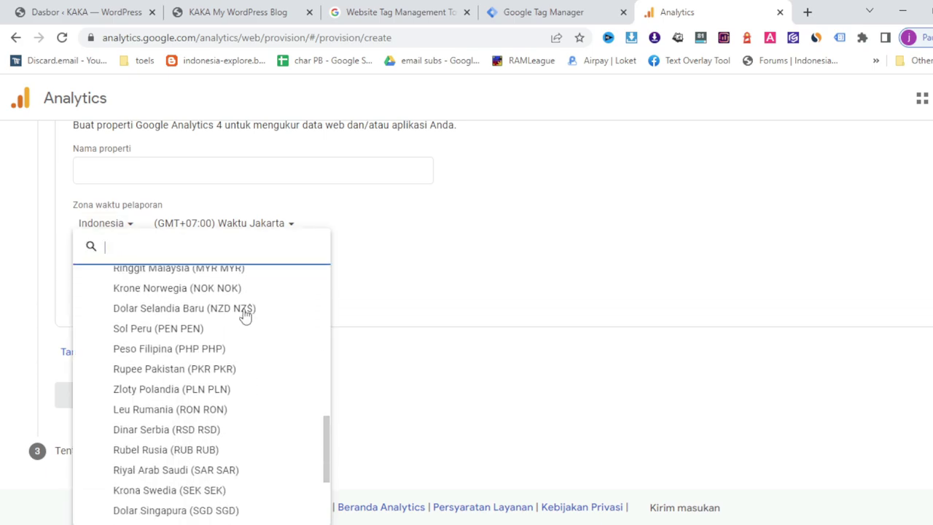
scroll(246, 315, "up", 1)
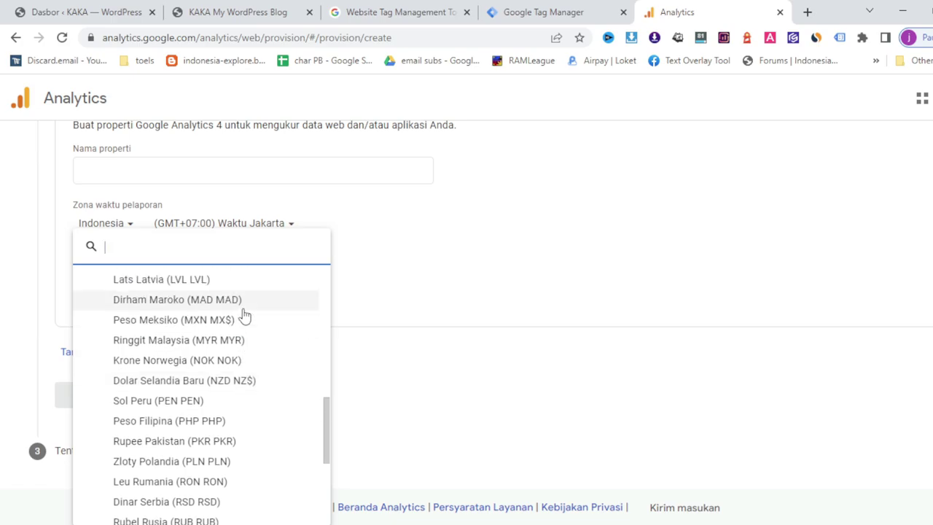
scroll(245, 314, "down", 1)
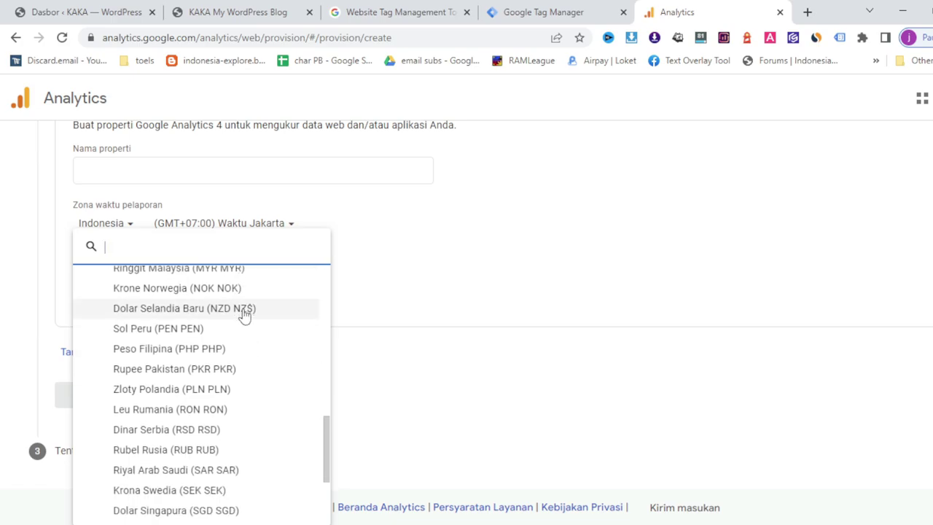
scroll(246, 315, "down", 2)
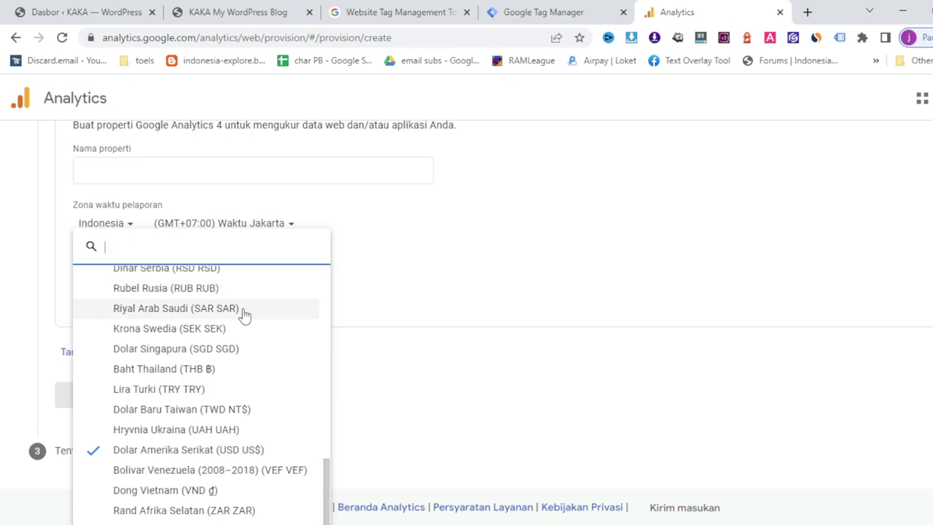
scroll(245, 315, "up", 3)
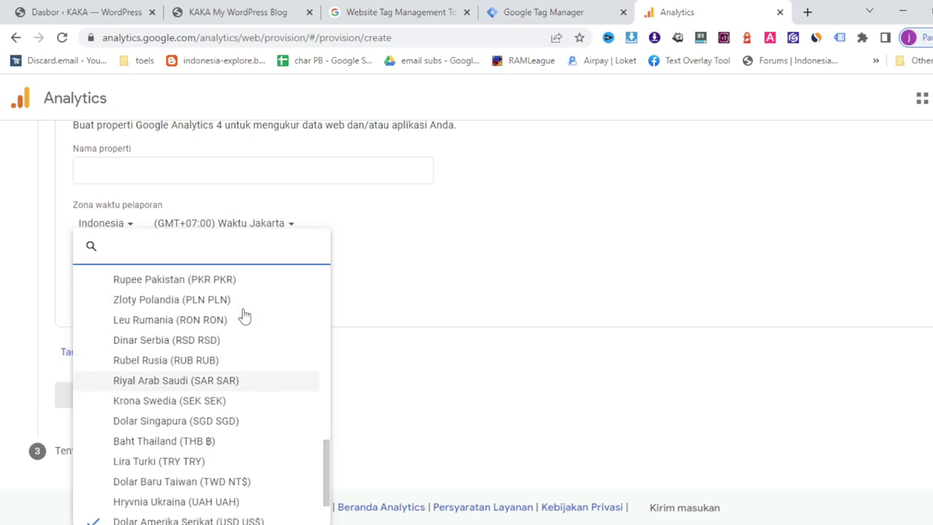
scroll(245, 314, "up", 4)
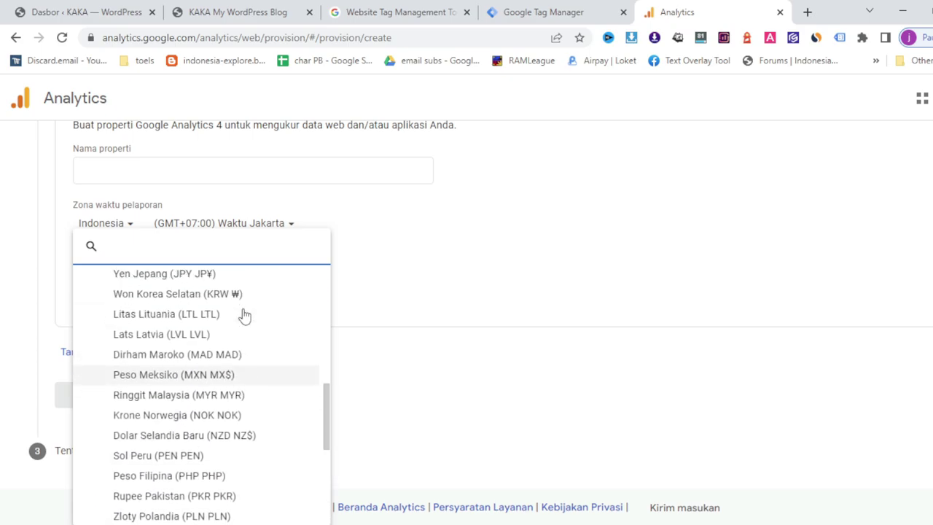
scroll(245, 315, "up", 5)
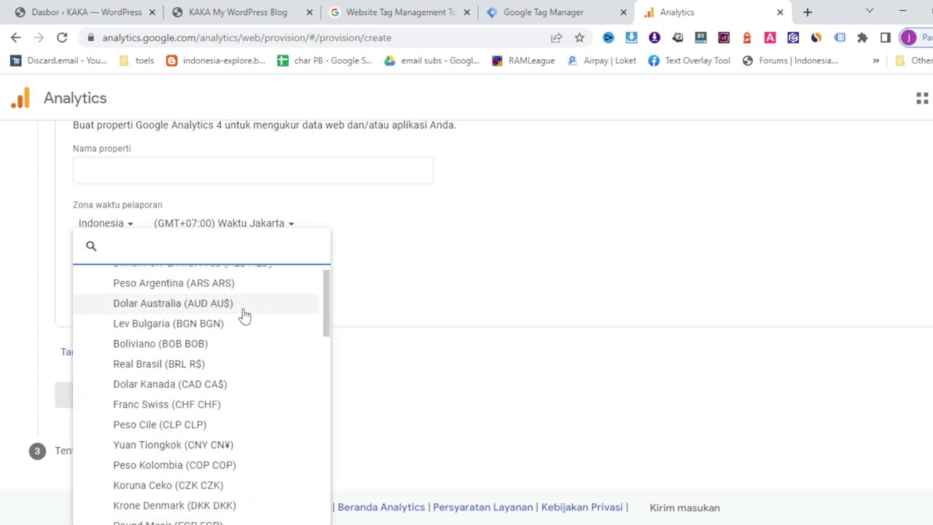
left_click(244, 303)
left_click(100, 396)
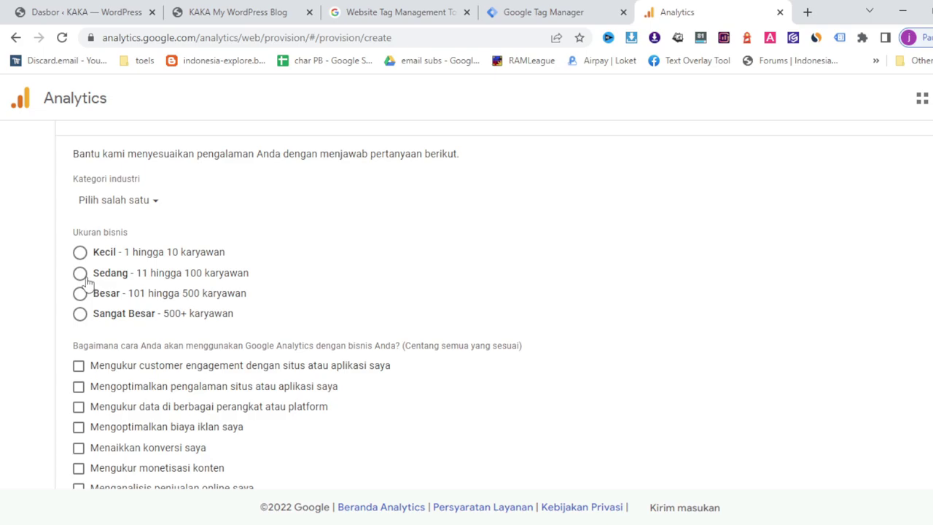
Submit the business details with size Sedang (11 hingga 100 karyawan) and the first six usage purposes, through Mengukur monetisasi konten, ticked.
left_click(80, 273)
scroll(109, 288, "down", 2)
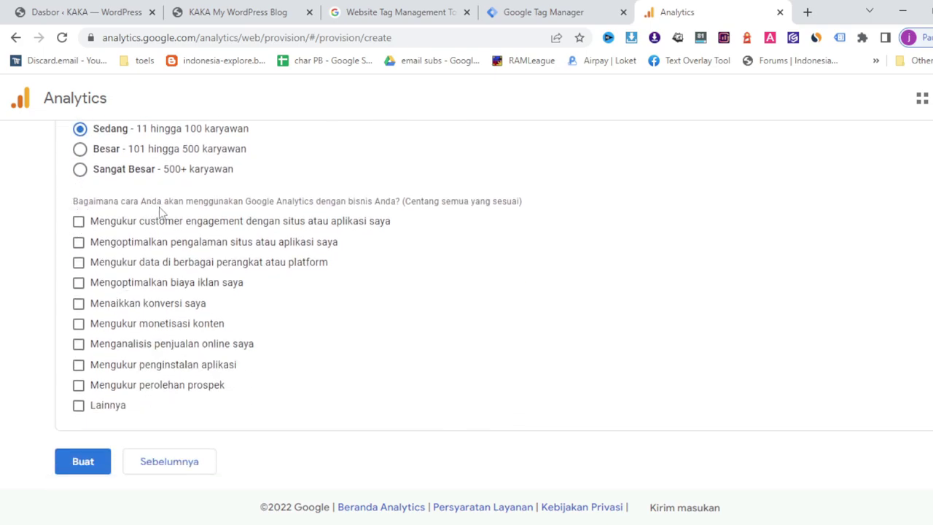
left_click(78, 220)
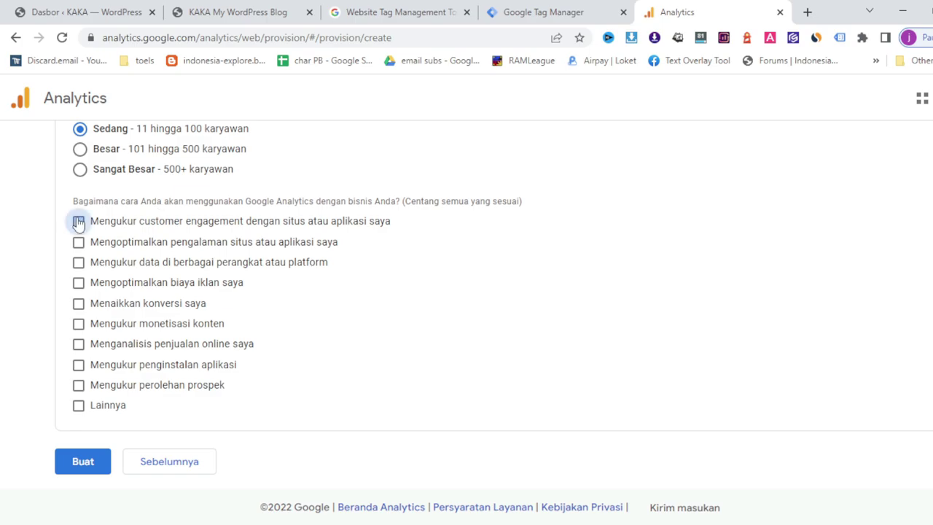
left_click(78, 242)
left_click(78, 262)
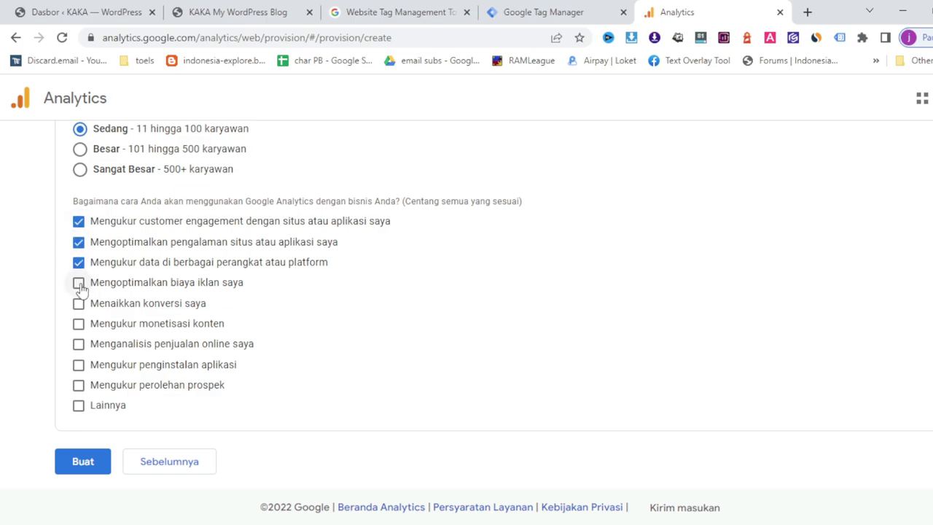
left_click(78, 283)
left_click(78, 303)
left_click(79, 327)
left_click(86, 461)
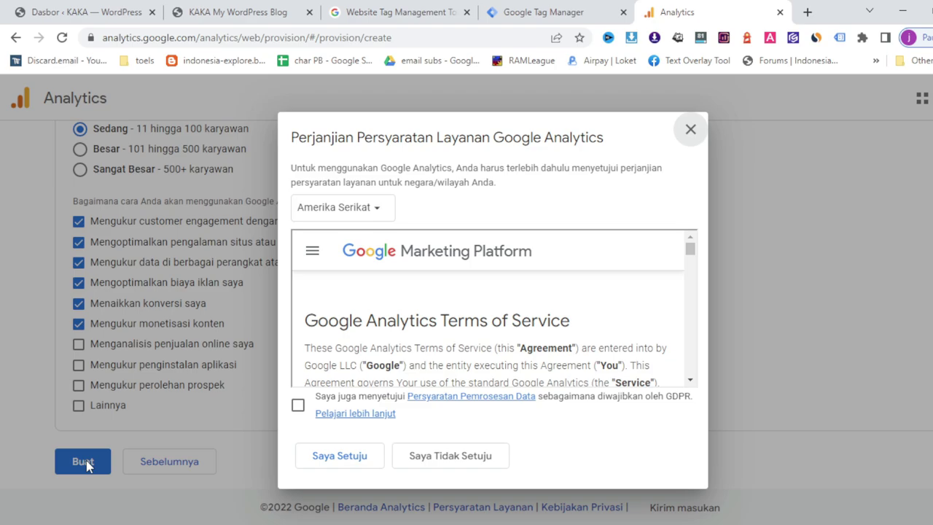
Accept the Google Analytics terms of service and data processing terms, and save the email preferences with only Pengumuman Fitur ticked.
left_click(298, 404)
left_click(350, 458)
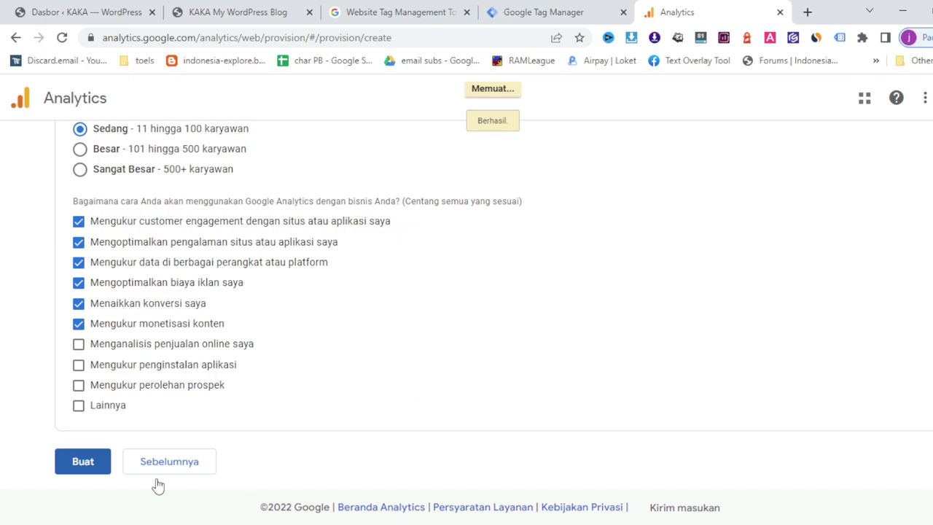
left_click(85, 461)
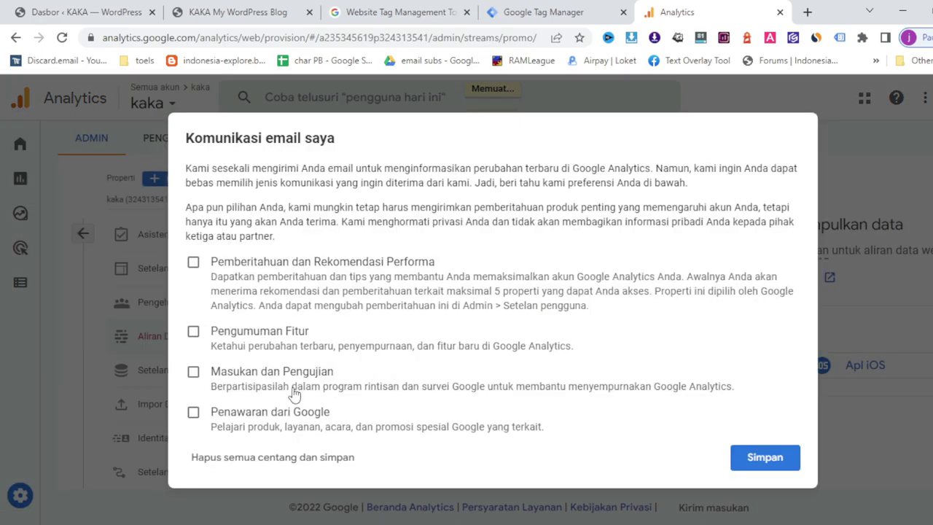
left_click(193, 330)
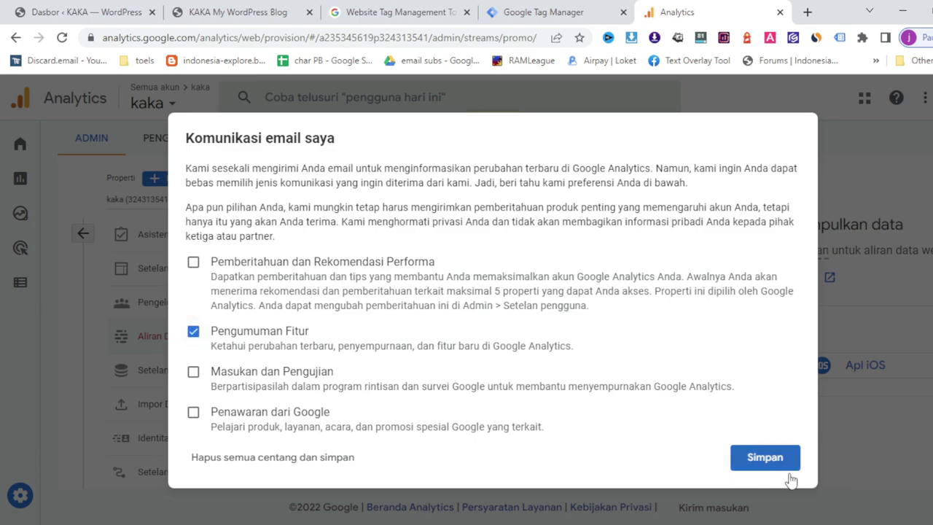
left_click(765, 465)
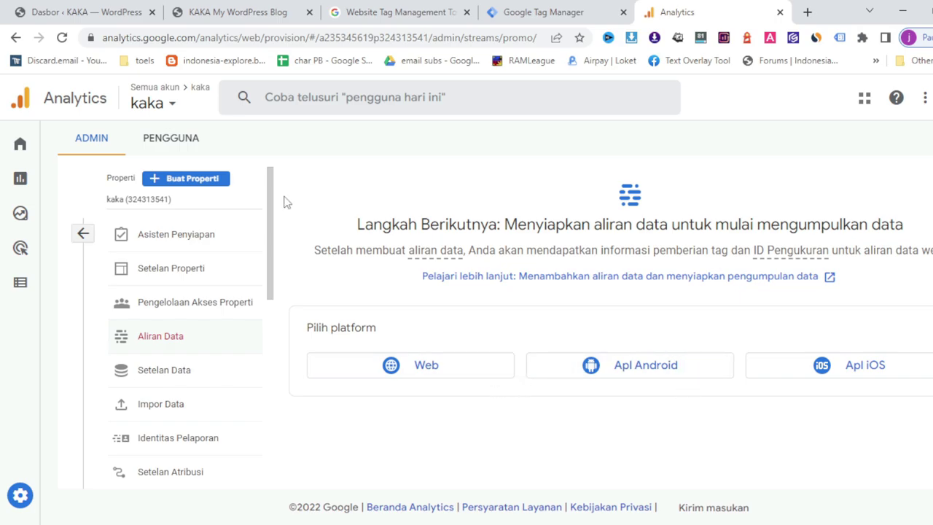
left_click(419, 366)
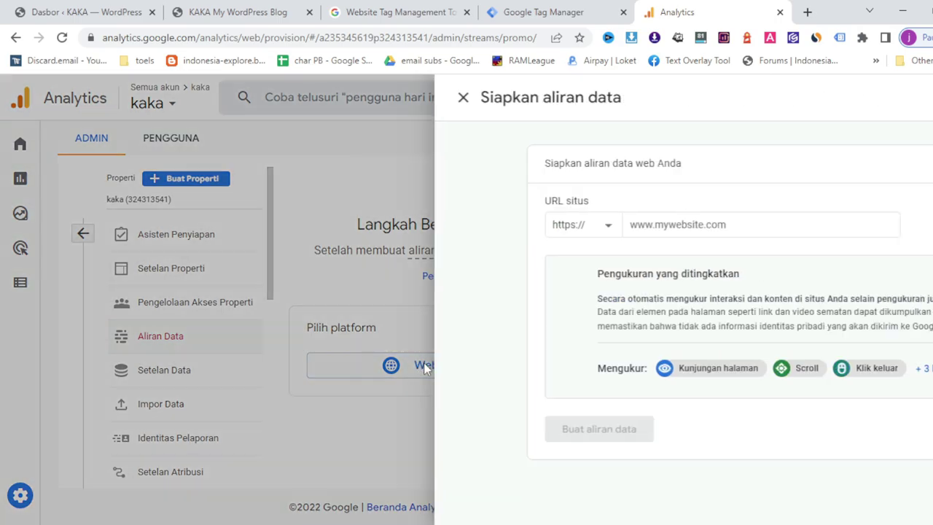
left_click(446, 230)
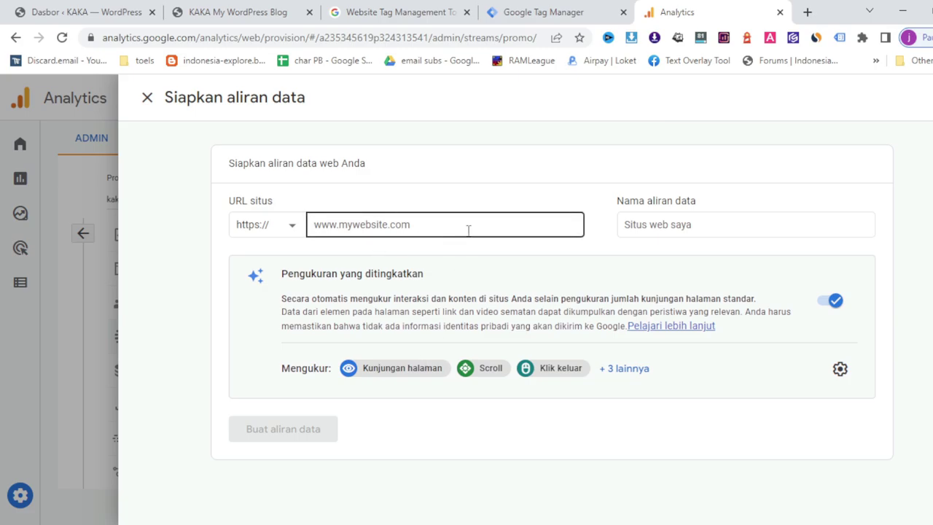
left_click(196, 11)
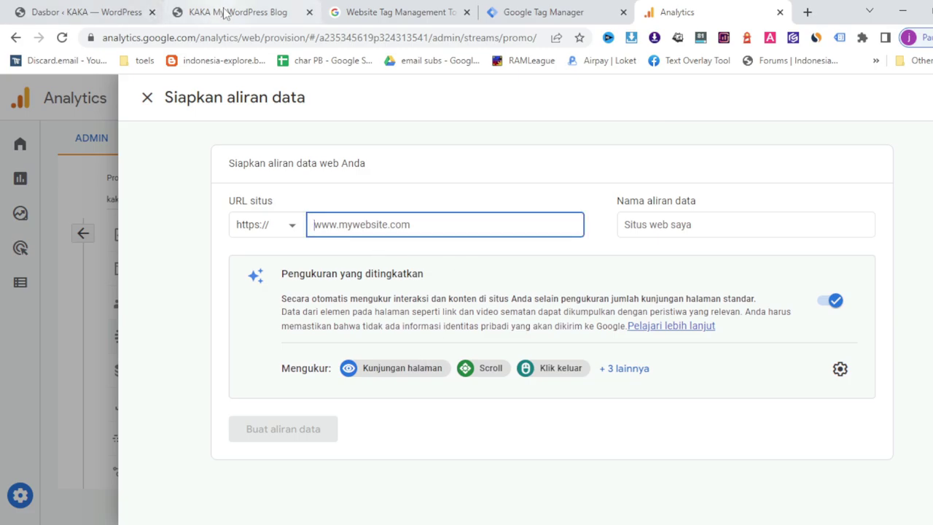
left_click_drag(301, 38, 200, 43)
right_click(221, 38)
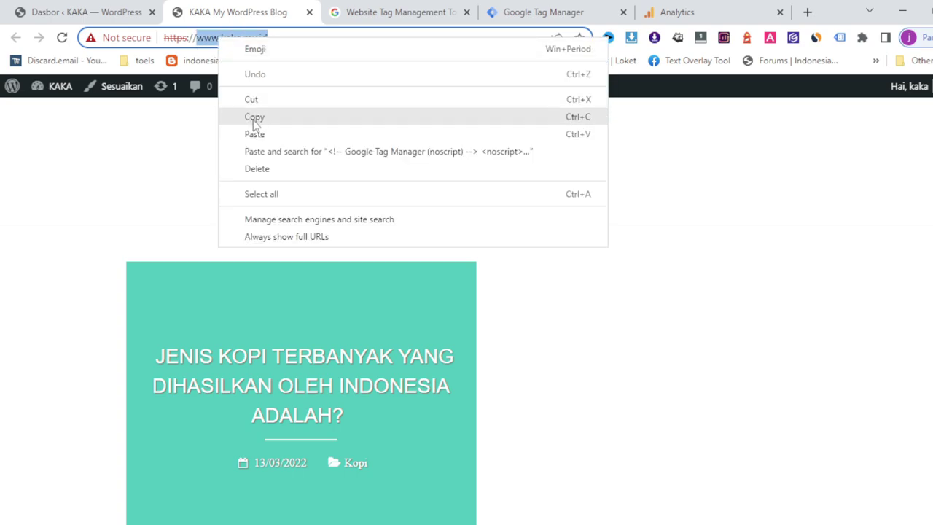
left_click(252, 118)
left_click(667, 12)
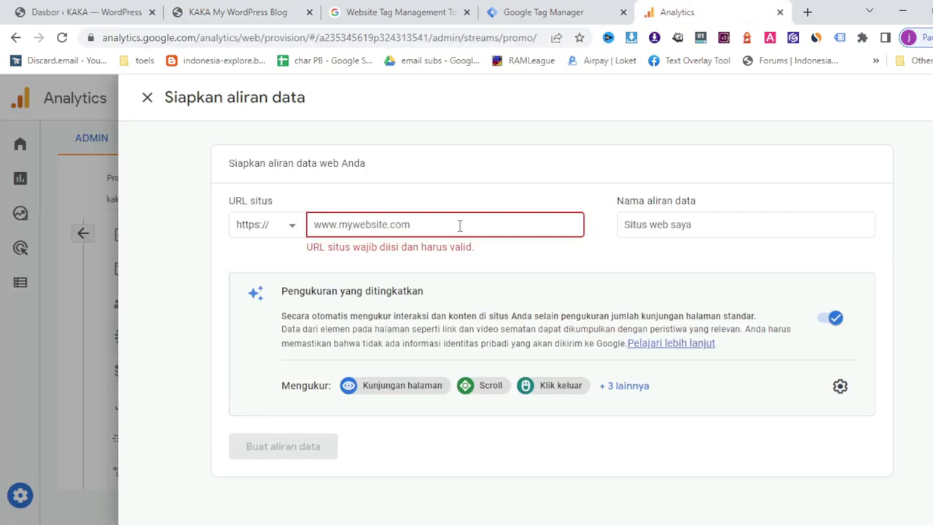
key("ctrl+v")
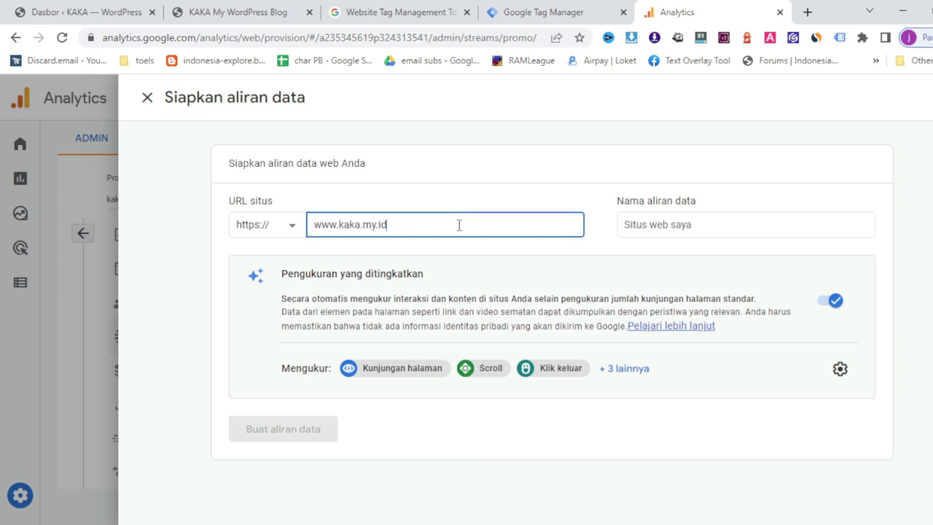
Create the web data stream with the name kaka and expand its global site tag (gtag.js) instructions.
left_click(666, 227)
type("kaka")
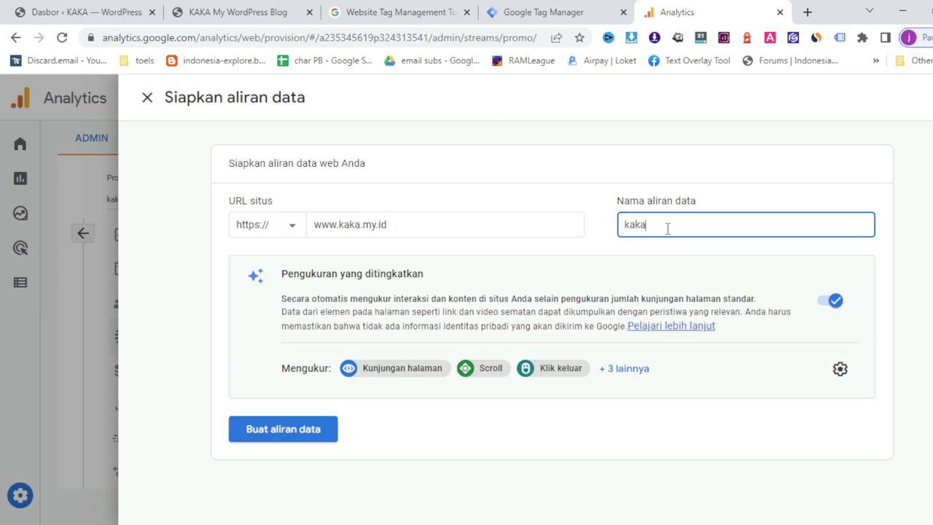
left_click(295, 436)
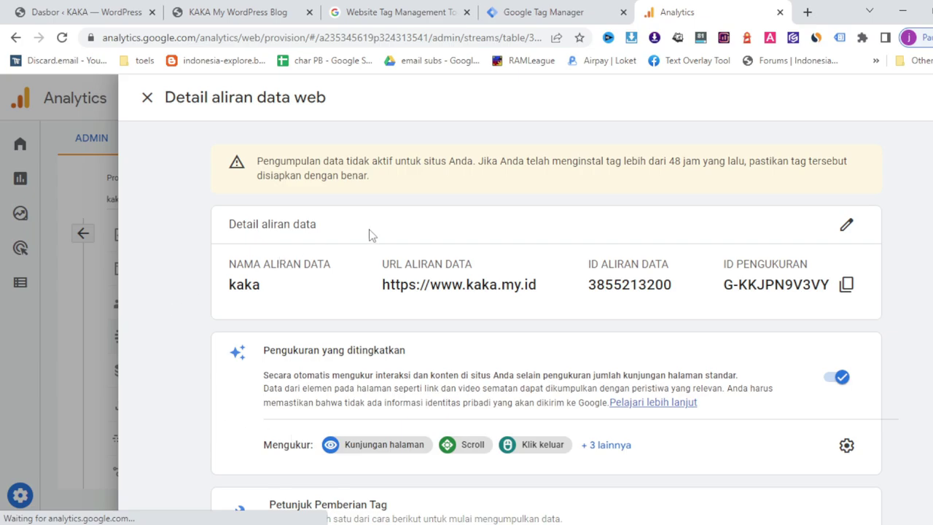
scroll(369, 234, "down", 5)
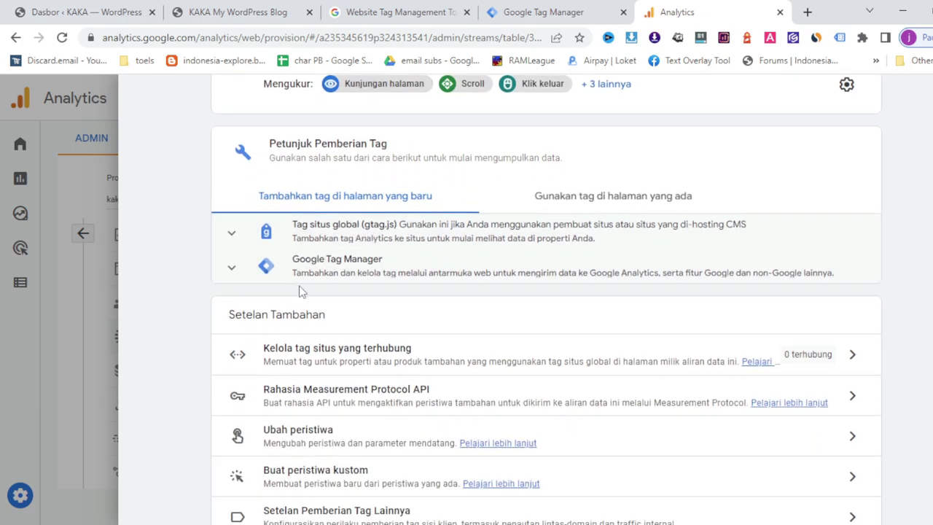
left_click(232, 235)
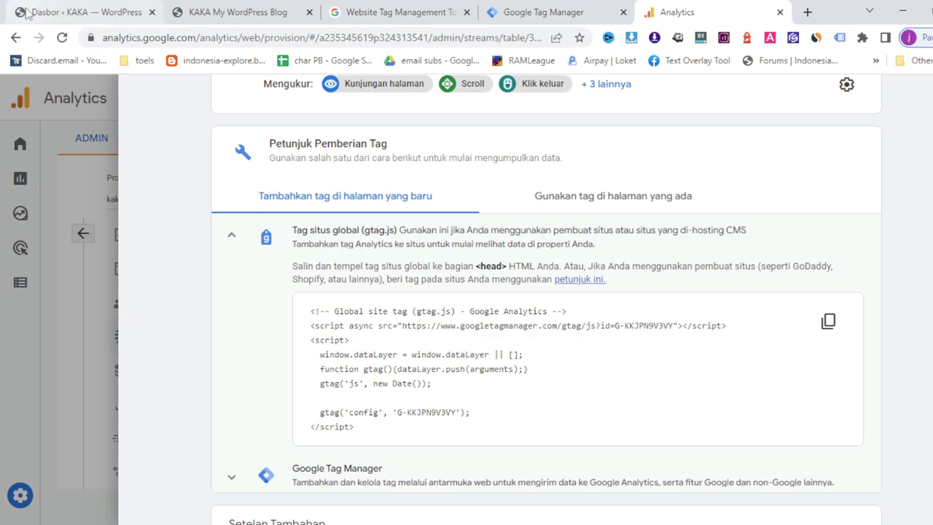
Switch to the WordPress admin and search the plugins available to add for "header footer manager".
left_click(67, 10)
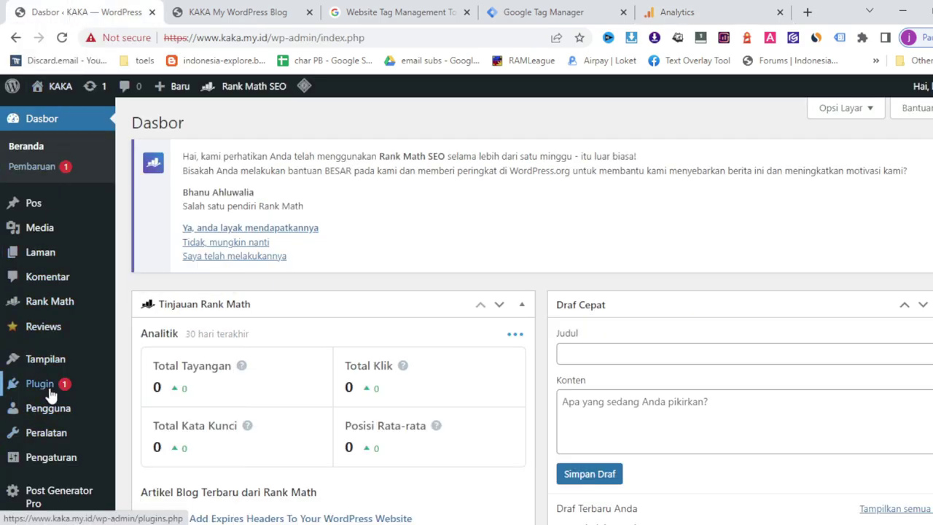
mouse_move(58, 392)
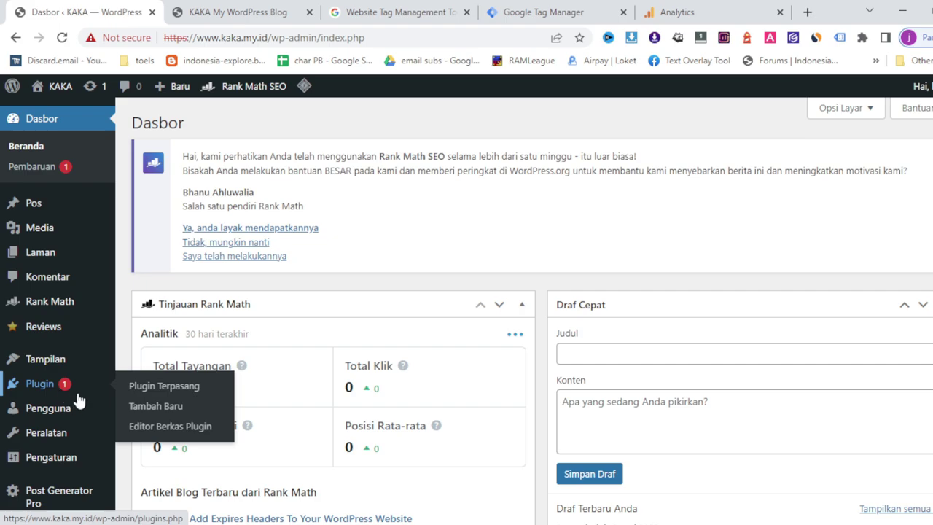
left_click(143, 392)
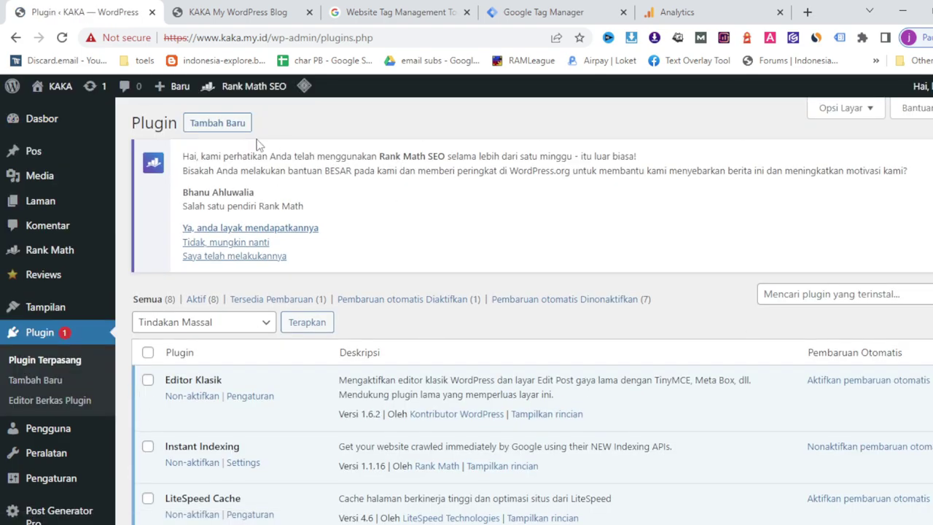
left_click(232, 129)
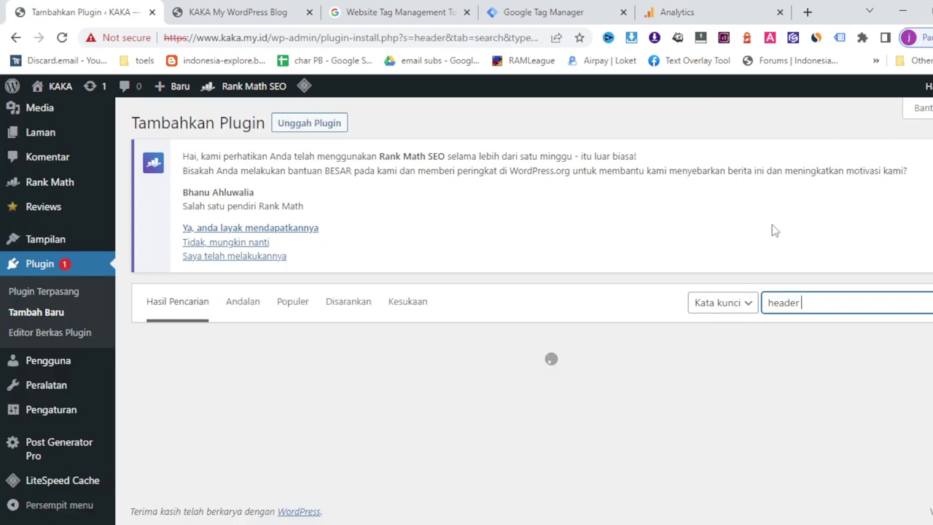
type("footer")
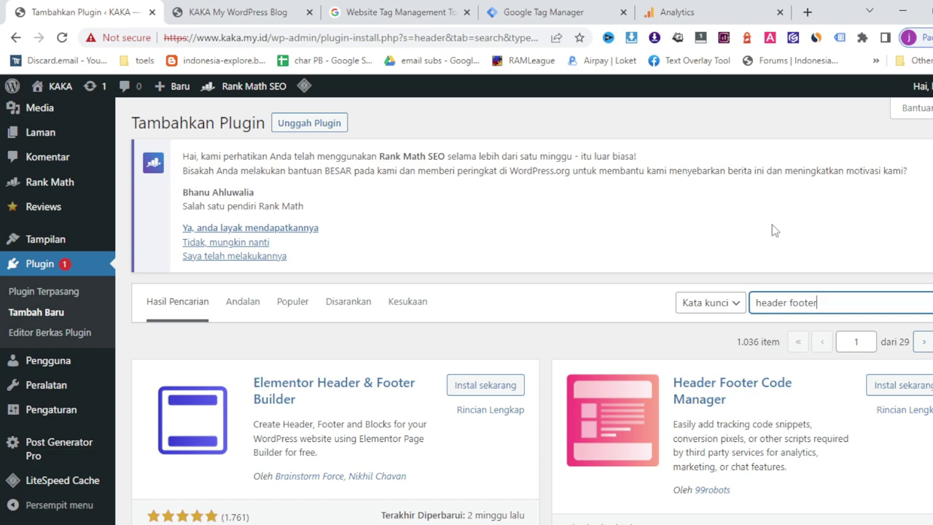
type(" manager")
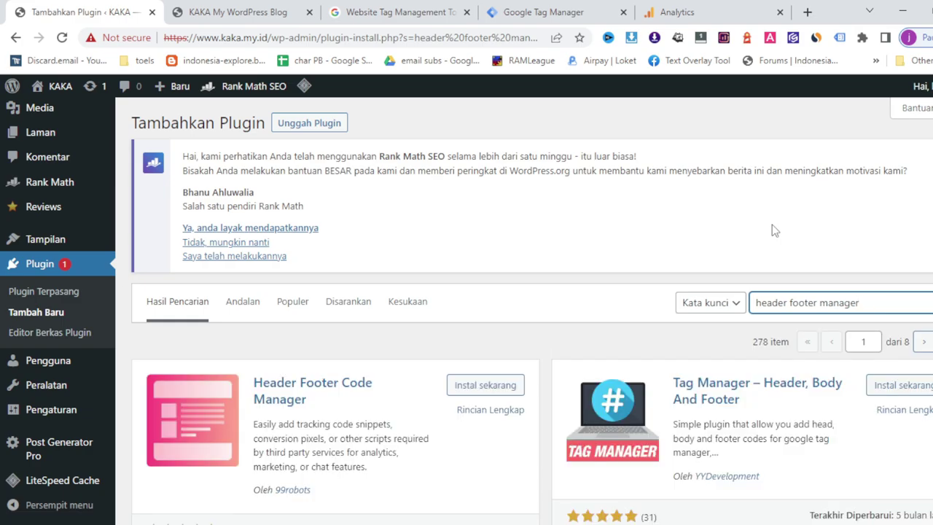
Install and activate the Header Footer Code Manager plugin by 99robots.
scroll(774, 231, "down", 3)
scroll(774, 230, "down", 2)
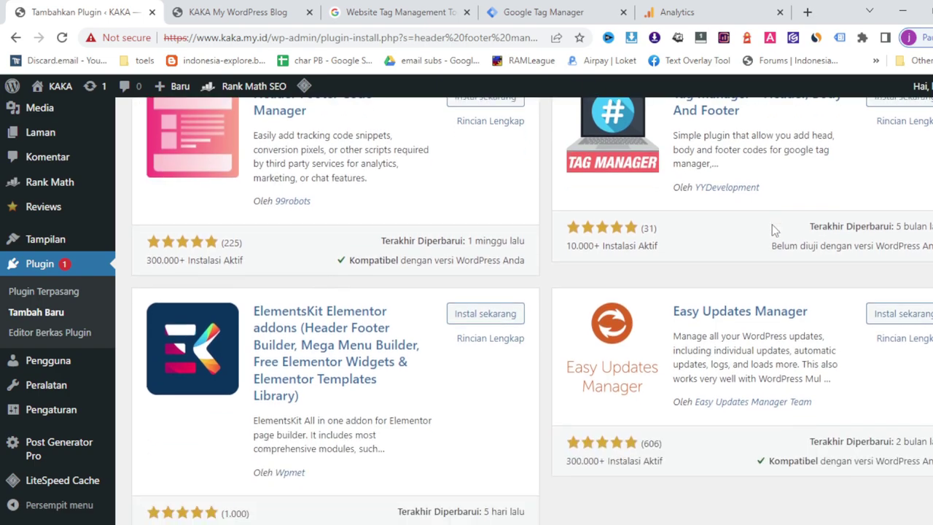
scroll(773, 227, "up", 2)
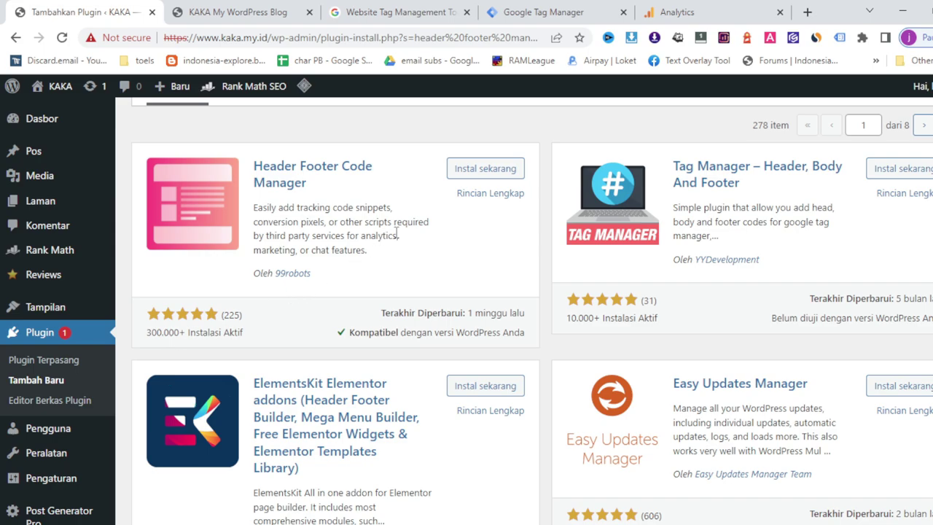
left_click(483, 170)
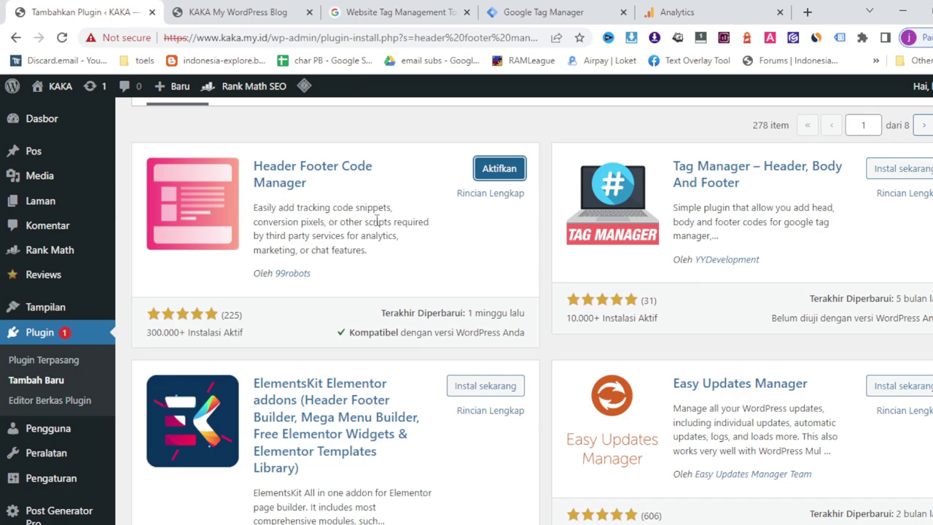
left_click(499, 170)
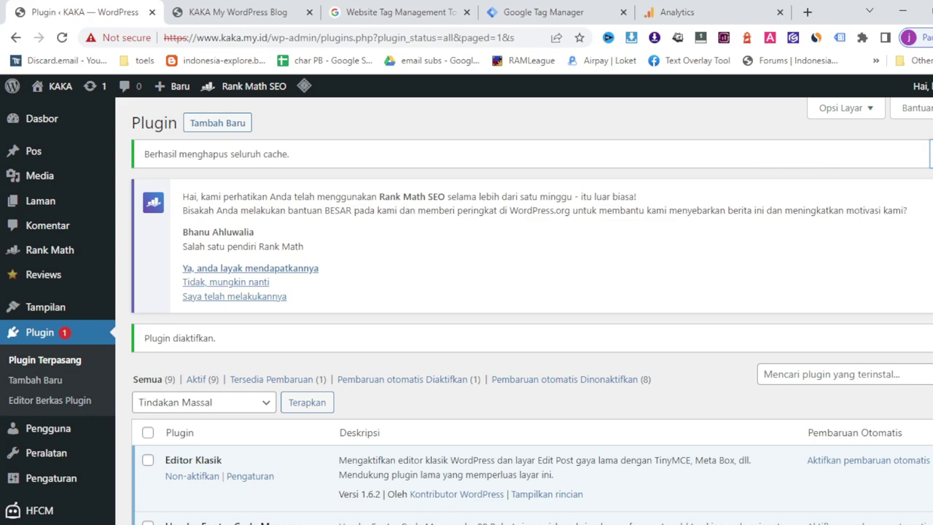
Dismiss the notices above the list of installed plugins.
left_click(930, 155)
left_click(930, 153)
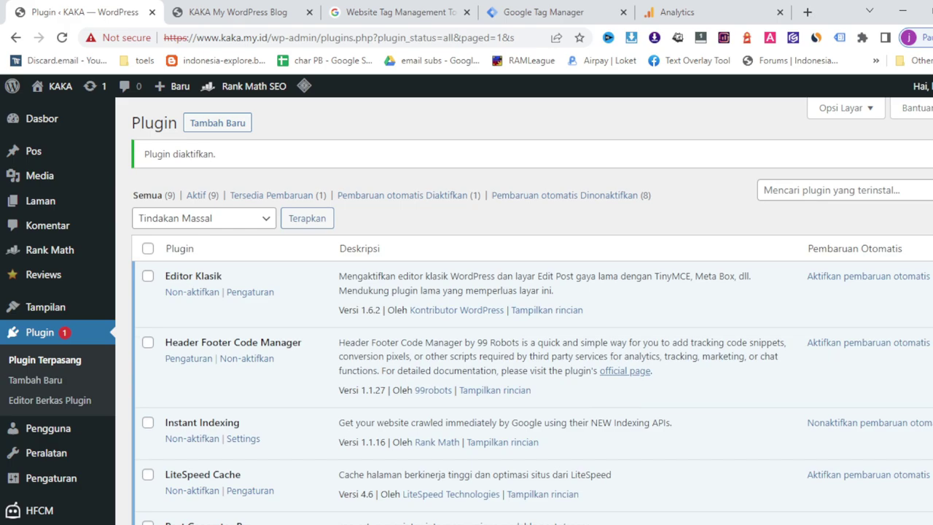
left_click(931, 153)
Start a new snippet in Header Footer Code Manager and name it kaka.
scroll(62, 401, "down", 1)
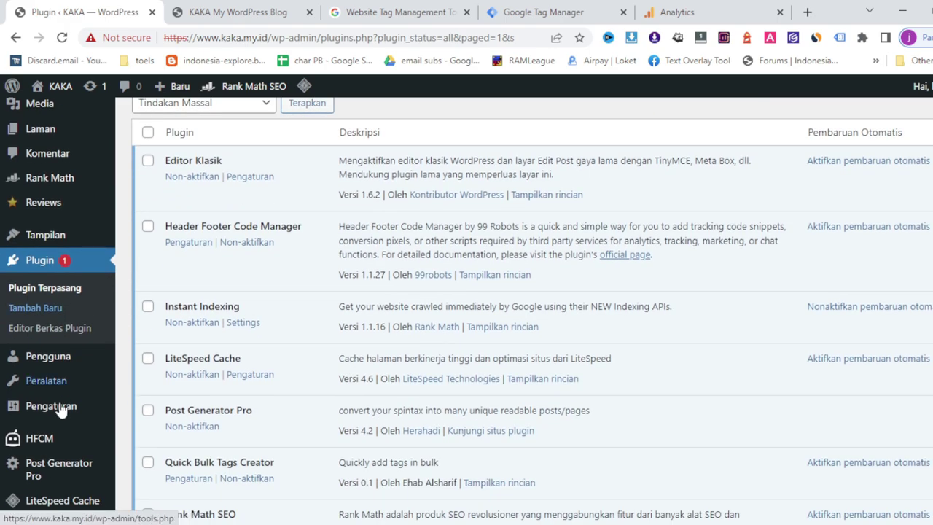
mouse_move(41, 443)
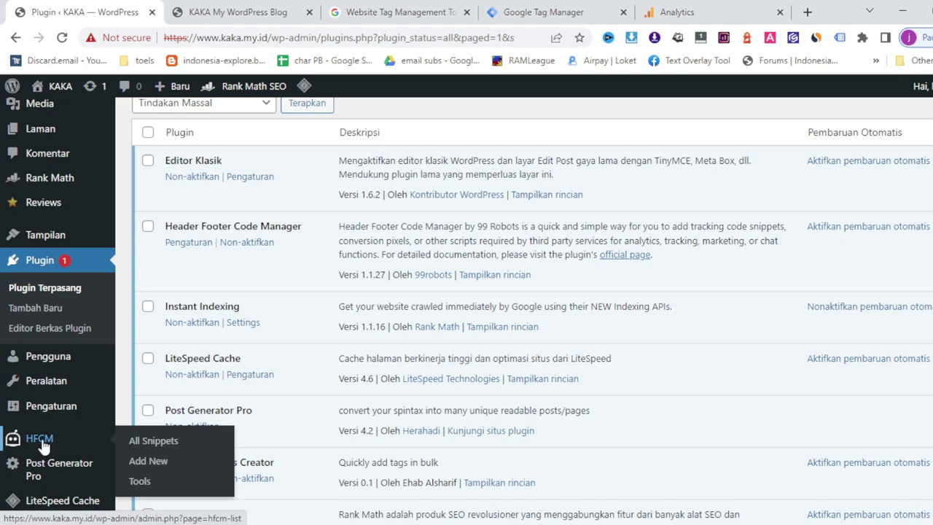
left_click(41, 445)
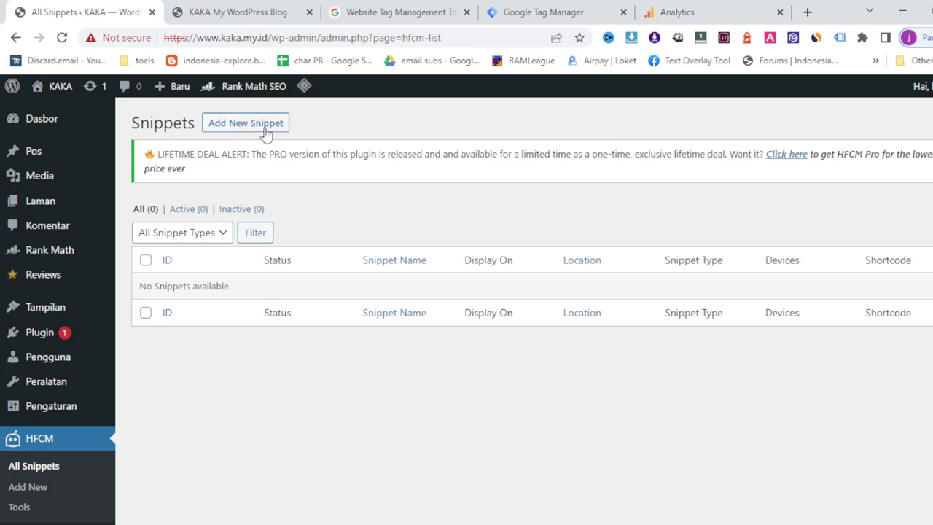
left_click(241, 129)
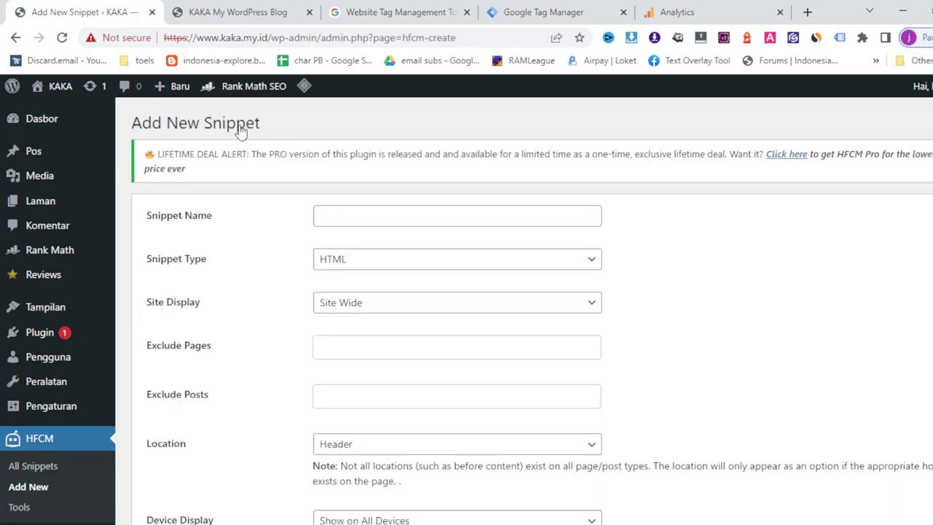
left_click(342, 223)
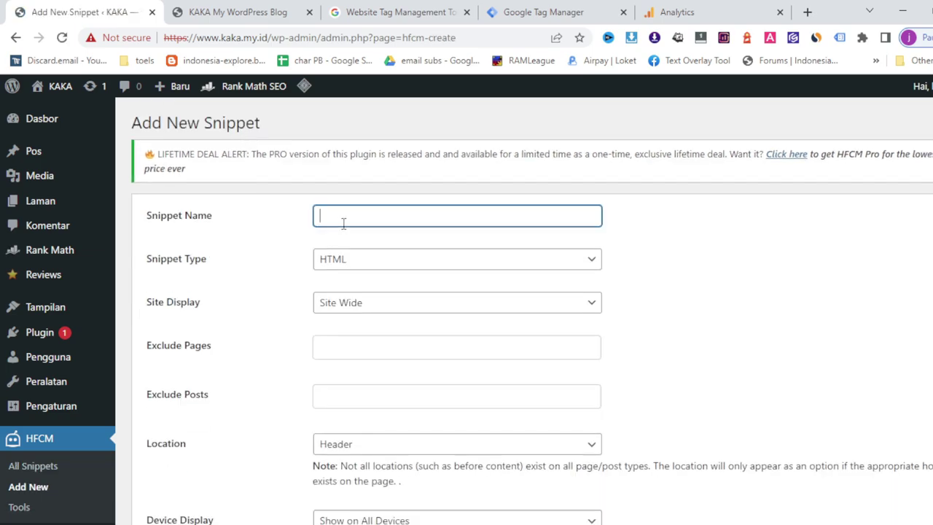
type("kaka")
Copy the global site tag (gtag.js) code from the Google Analytics data stream and paste it into the kaka snippet's code in WordPress.
scroll(358, 274, "down", 2)
scroll(358, 276, "down", 1)
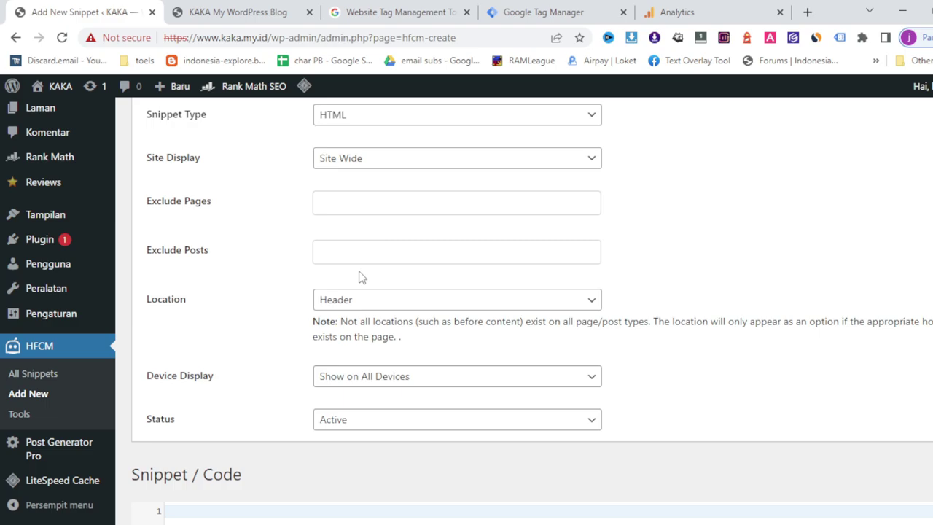
scroll(359, 277, "down", 2)
scroll(359, 276, "down", 3)
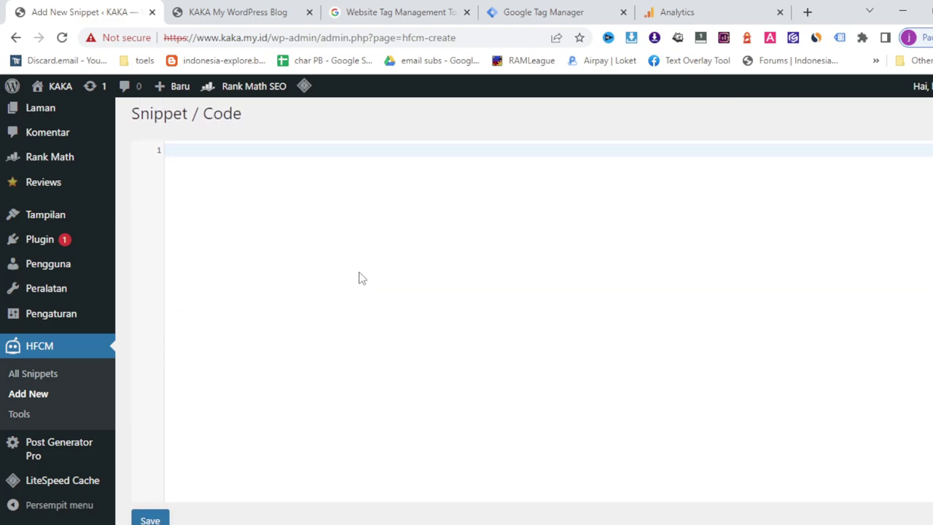
scroll(359, 277, "down", 1)
scroll(359, 277, "up", 4)
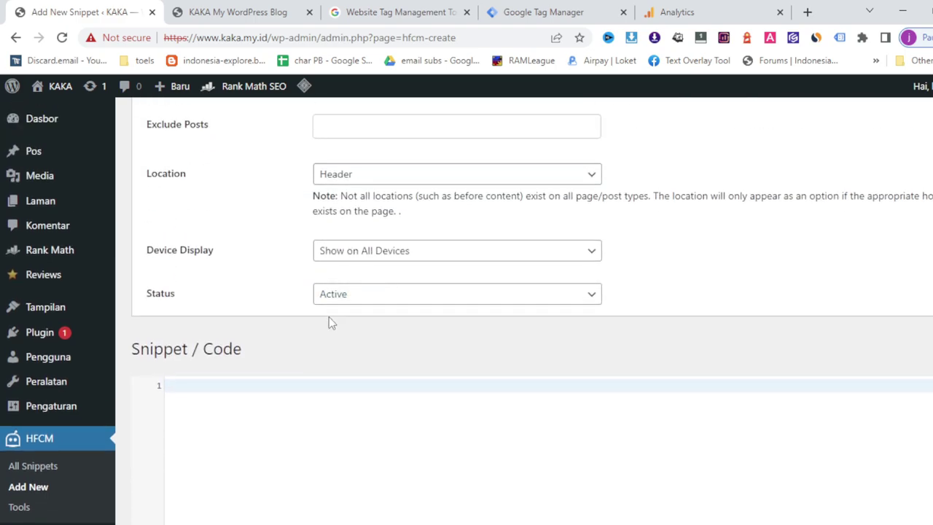
left_click(227, 388)
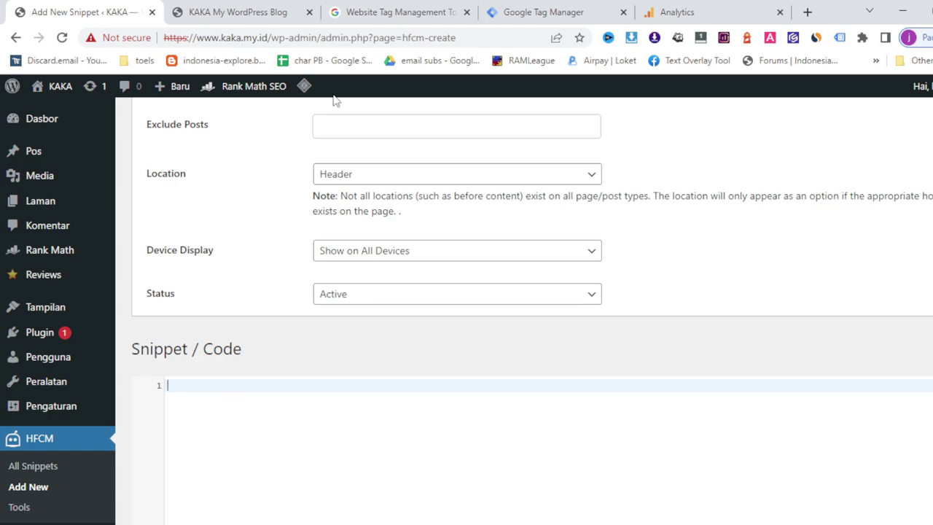
left_click(666, 7)
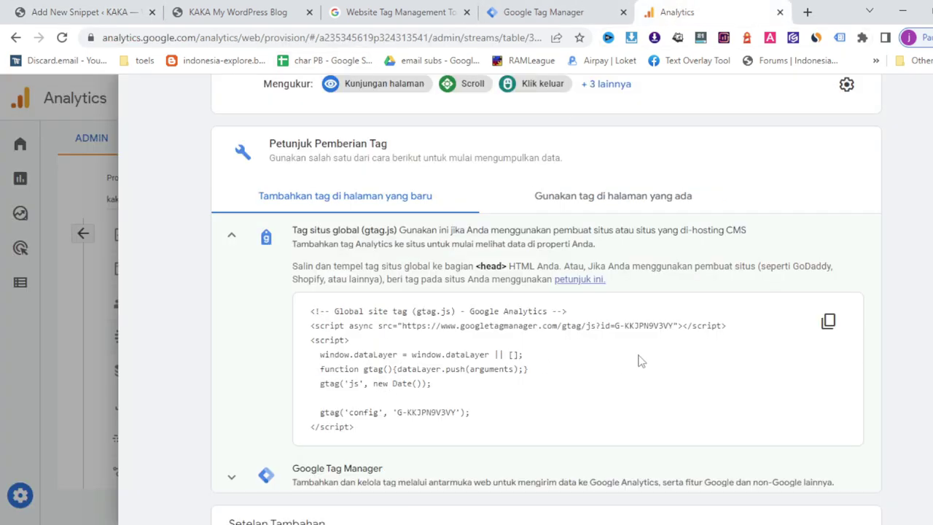
left_click(827, 321)
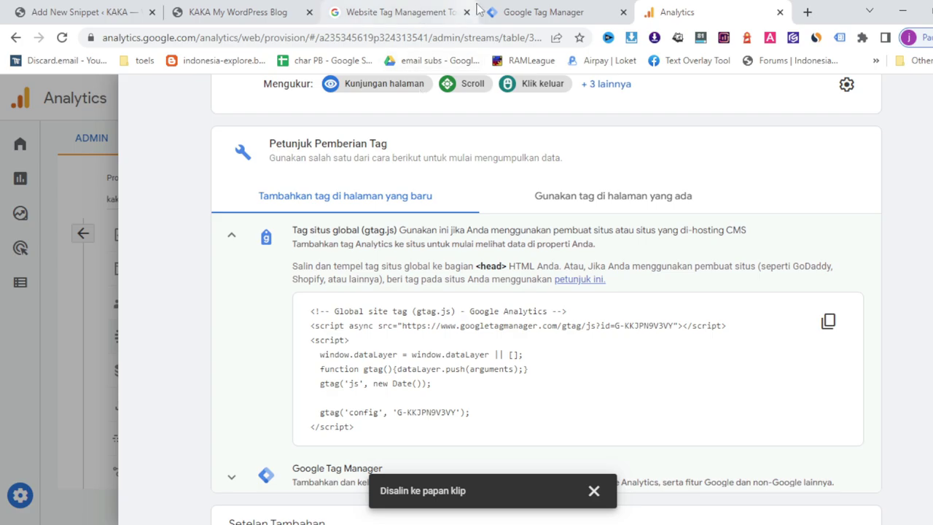
left_click(84, 6)
right_click(234, 386)
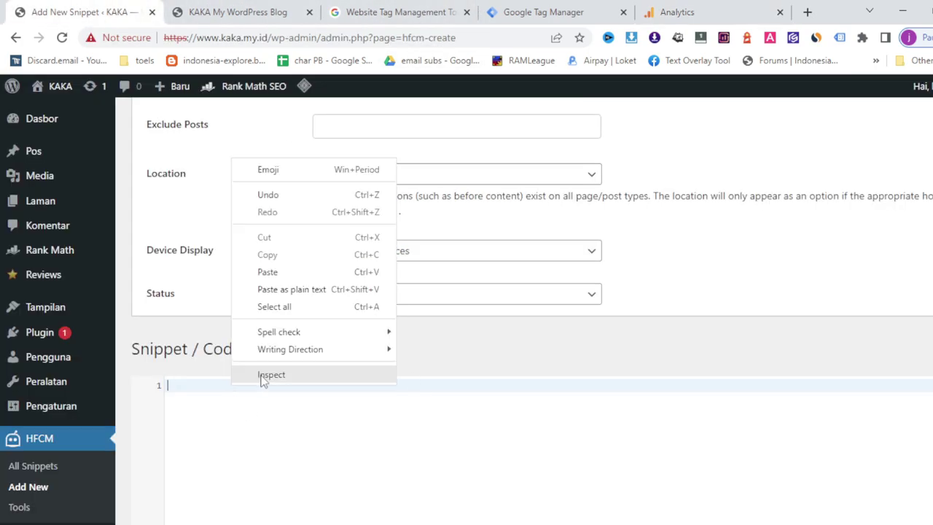
left_click(269, 272)
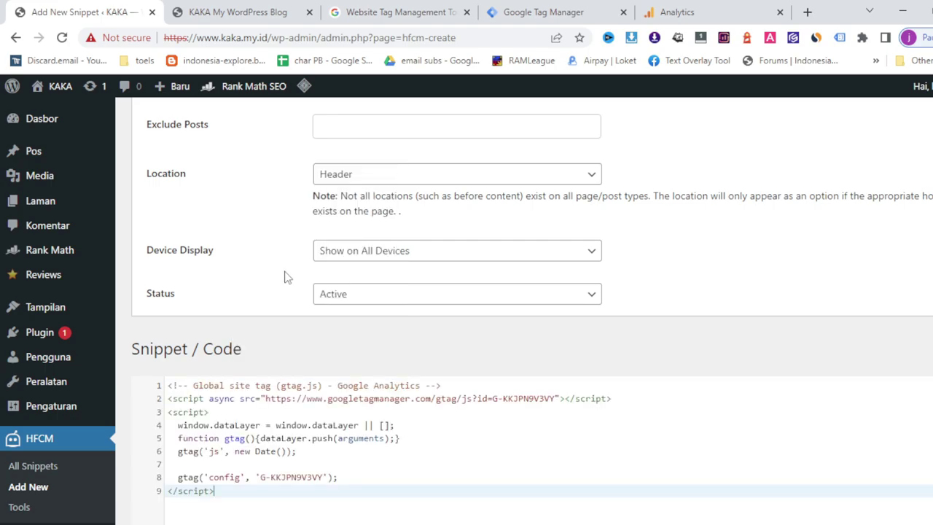
Save the kaka snippet with the pasted Google Analytics code.
scroll(340, 397, "down", 2)
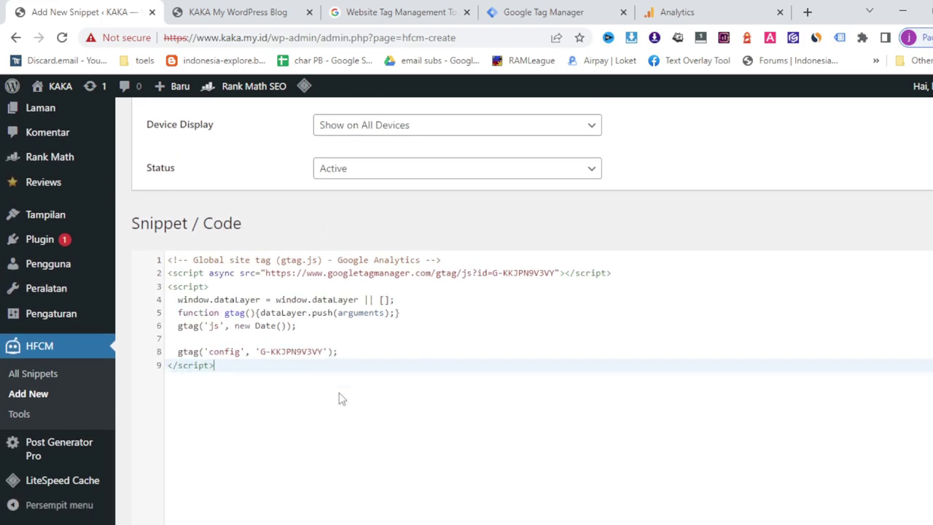
scroll(341, 397, "down", 3)
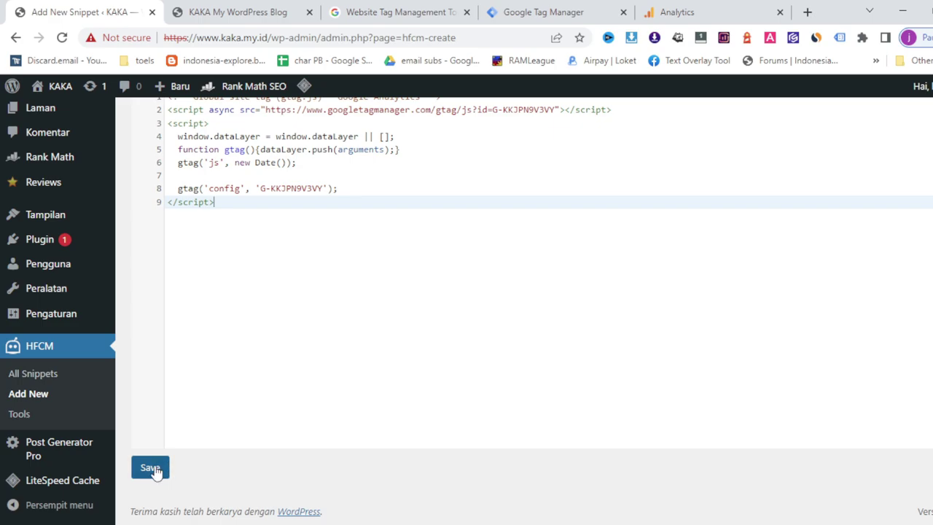
left_click(150, 468)
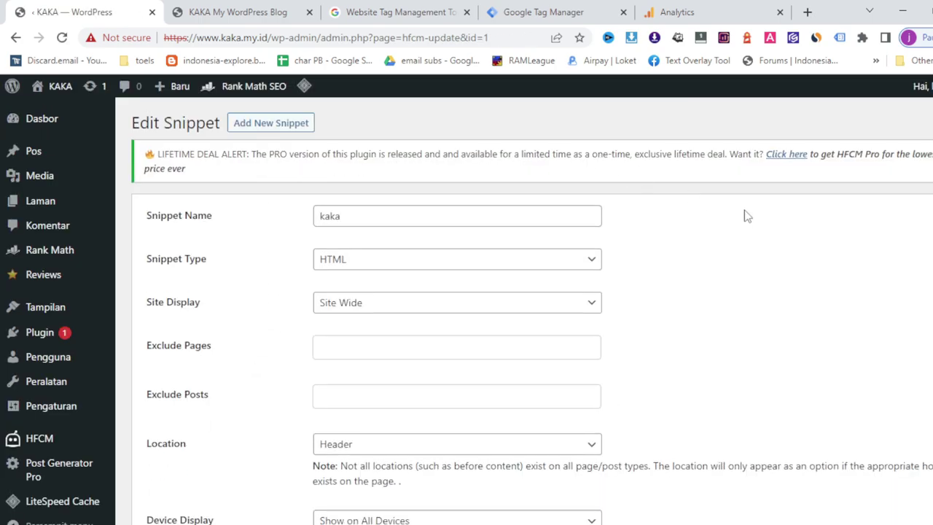
scroll(833, 290, "down", 2)
Switch to Google Analytics, check the kaka property's home overview for incoming data, and dismiss the insights tip.
key("ctrl+5")
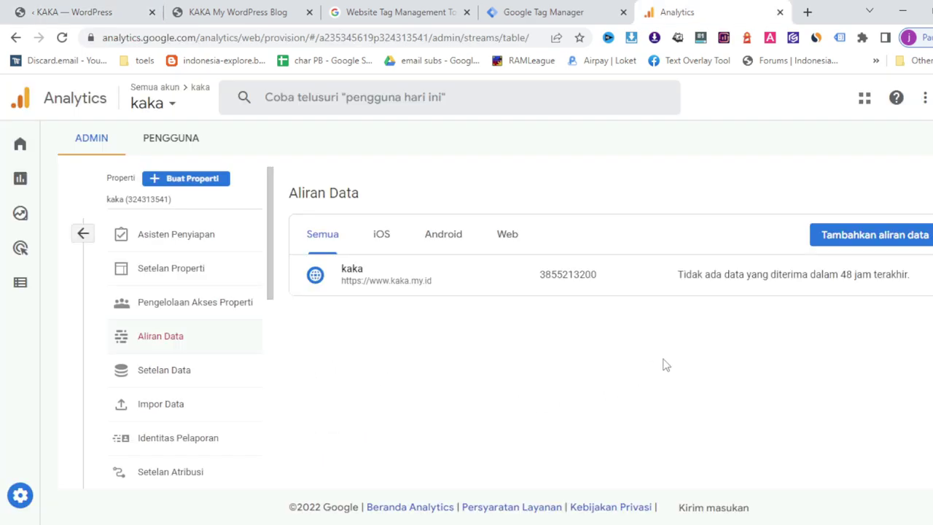
mouse_move(30, 158)
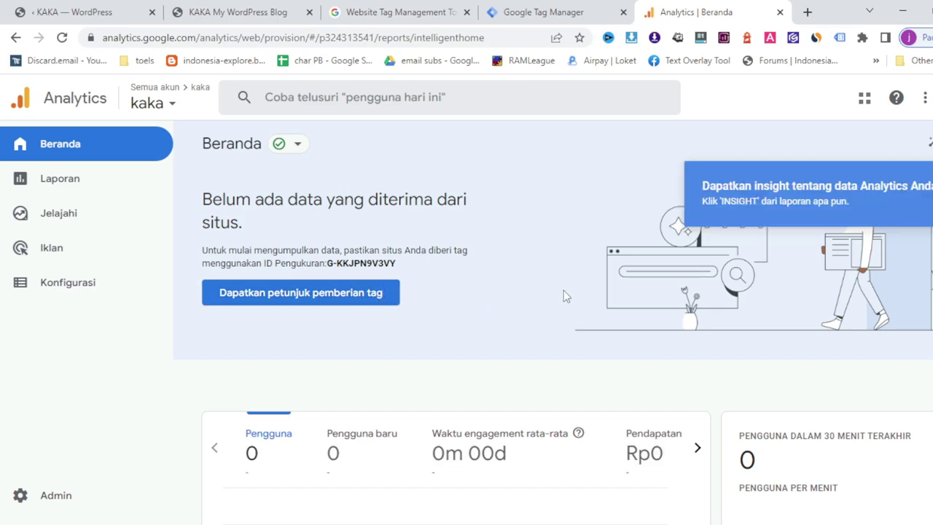
scroll(563, 293, "down", 3)
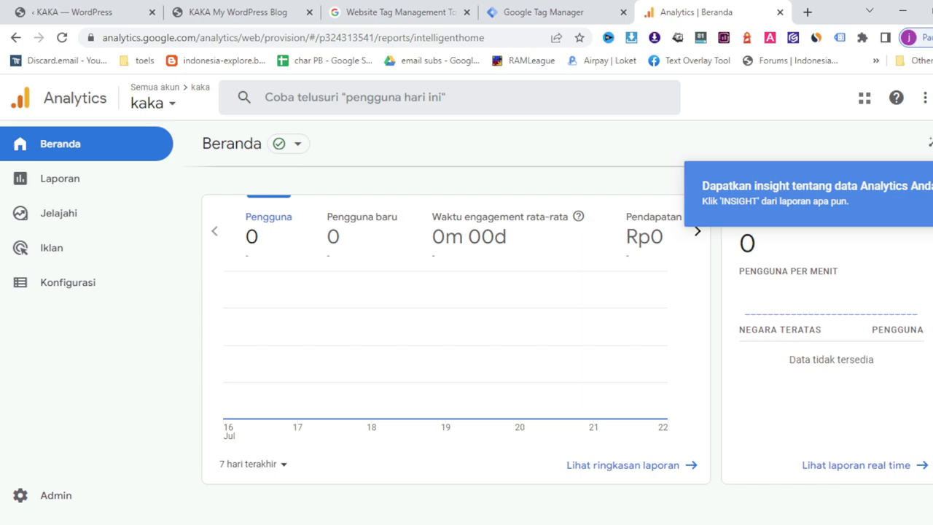
left_click(782, 203)
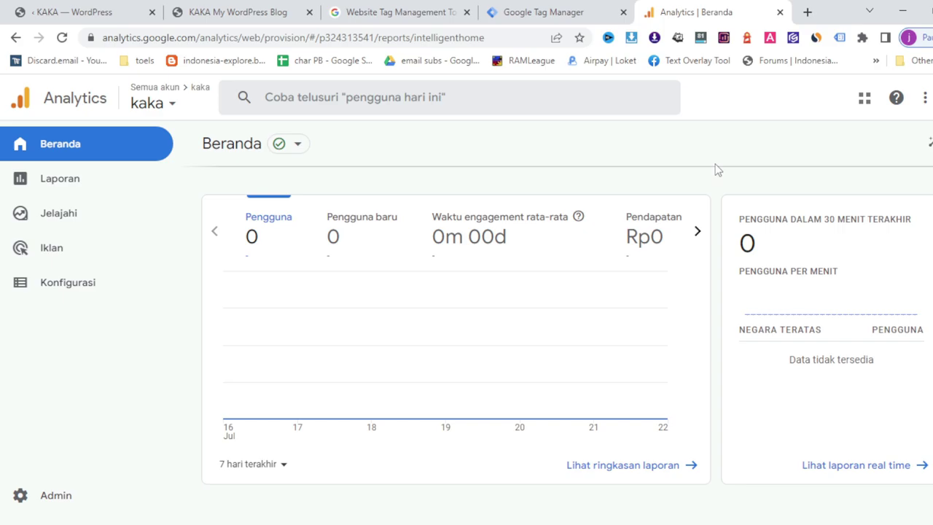
Switch to the WordPress snippet and copy the Analytics measurement ID from the gtag config line.
key("ctrl+Page_Up")
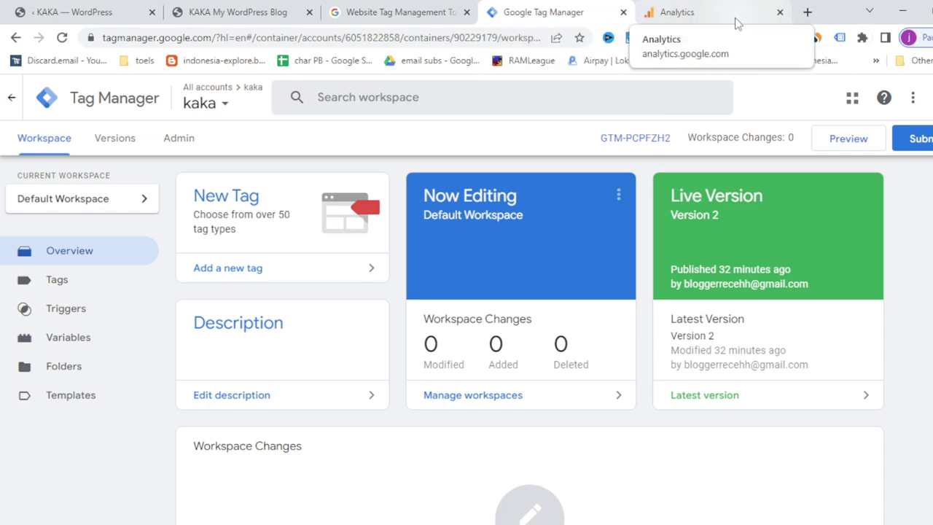
left_click(99, 11)
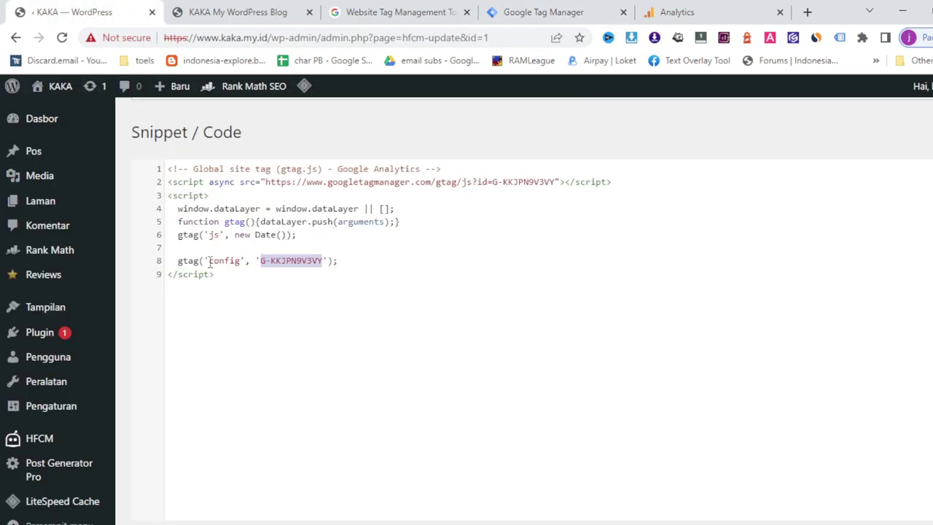
scroll(217, 265, "up", 7)
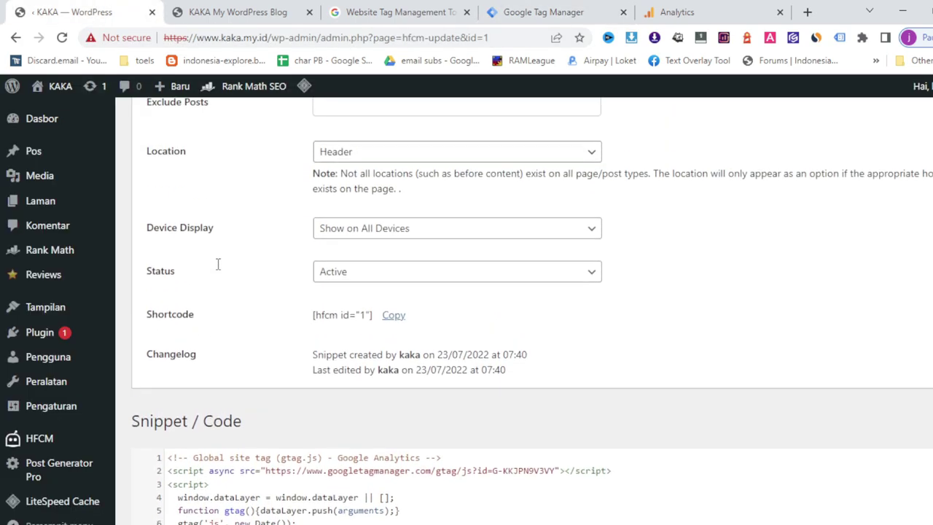
scroll(218, 266, "down", 9)
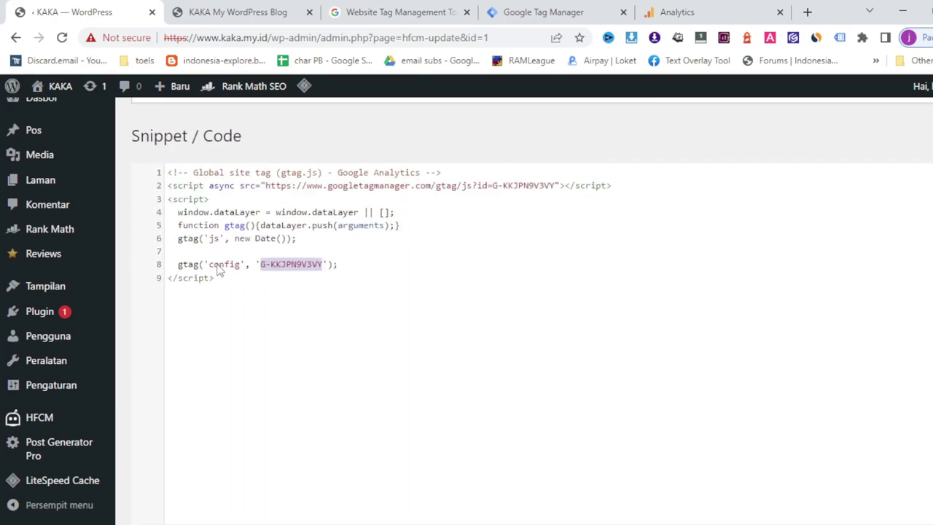
left_click(291, 311)
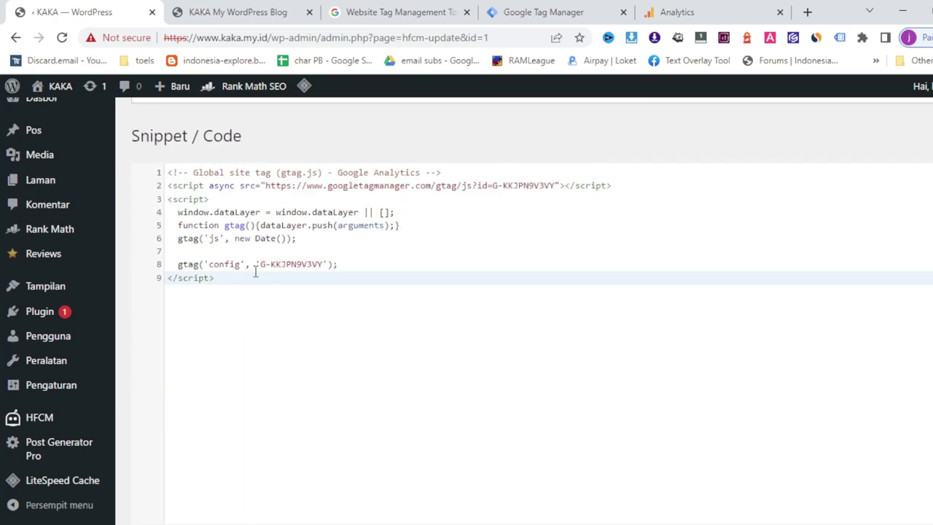
left_click_drag(261, 265, 325, 267)
right_click(307, 268)
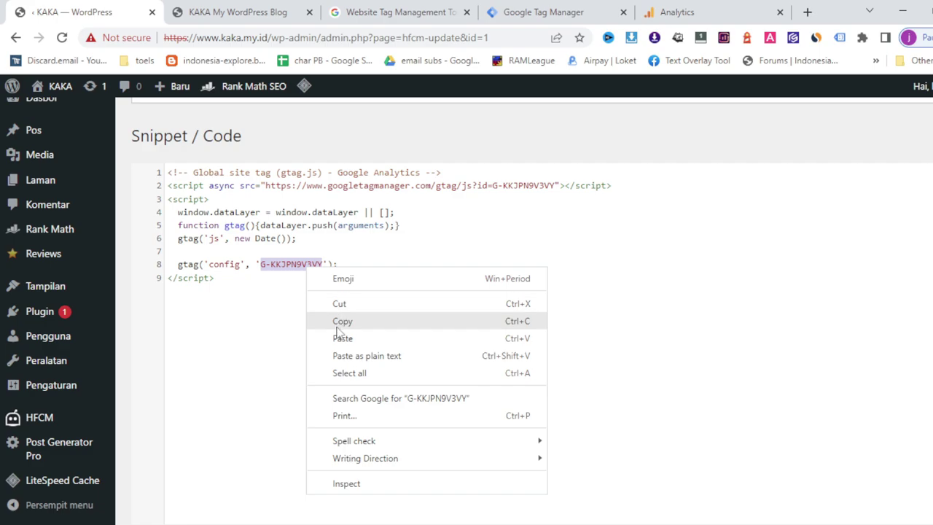
left_click(343, 325)
Switch to Google Tag Manager and create a Google Analytics: GA4 Configuration tag with the copied measurement ID.
left_click(558, 13)
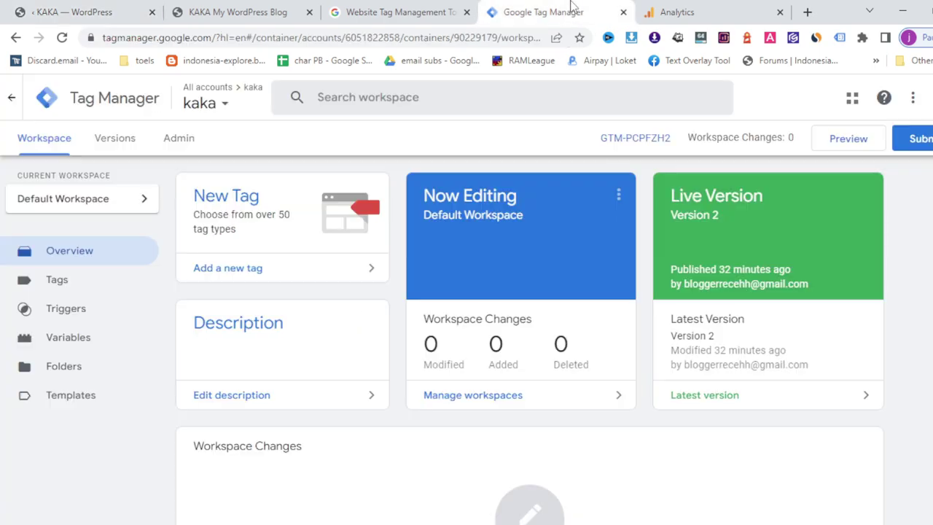
left_click(219, 271)
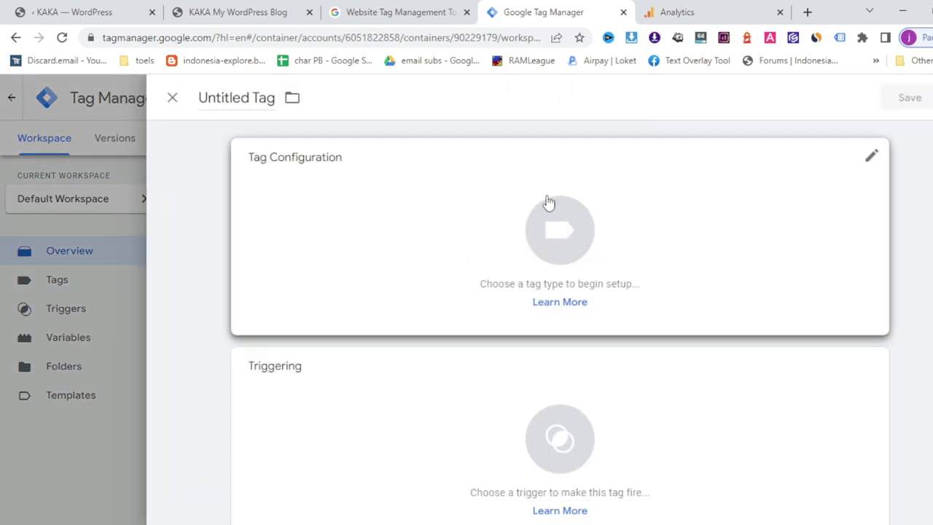
left_click(556, 240)
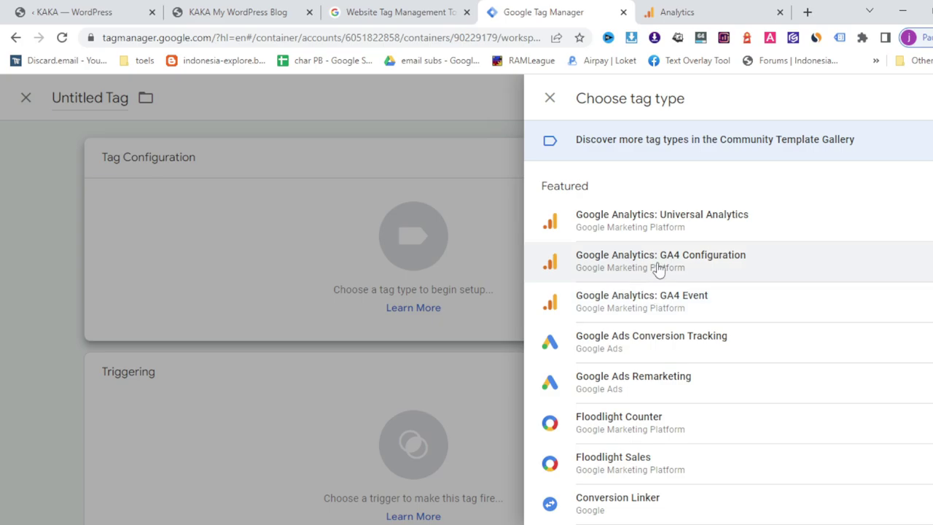
left_click(658, 270)
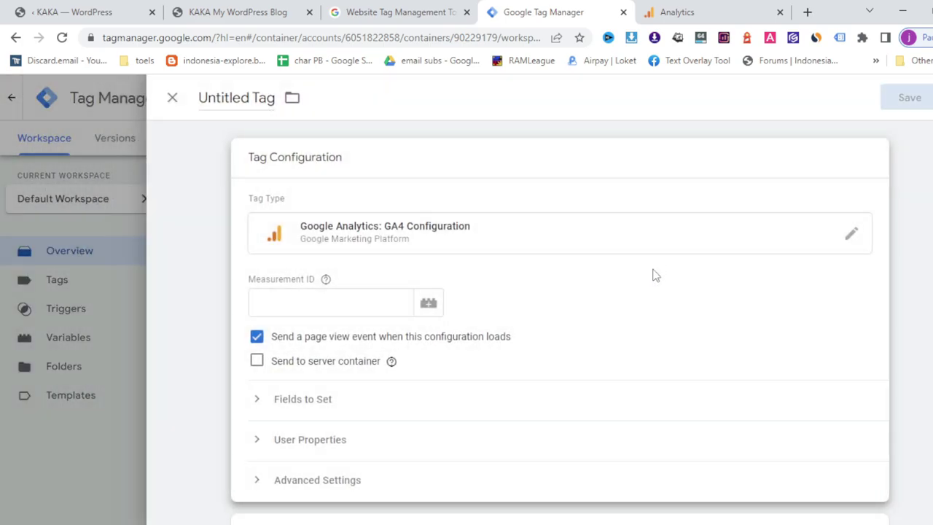
left_click(299, 308)
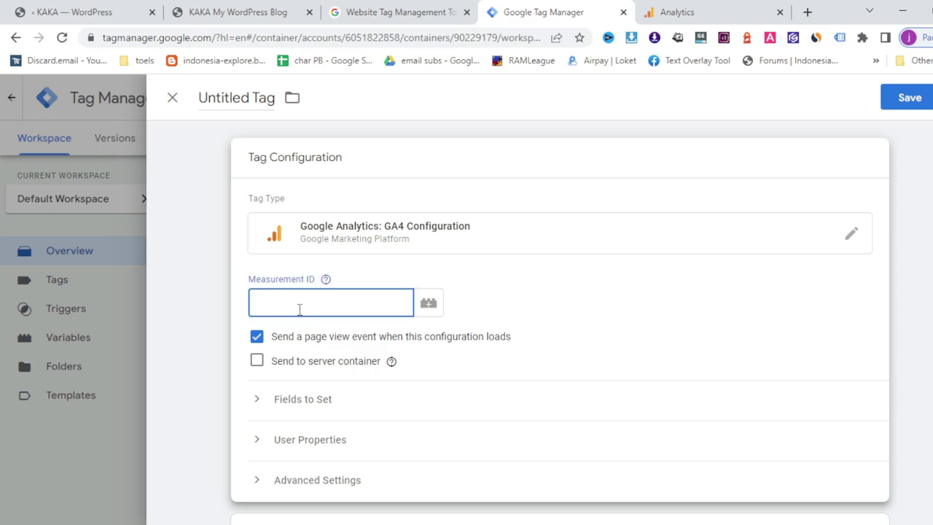
right_click(299, 308)
left_click(334, 195)
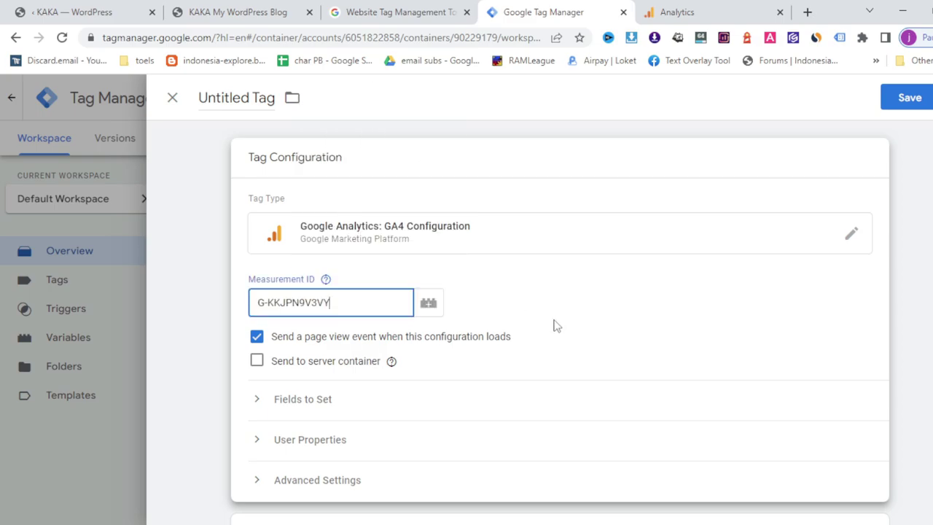
Add All Pages (Page View) as the only firing trigger of the new tag.
scroll(554, 322, "down", 3)
left_click(576, 411)
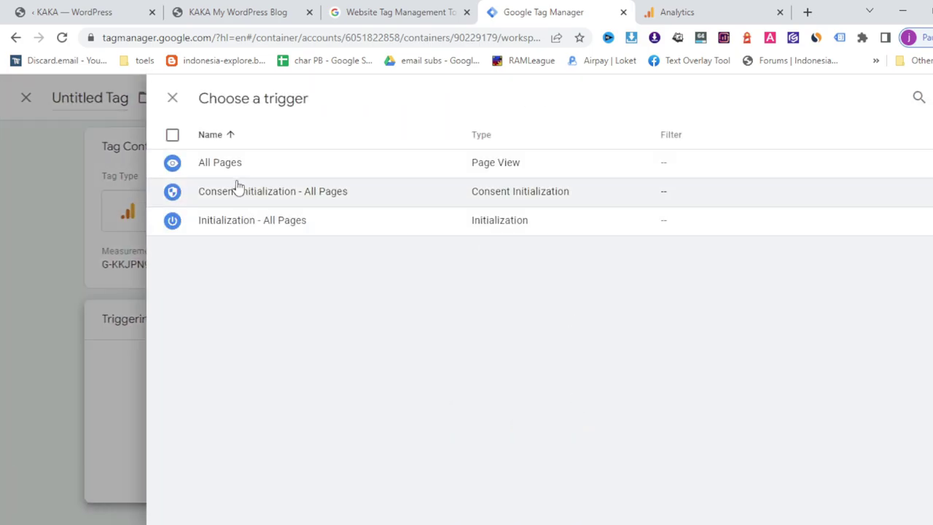
left_click(172, 221)
left_click(172, 163)
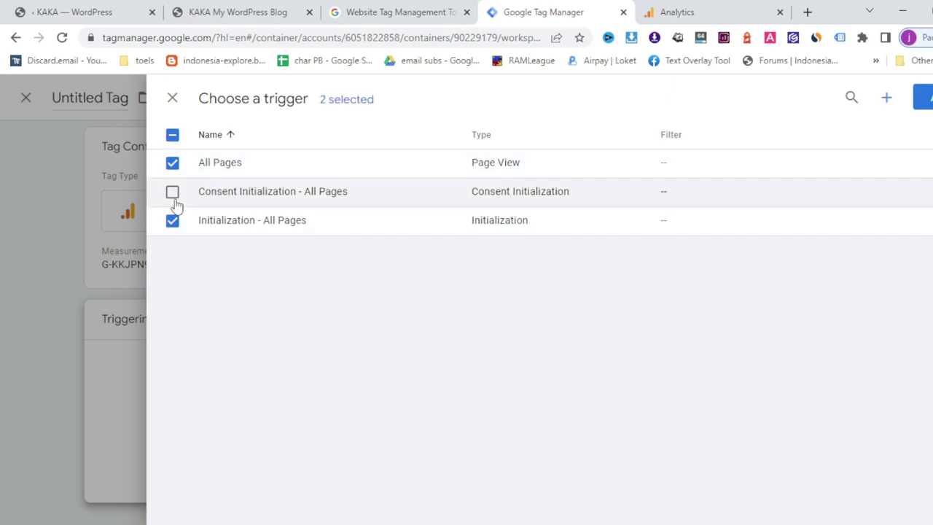
left_click(172, 220)
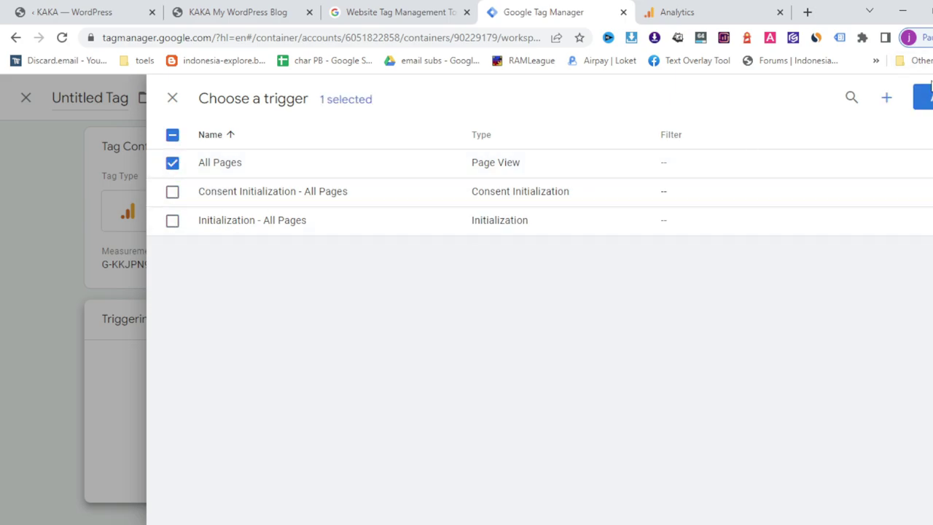
left_click(924, 98)
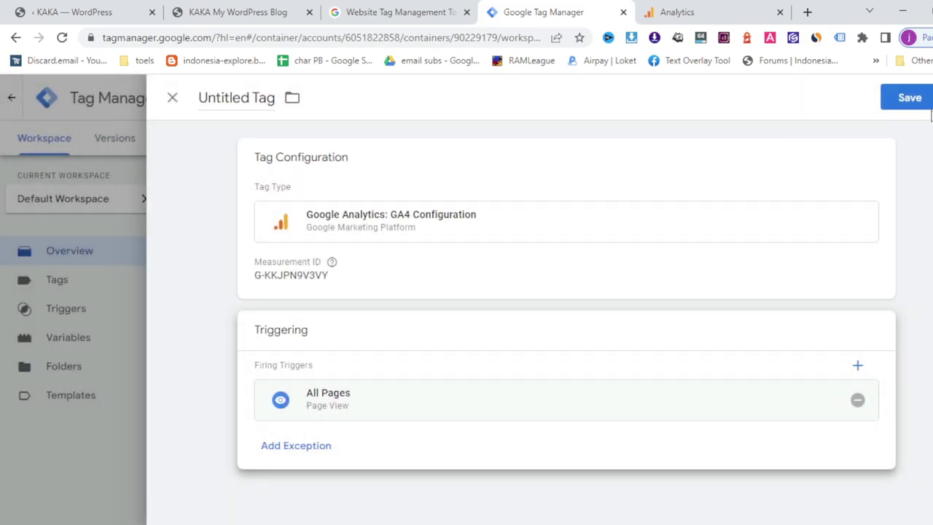
Save the GA4 Configuration tag under the name kaka.
left_click(919, 102)
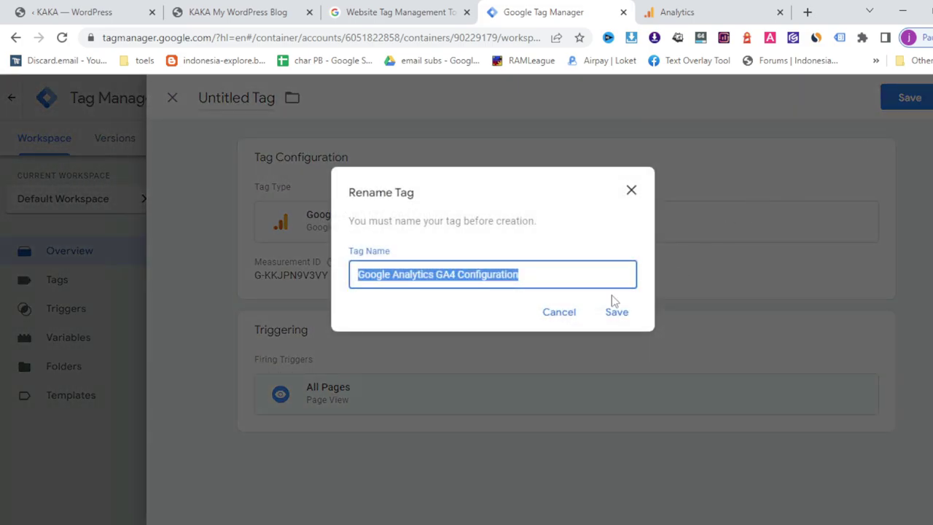
type("kaka")
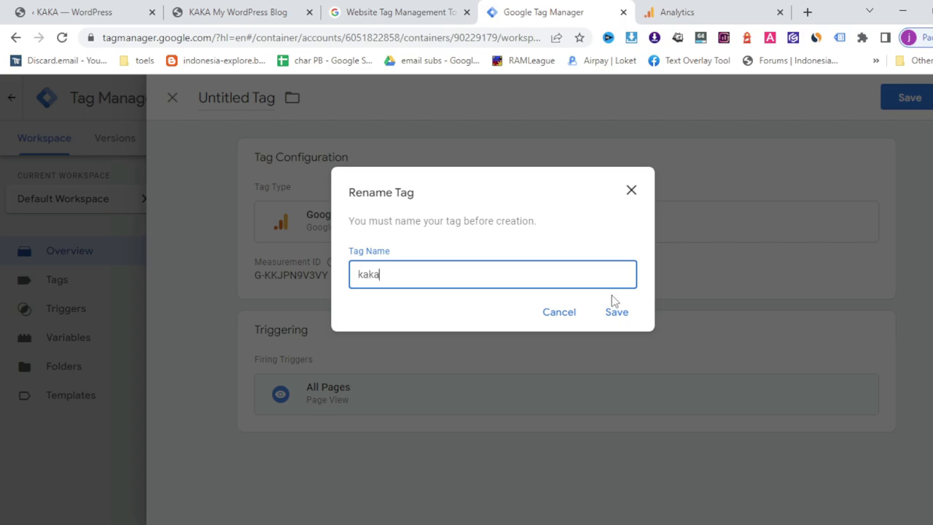
left_click(613, 326)
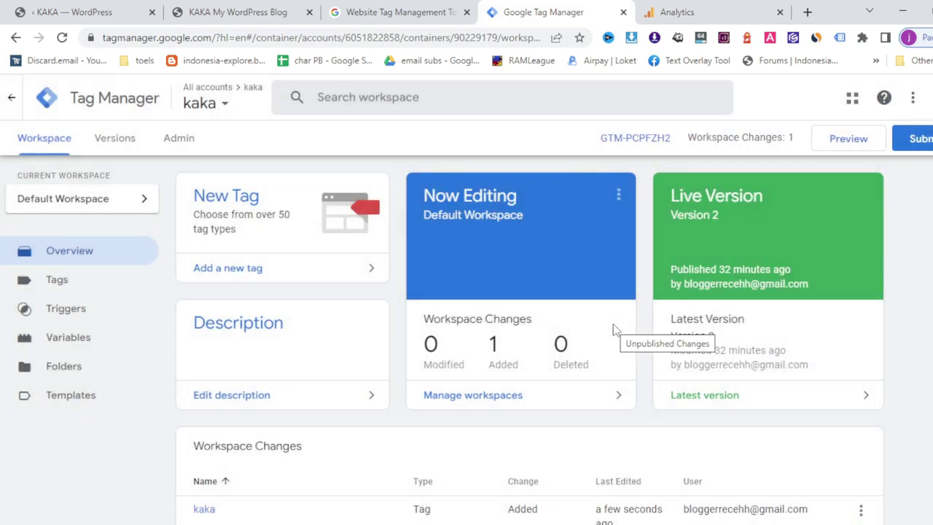
scroll(460, 311, "down", 1)
scroll(462, 315, "up", 1)
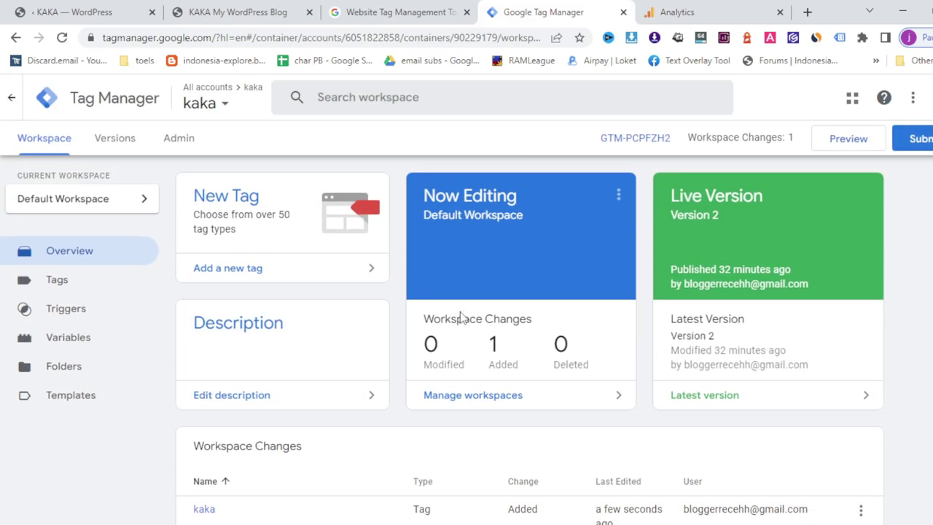
Start Preview mode for the kaka container, copy the address of the open WordPress site and return to Tag Assistant.
left_click(858, 145)
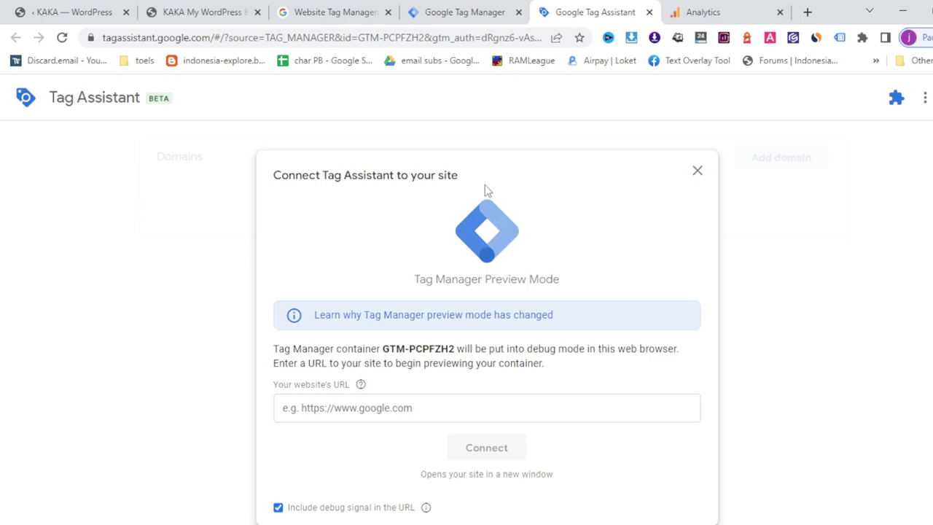
left_click(211, 13)
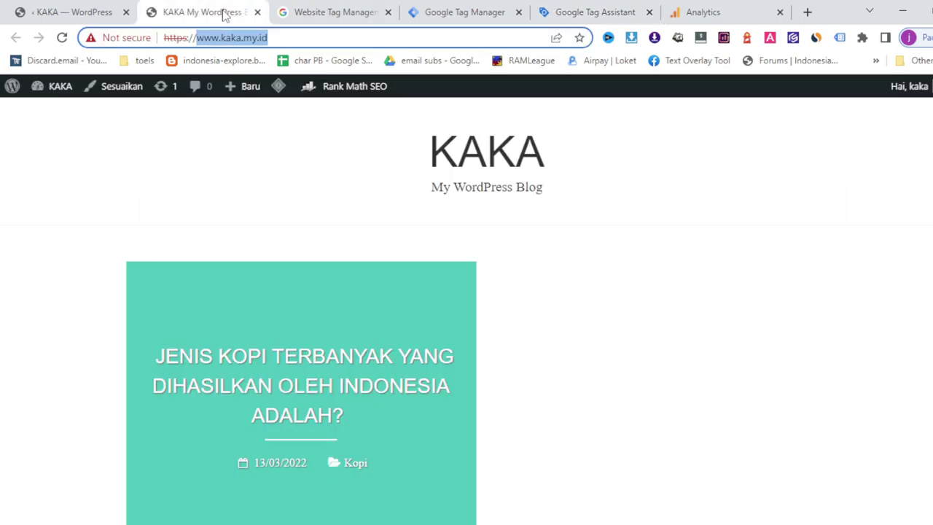
right_click(238, 42)
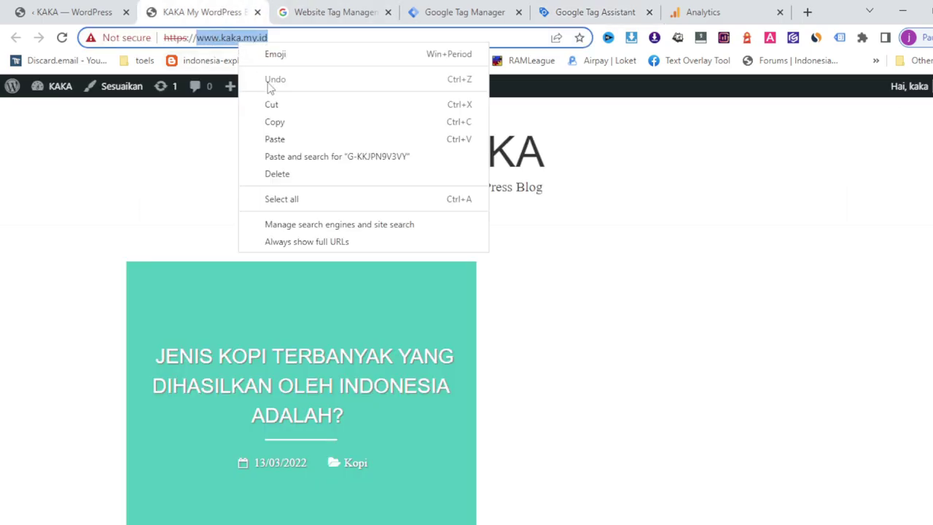
left_click(274, 122)
left_click(590, 12)
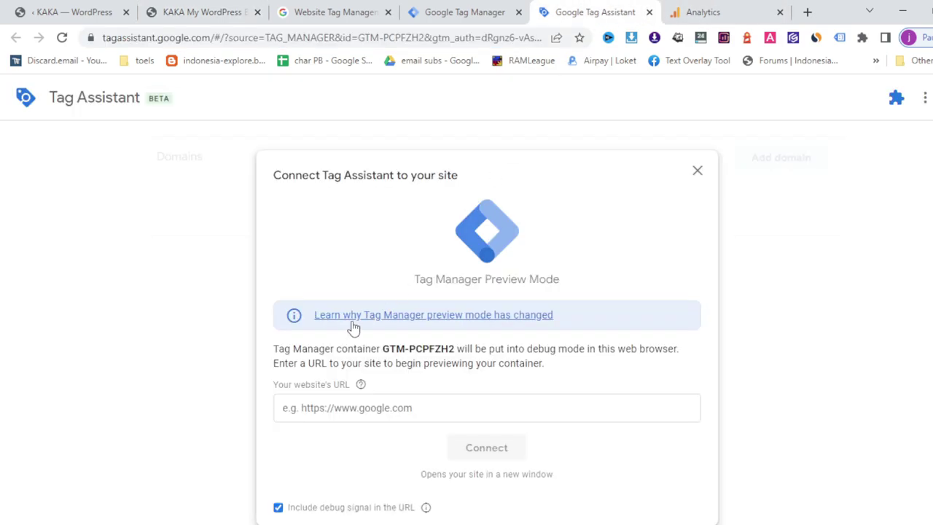
left_click(333, 408)
right_click(337, 410)
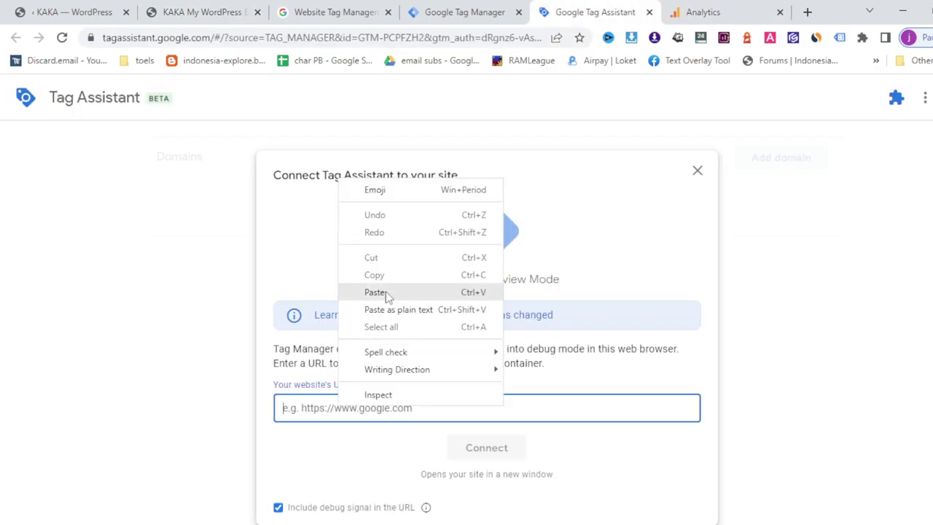
left_click(376, 293)
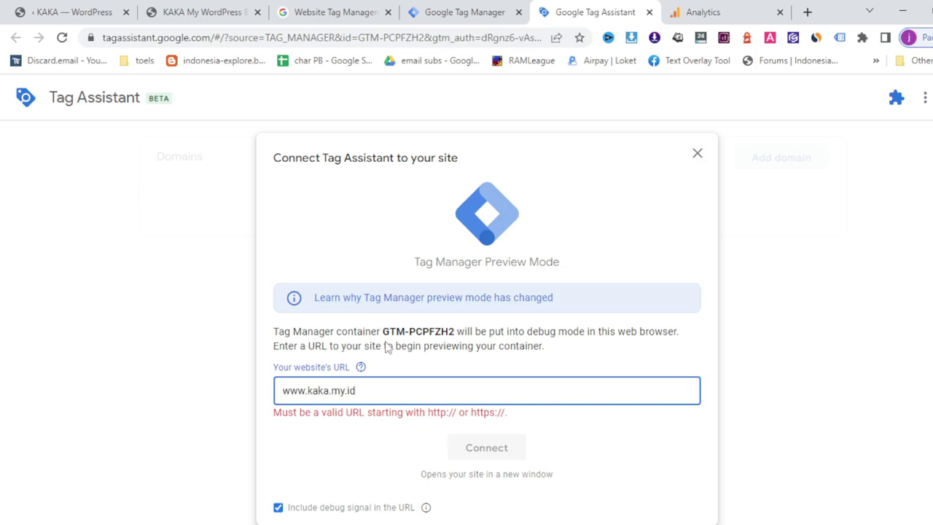
left_click(283, 390)
type("https://")
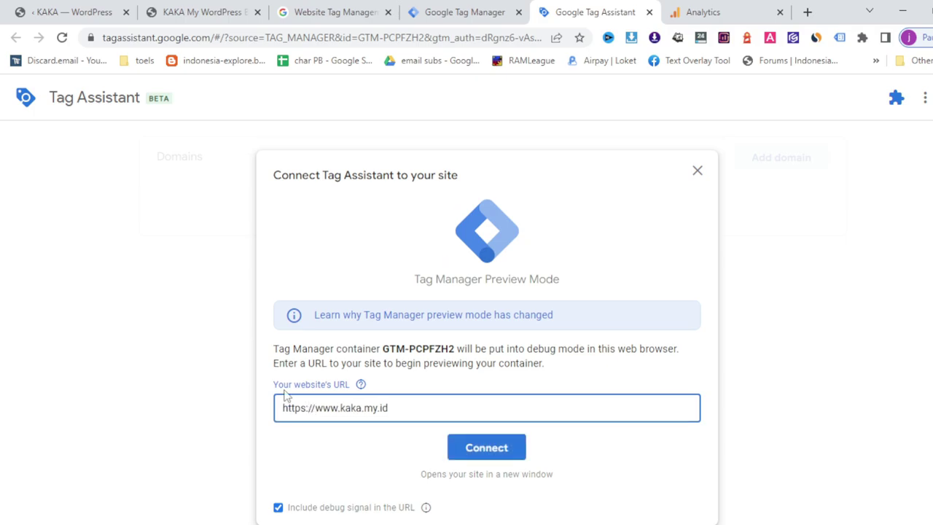
left_click(477, 451)
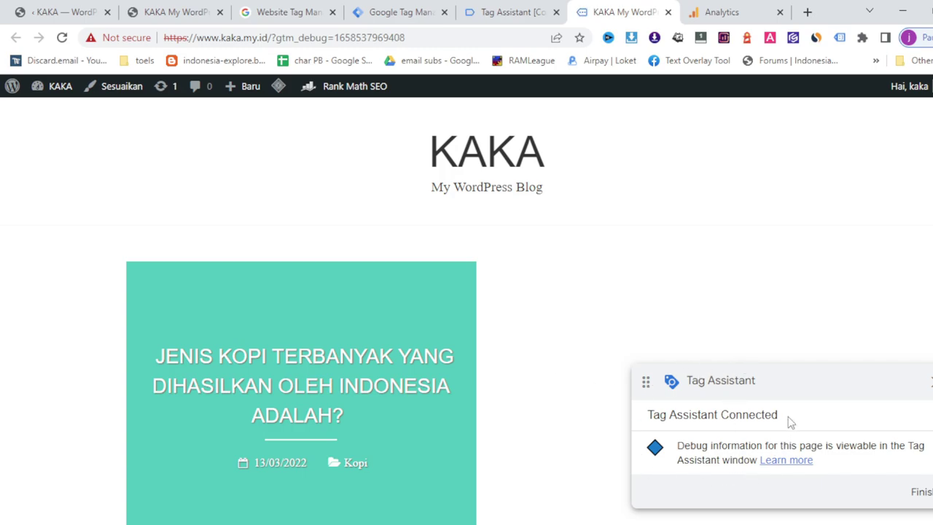
key("ctrl+w")
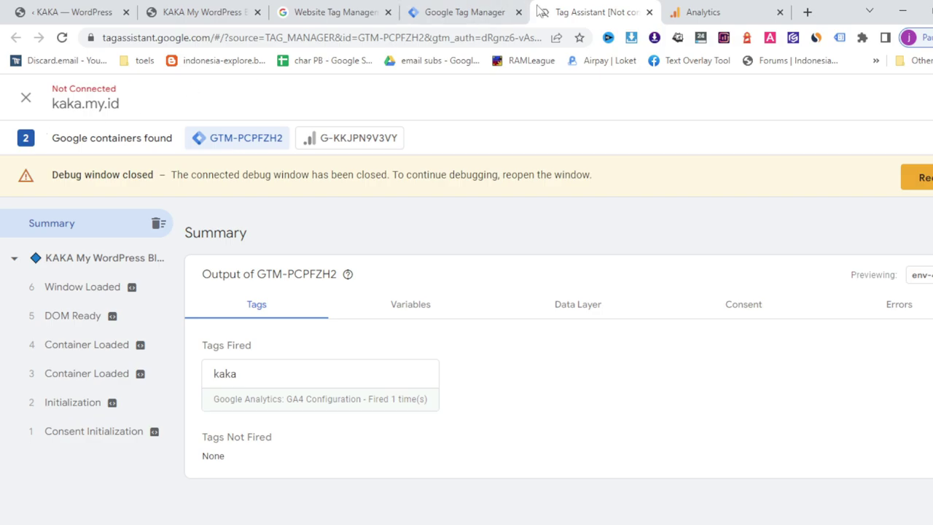
Return to Google Tag Manager and publish the workspace changes as a new version without a name or description.
left_click(474, 10)
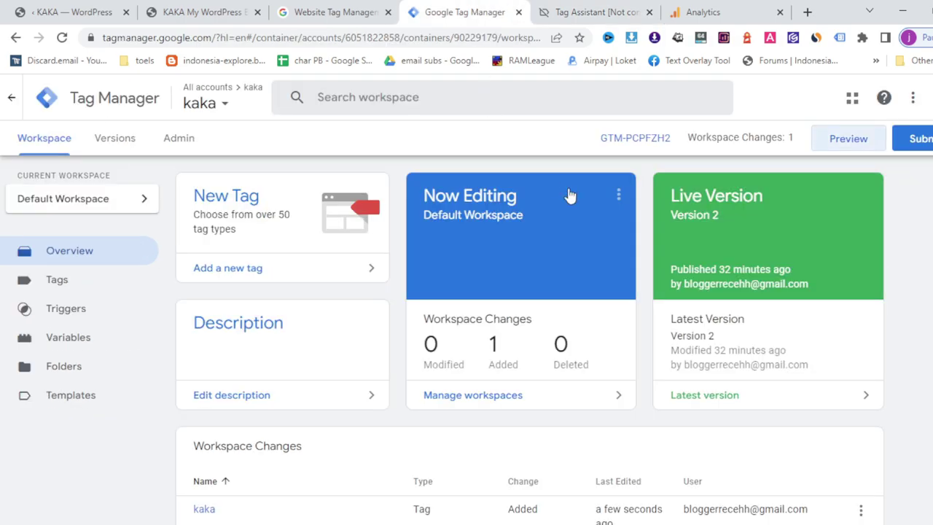
left_click(929, 146)
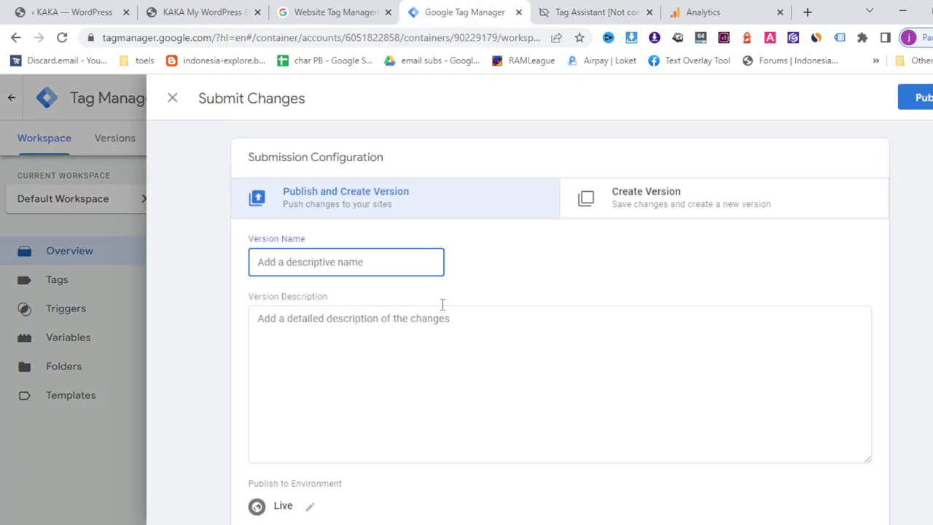
left_click(920, 97)
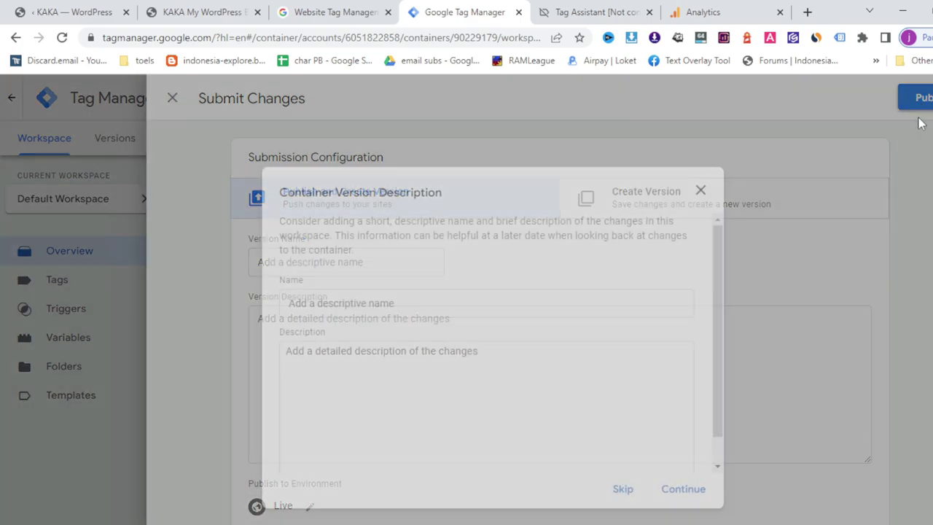
scroll(627, 372, "down", 1)
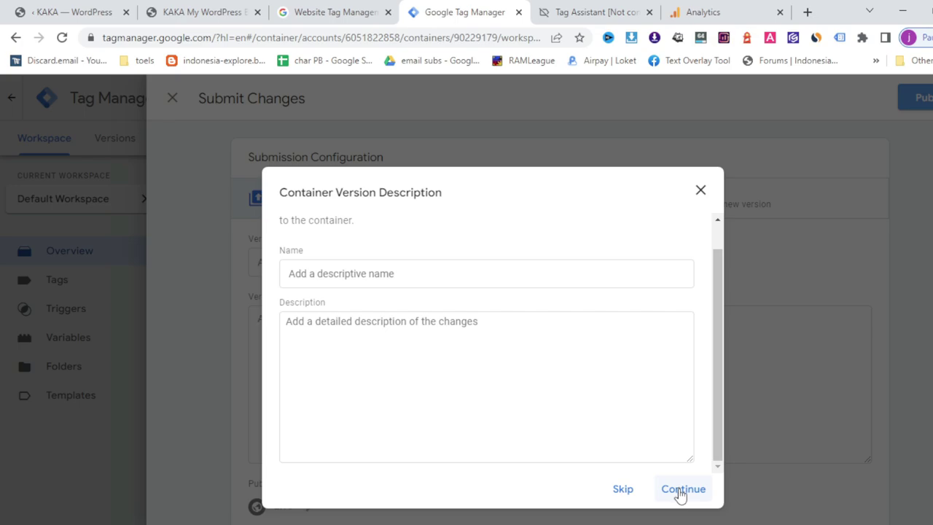
left_click(678, 494)
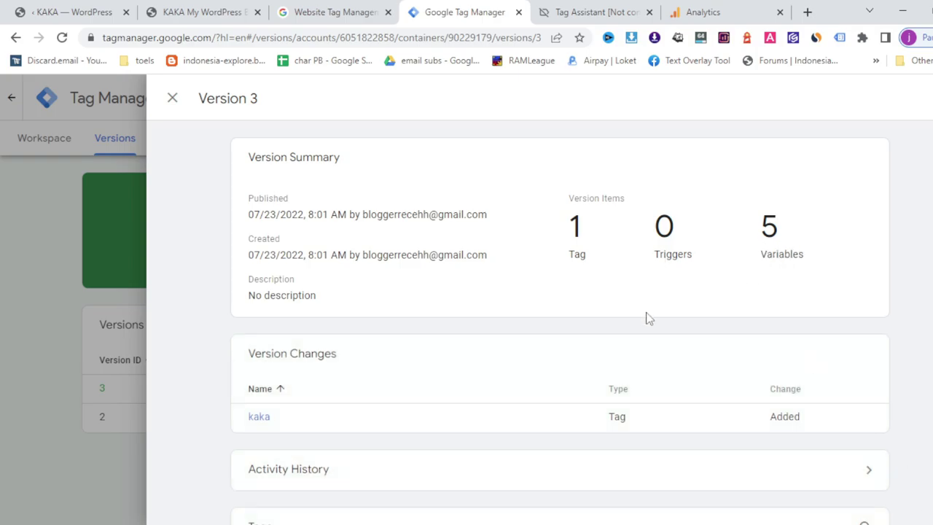
Review the published version's changes, tags, triggers and variables, and return to the workspace overview.
scroll(767, 305, "down", 3)
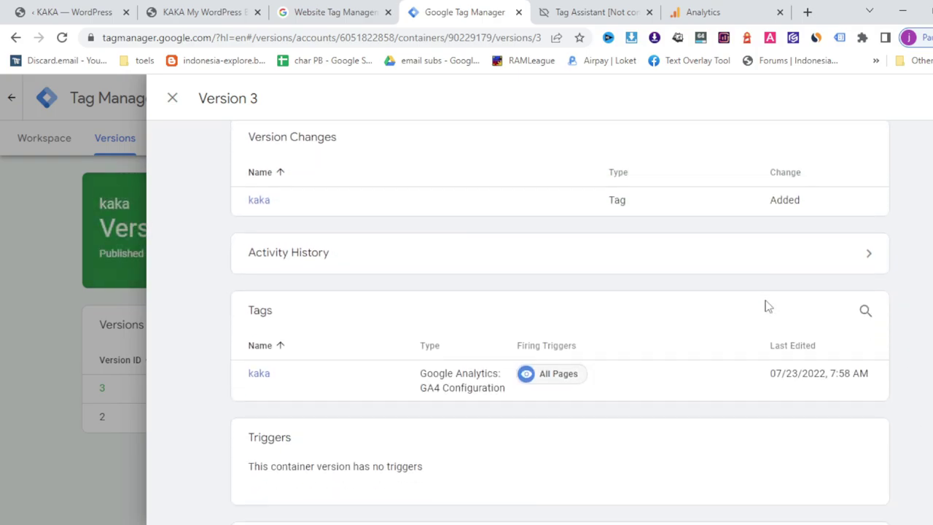
scroll(766, 306, "down", 3)
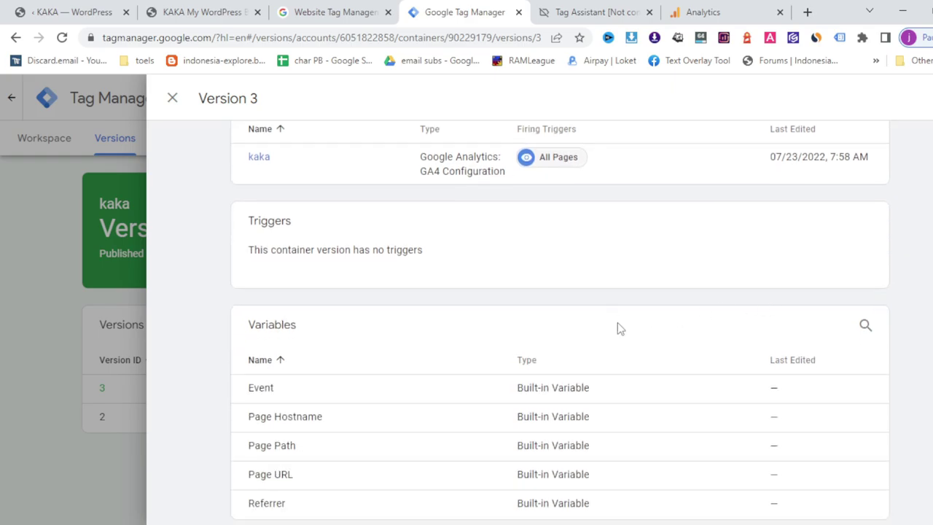
scroll(617, 328, "down", 2)
scroll(618, 328, "up", 8)
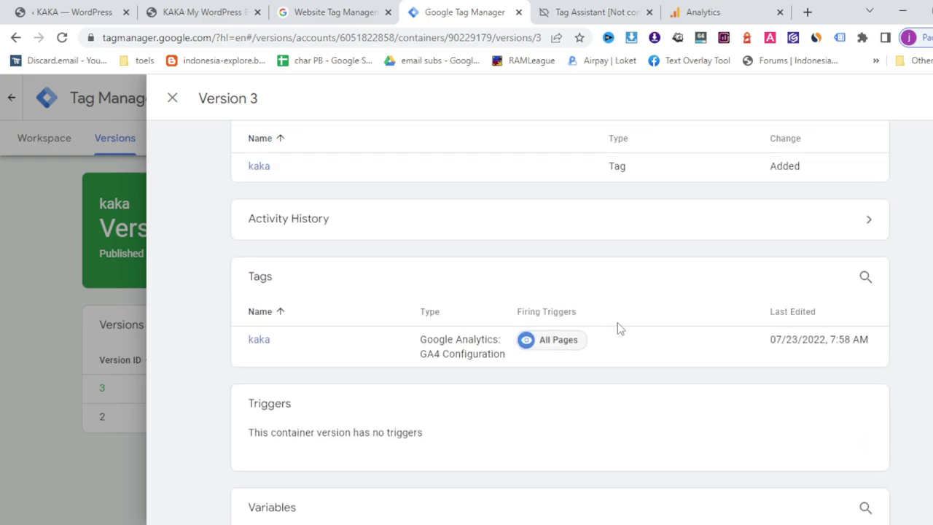
left_click(173, 97)
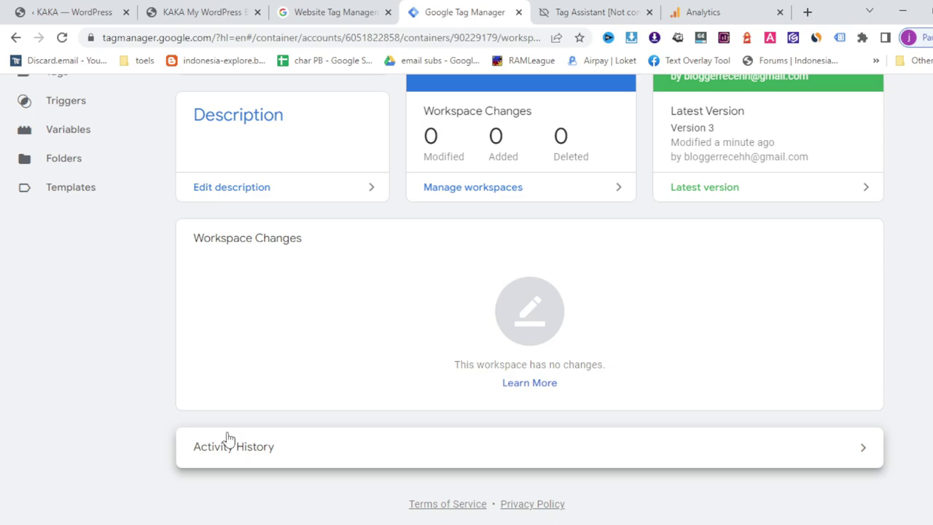
scroll(227, 437, "up", 5)
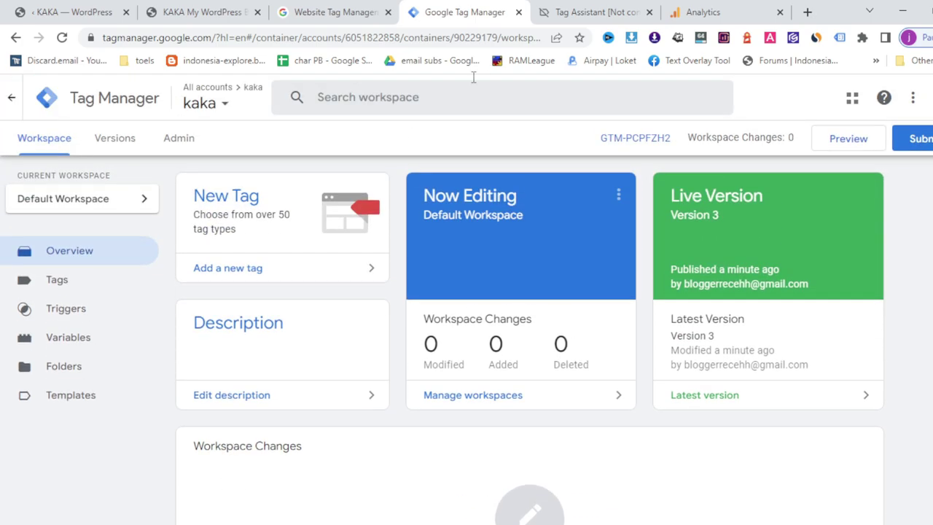
Switch to Google Analytics and look through the cards of the kaka property's report overview.
left_click(701, 11)
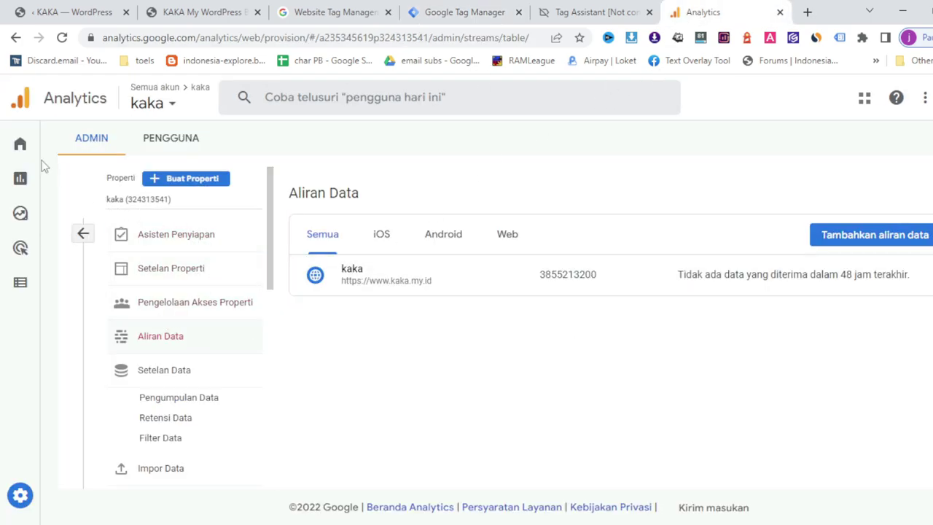
mouse_move(17, 143)
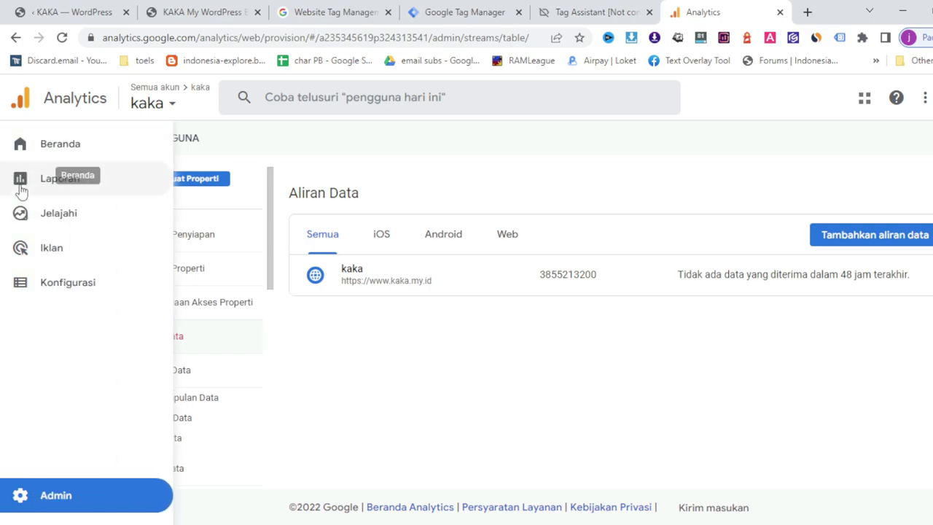
left_click(27, 187)
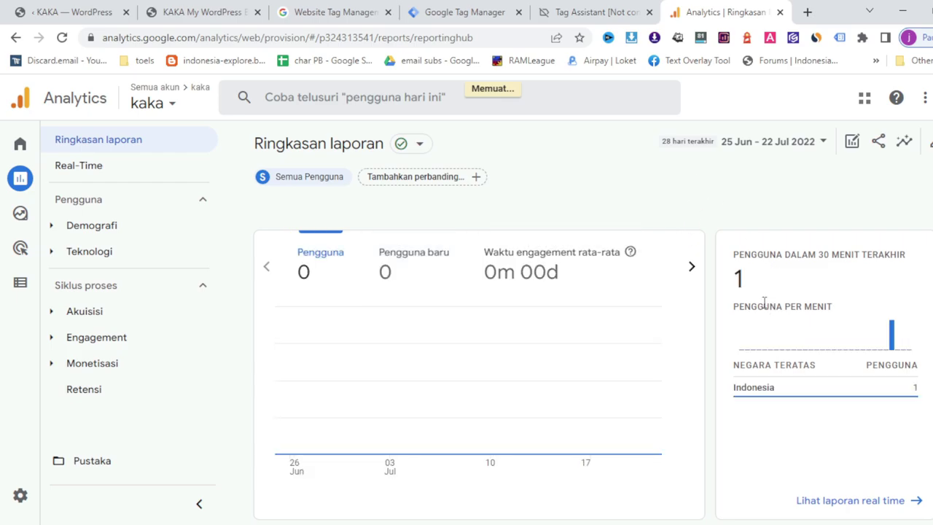
scroll(764, 301, "down", 5)
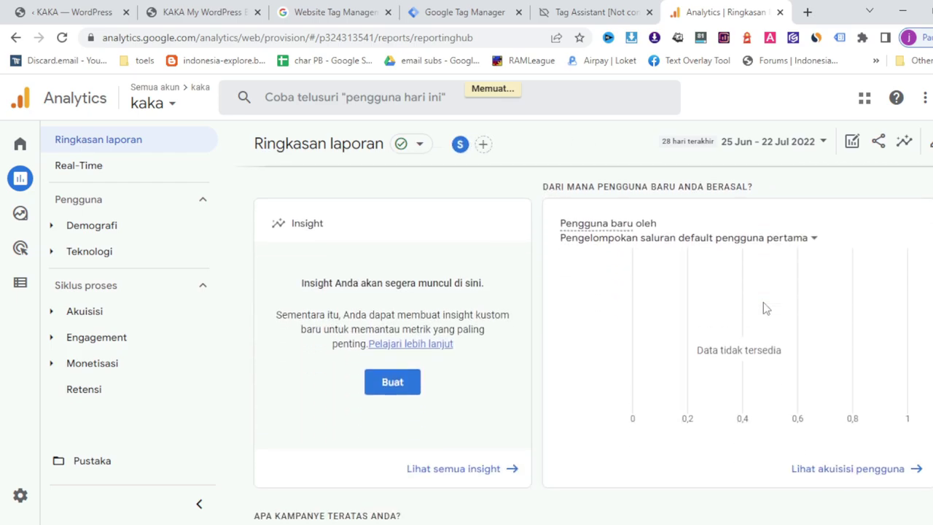
scroll(763, 305, "down", 10)
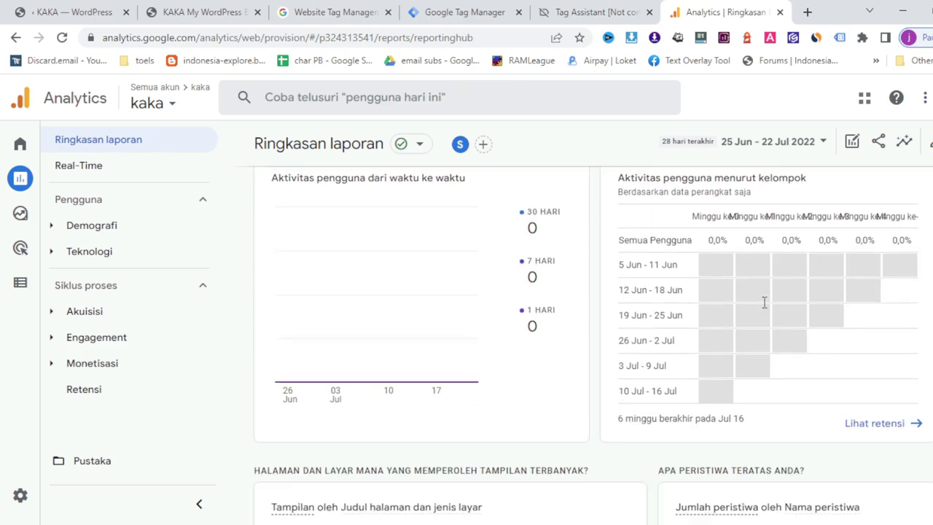
scroll(764, 301, "down", 10)
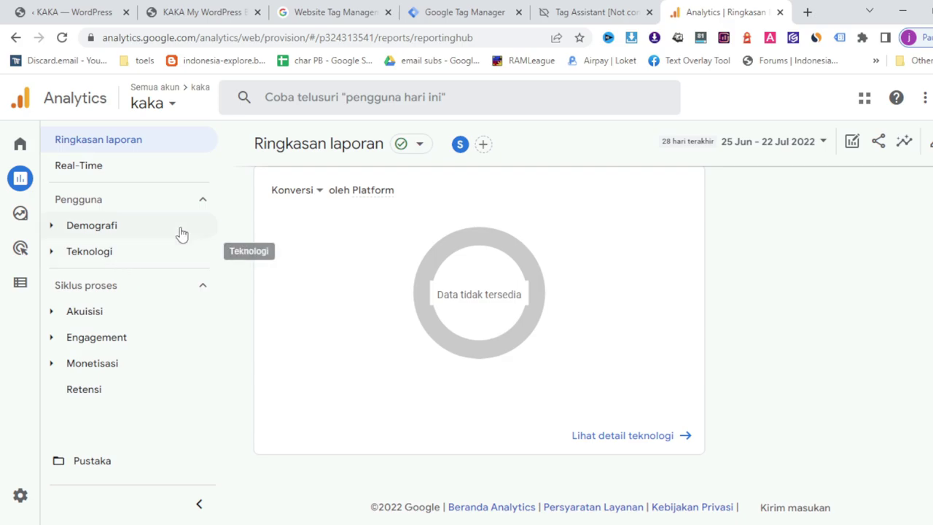
Expand the Demografi and Teknologi report groups, and examine the Real-Time report's user count, map and device categories.
left_click(51, 251)
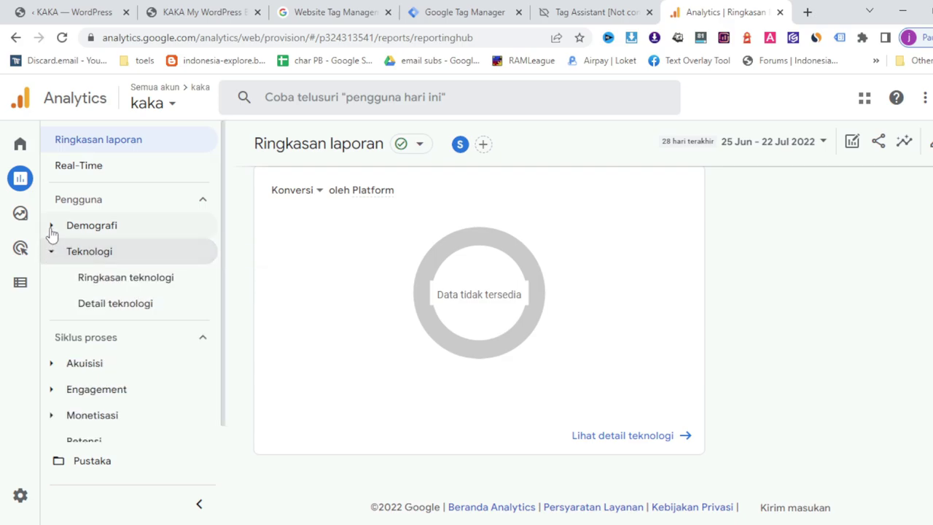
left_click(51, 231)
scroll(93, 269, "down", 1)
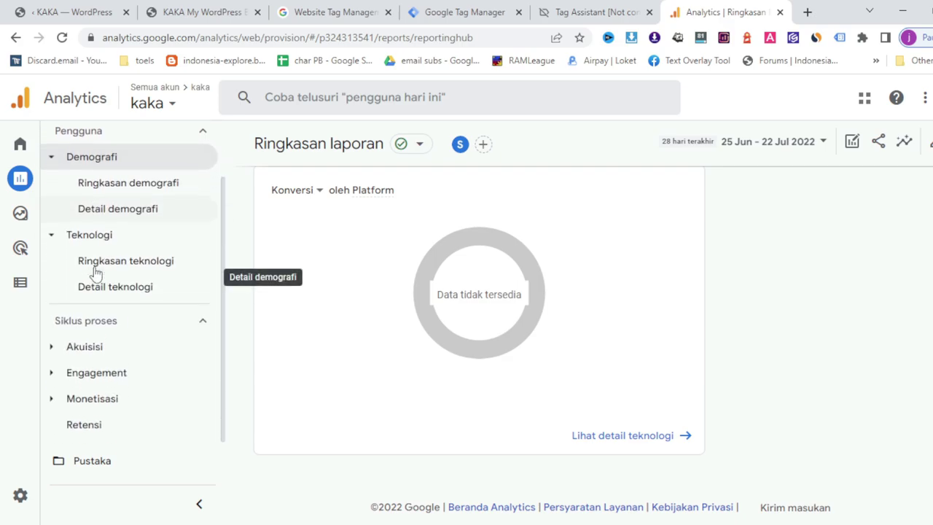
scroll(95, 271, "up", 1)
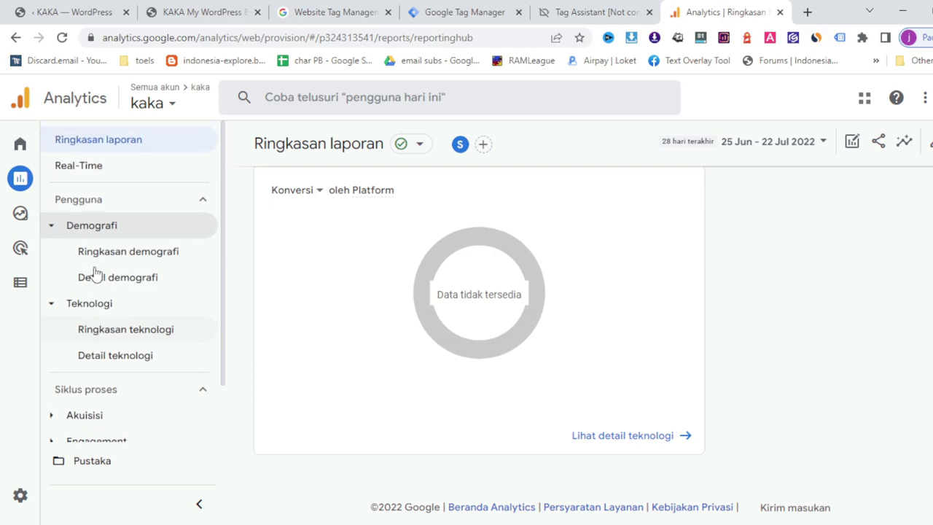
left_click(106, 174)
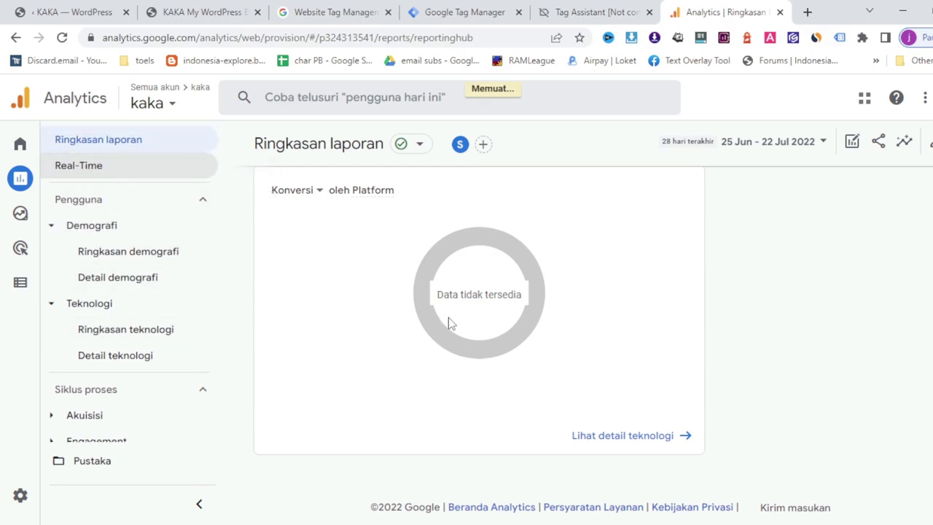
scroll(448, 320, "up", 10)
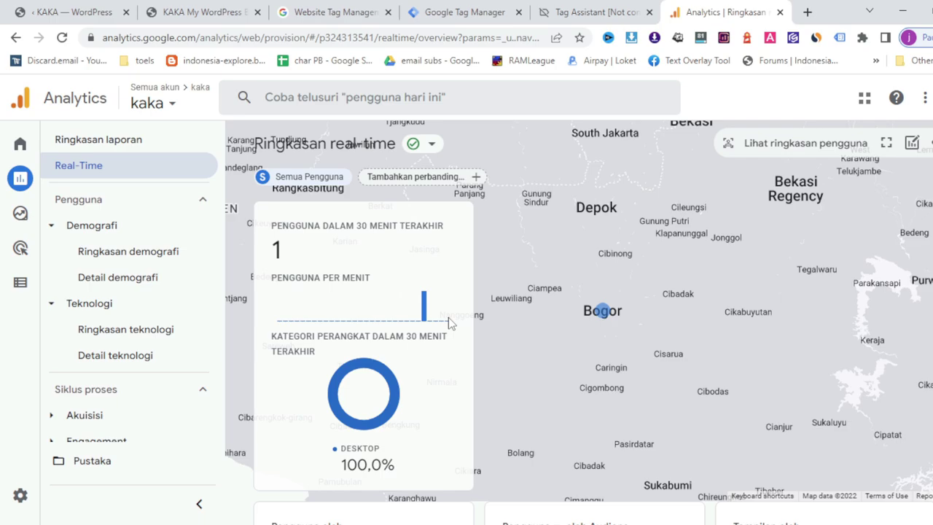
mouse_move(391, 378)
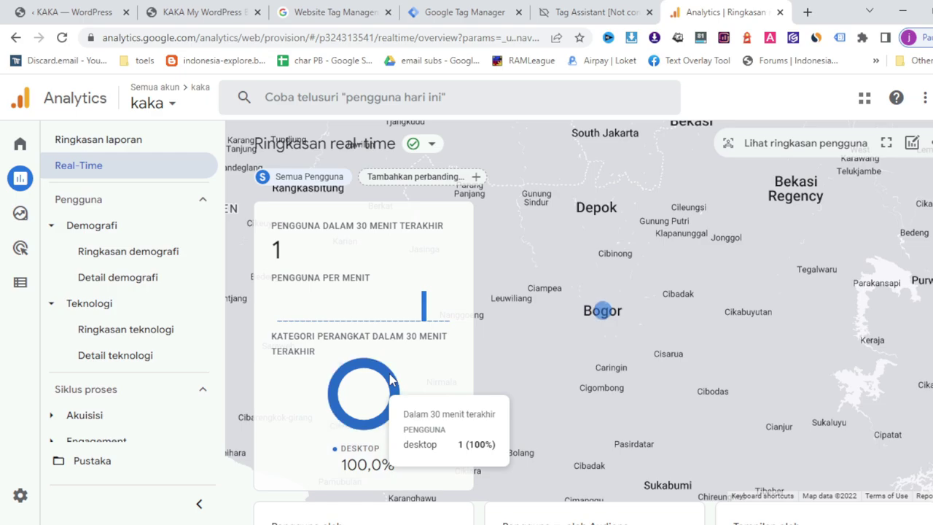
Start a Google Ads link in the kaka property's admin settings, check the list of manageable Ads accounts, and leave the setup without linking.
left_click(22, 496)
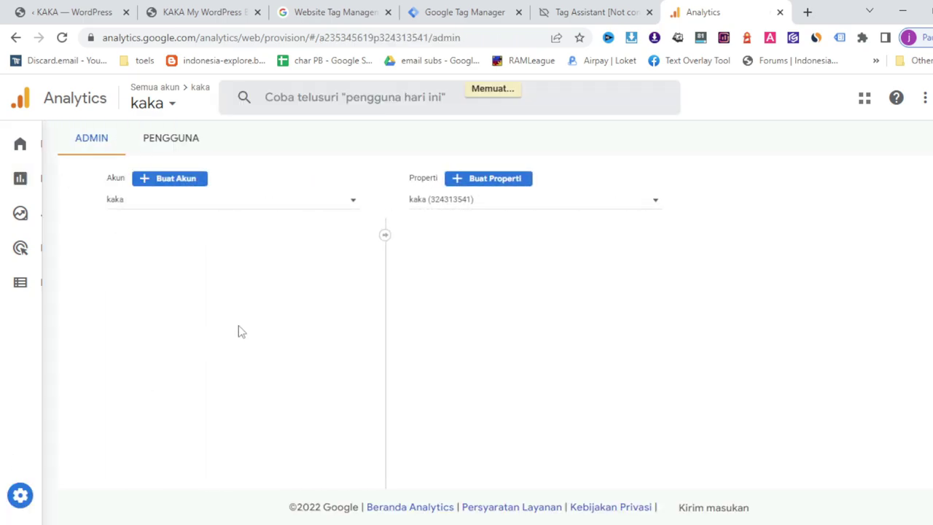
scroll(503, 282, "down", 4)
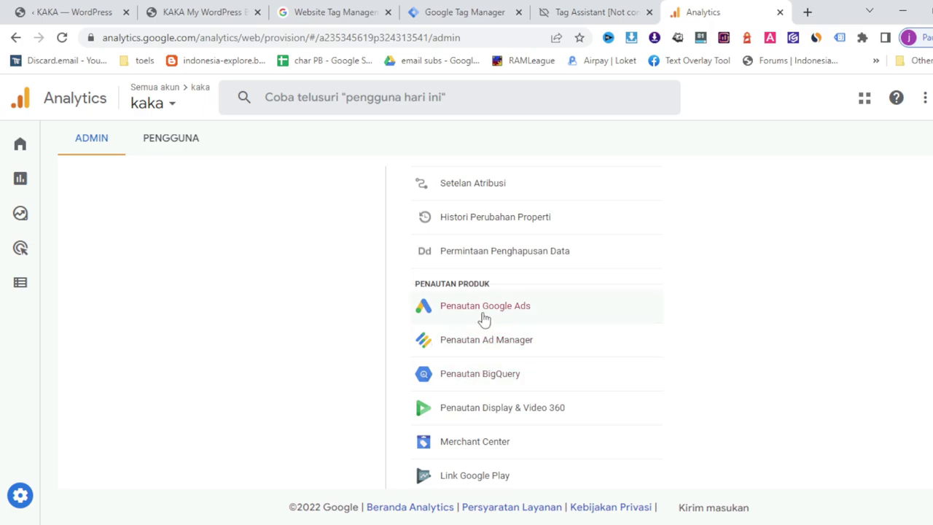
left_click(494, 317)
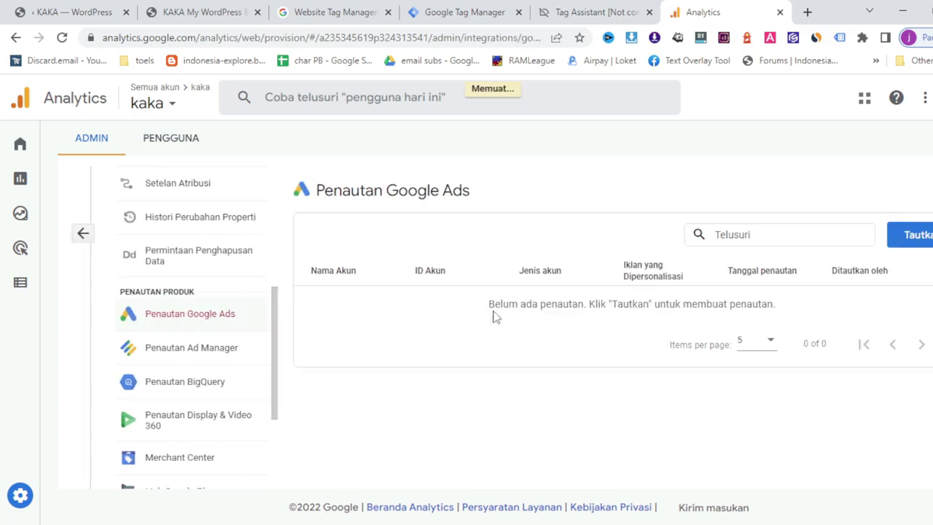
left_click(914, 239)
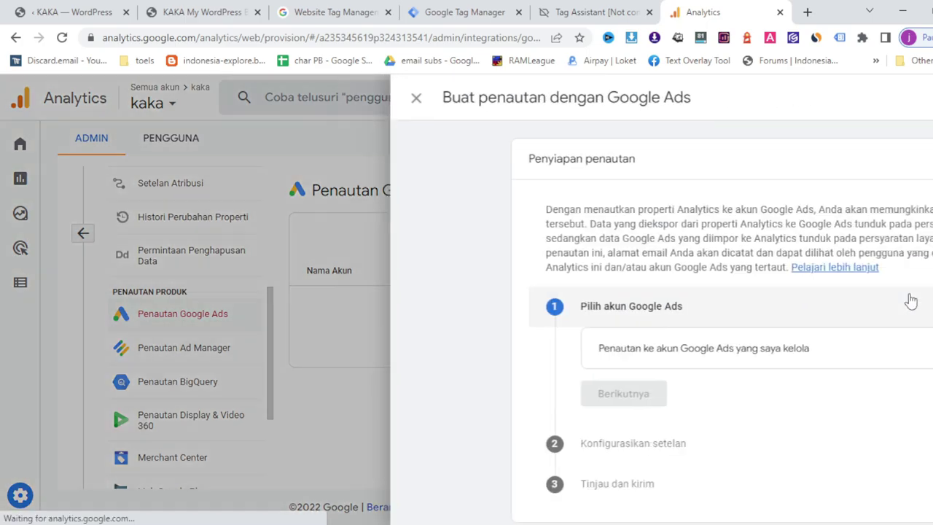
scroll(542, 316, "down", 1)
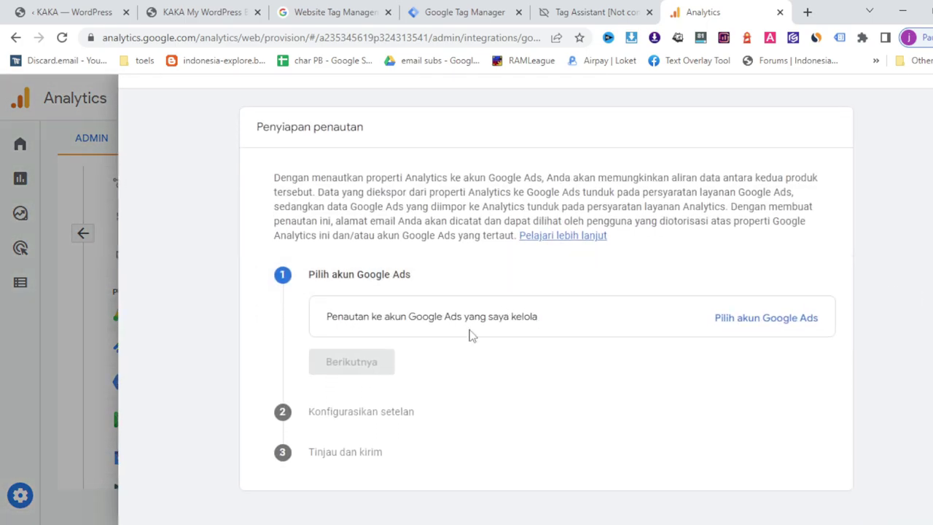
left_click(746, 319)
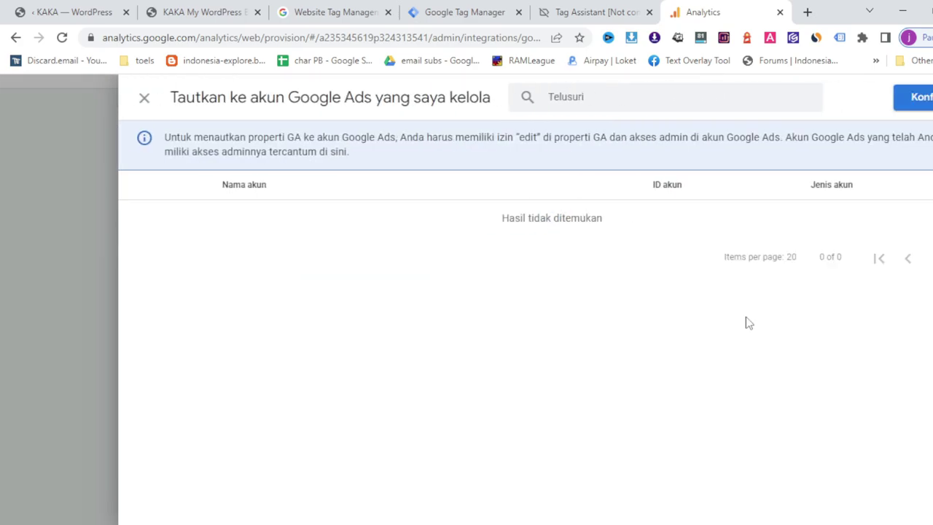
left_click(143, 97)
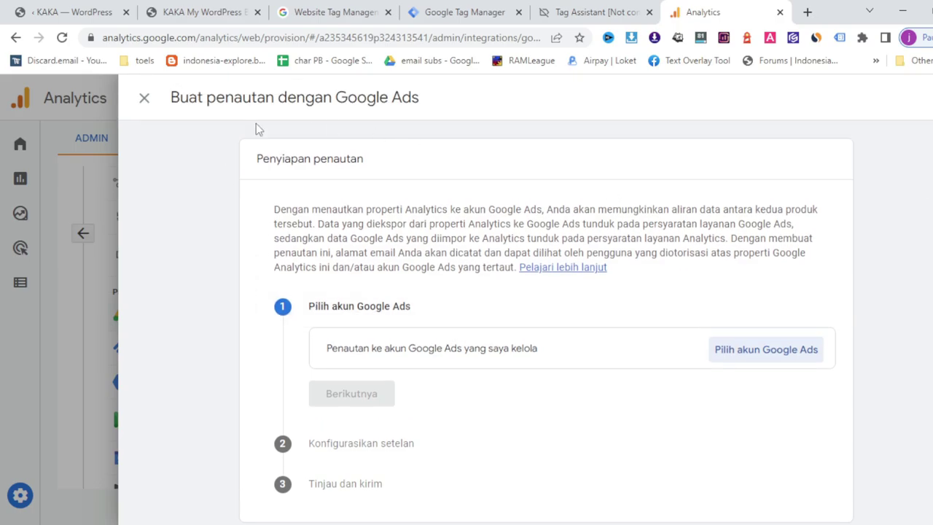
left_click(145, 98)
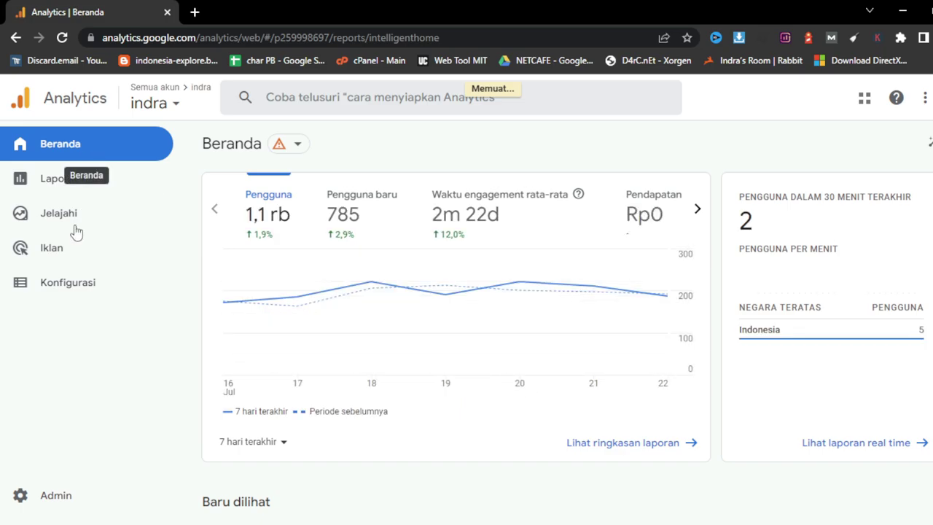
In the other Analytics property's admin settings, review the existing Google Ads links and the Ad Manager links.
left_click(44, 497)
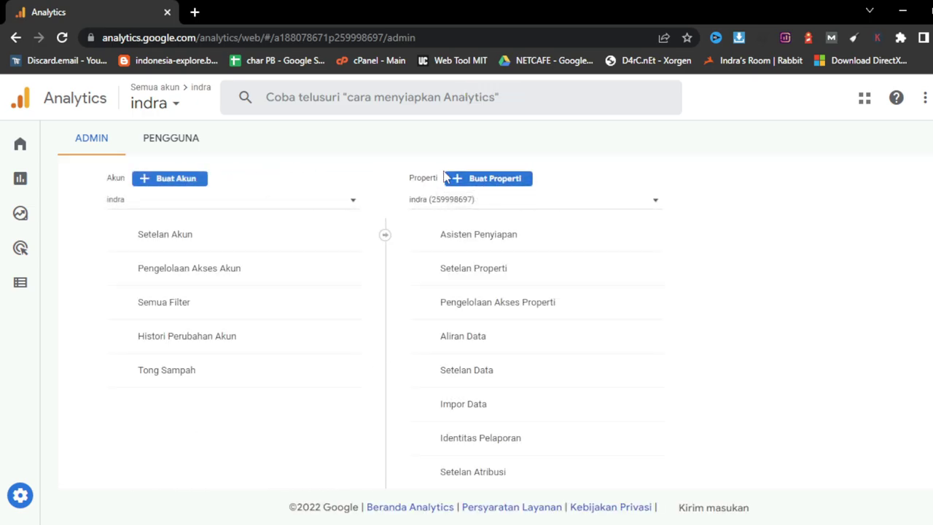
scroll(537, 329, "down", 3)
scroll(537, 327, "down", 1)
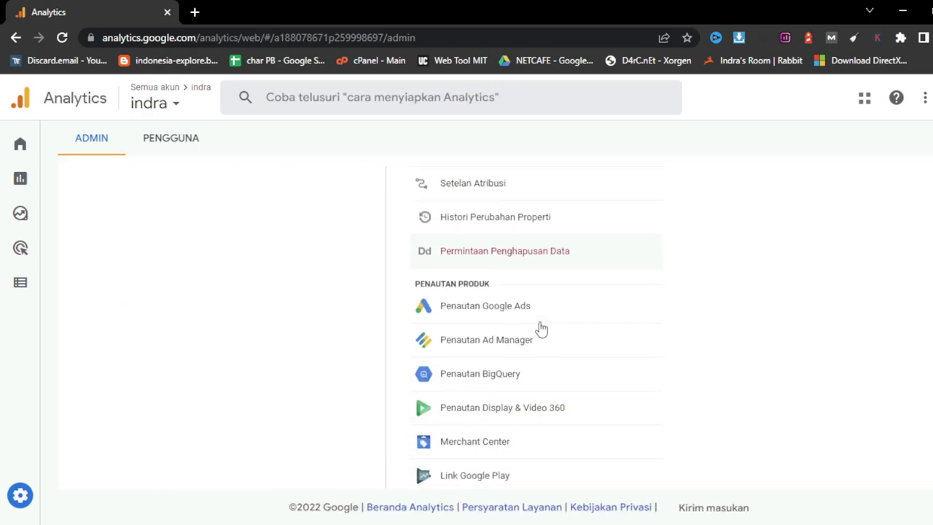
left_click(503, 320)
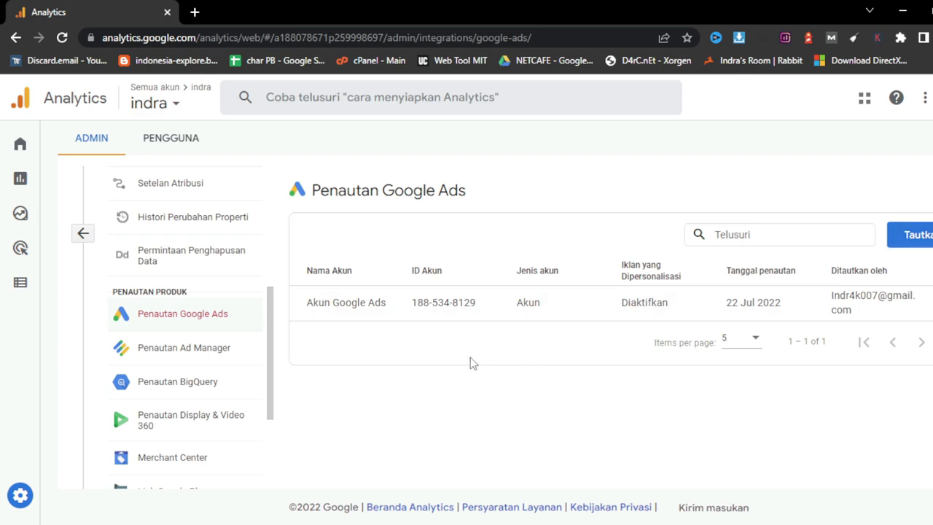
left_click(187, 353)
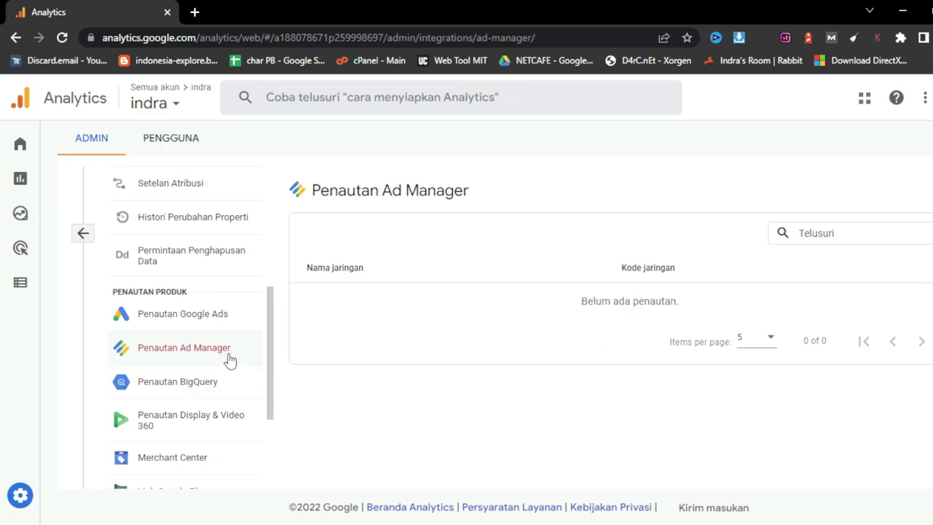
Start a BigQuery link, view the list of accessible BigQuery projects, and leave the setup without choosing one.
left_click(207, 384)
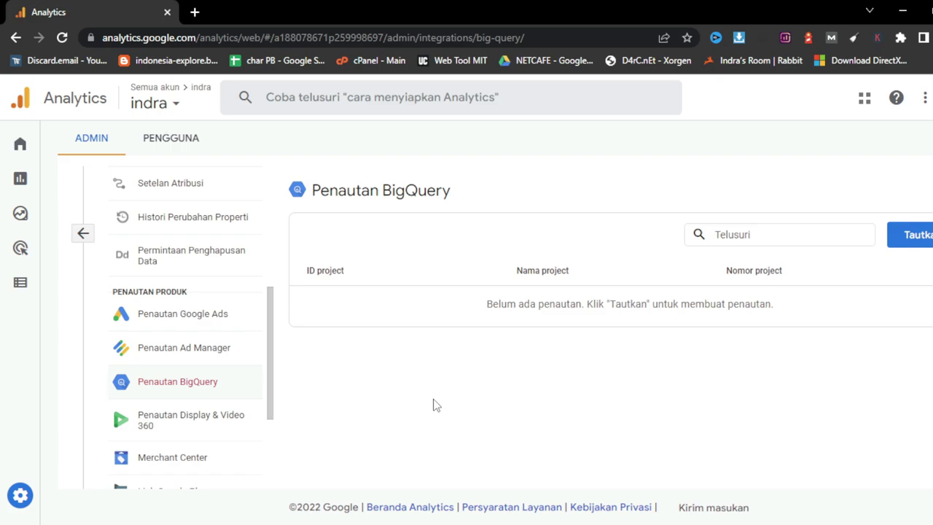
left_click(909, 235)
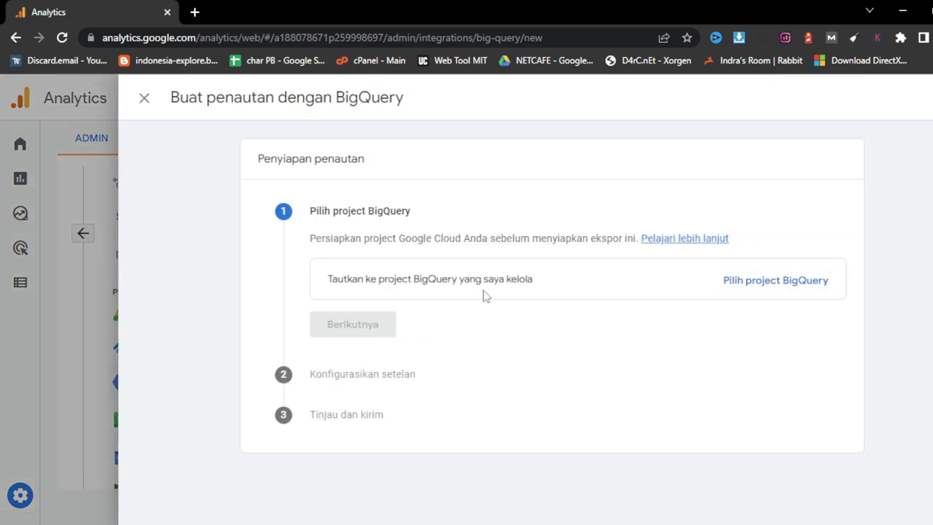
left_click(783, 286)
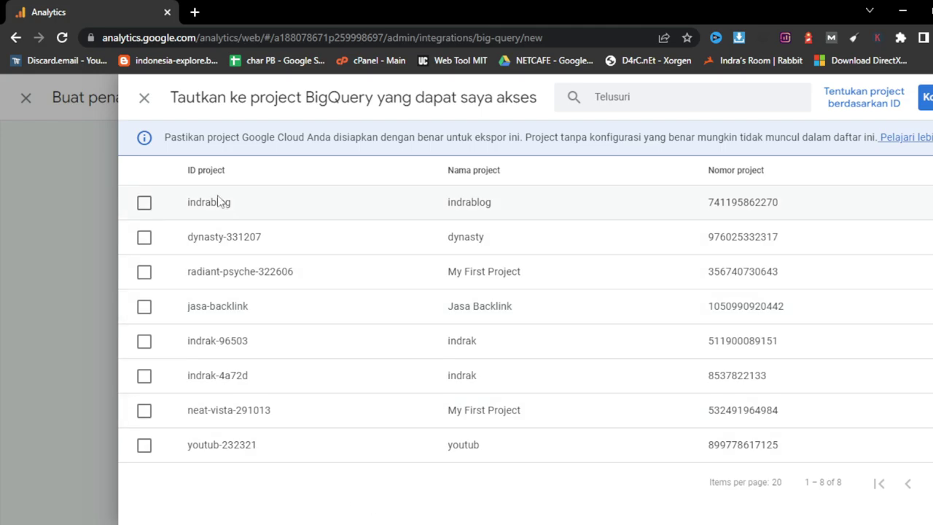
left_click(145, 101)
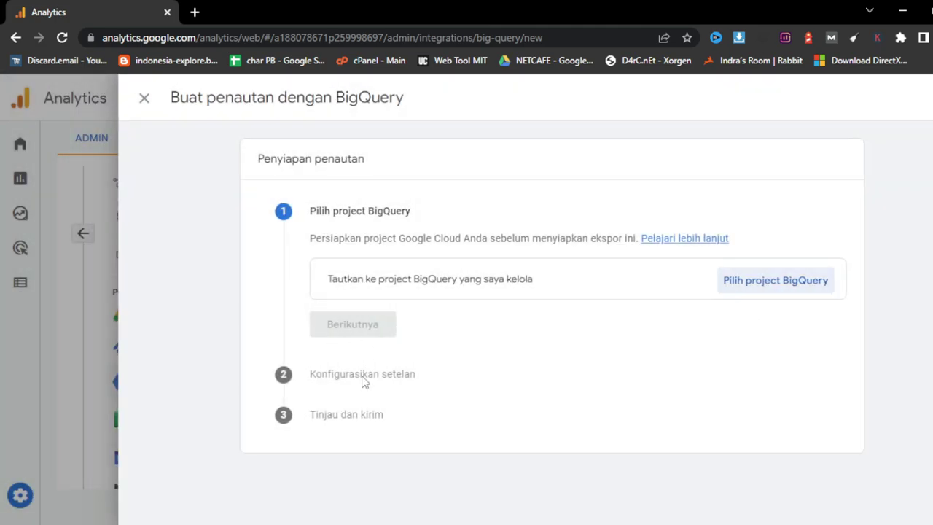
left_click(144, 101)
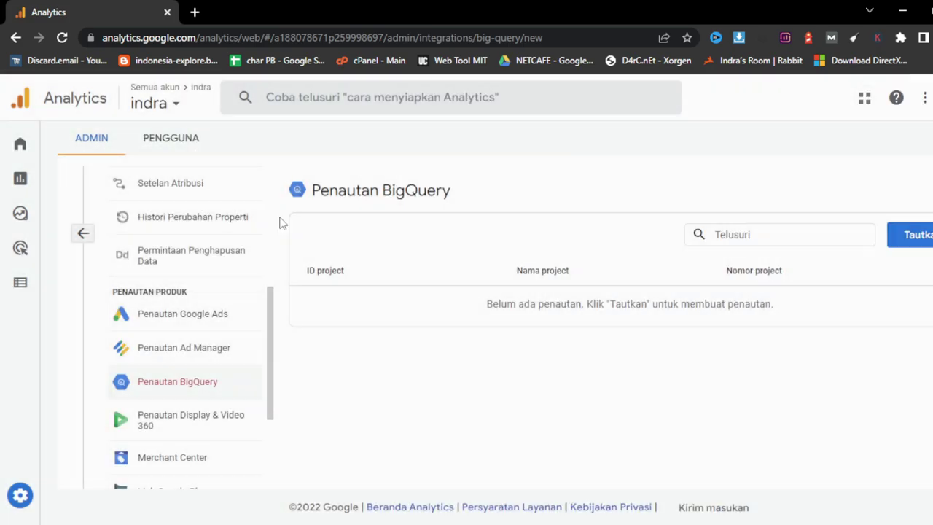
Start a Display & Video 360 link, check the list of manageable advertisers, and leave the setup without linking.
scroll(229, 386, "down", 1)
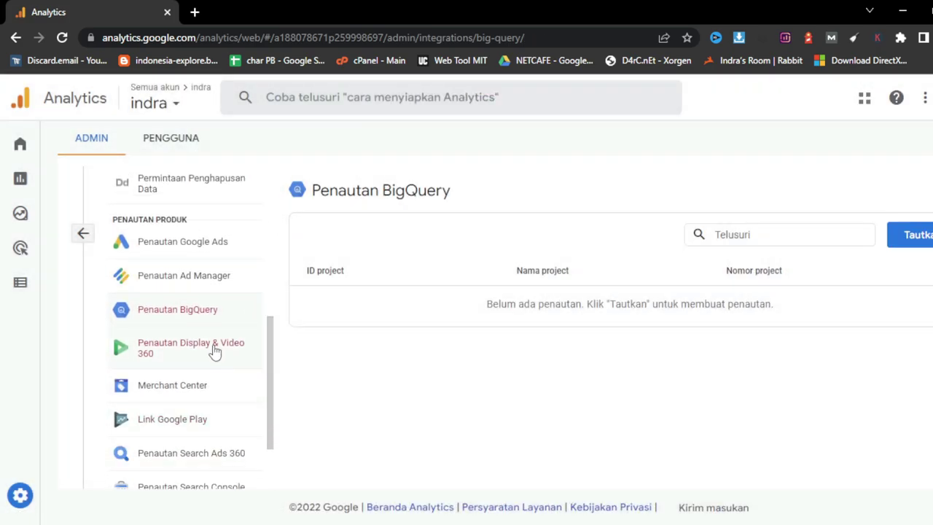
left_click(215, 353)
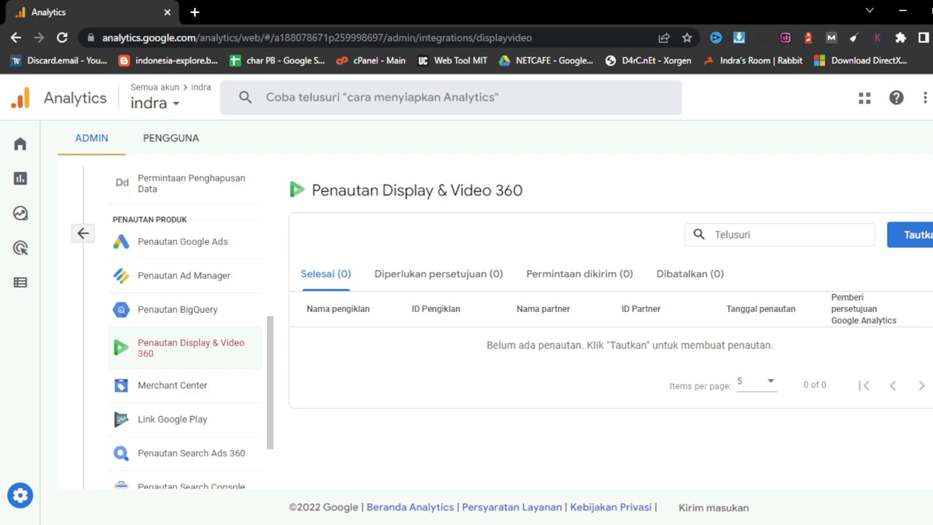
left_click(914, 234)
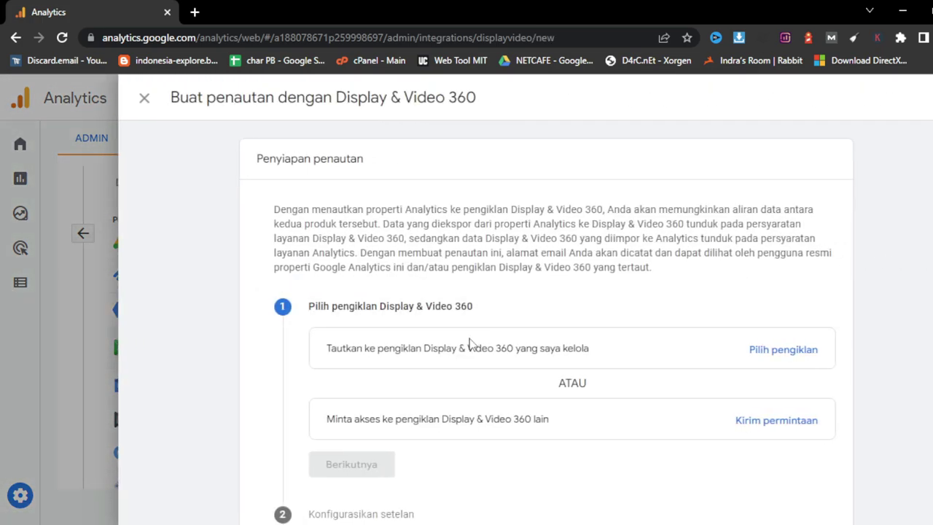
scroll(470, 346, "down", 1)
left_click(774, 284)
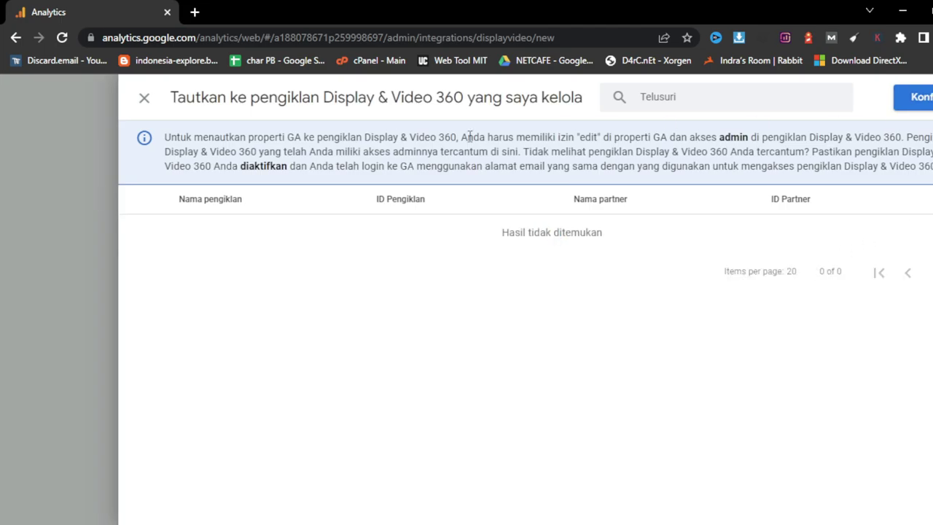
left_click(145, 97)
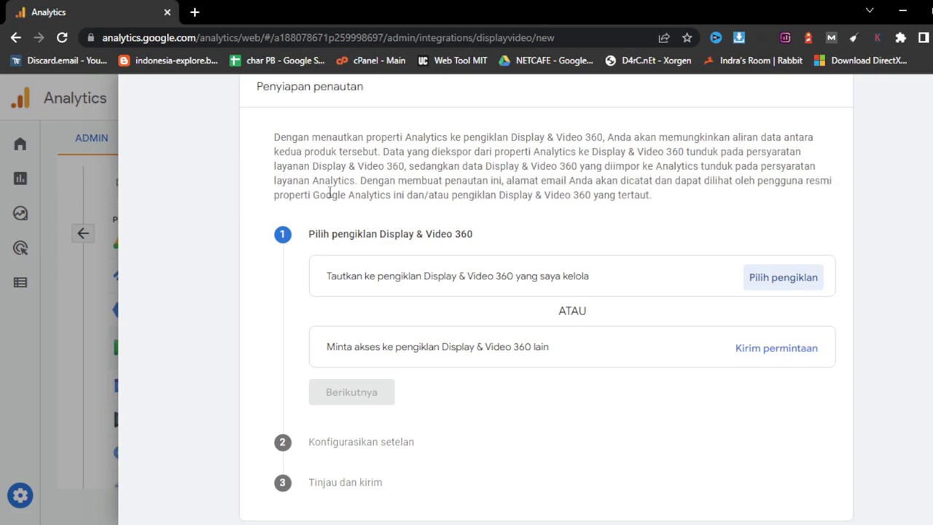
scroll(330, 192, "up", 1)
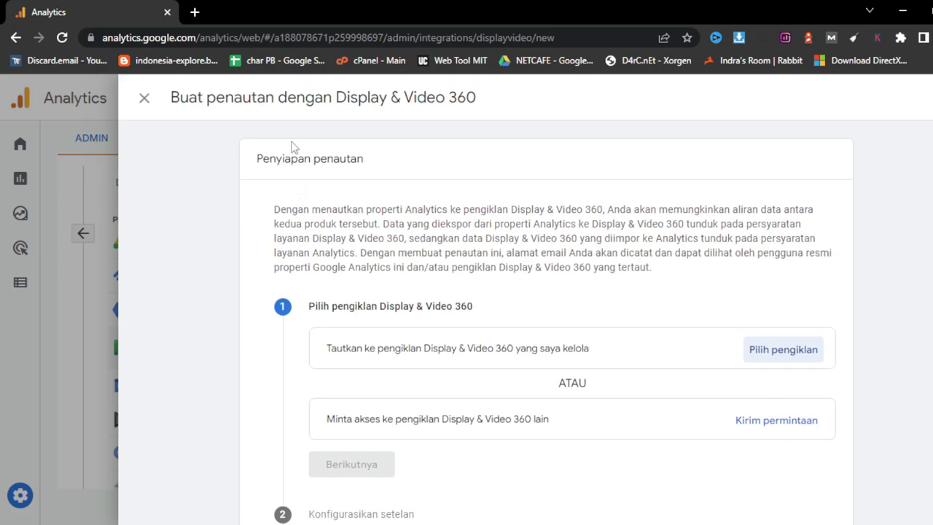
left_click(145, 97)
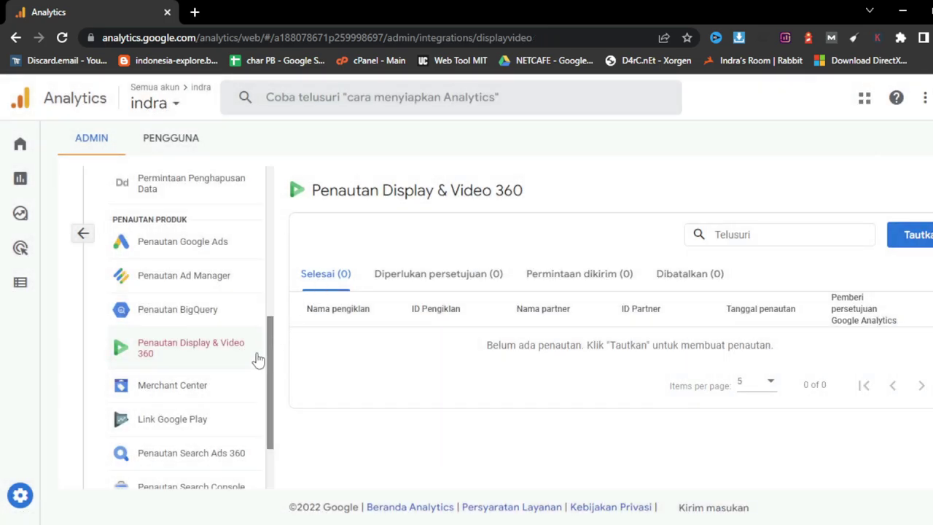
Review the property's Merchant Center links and Google Play links.
left_click(201, 401)
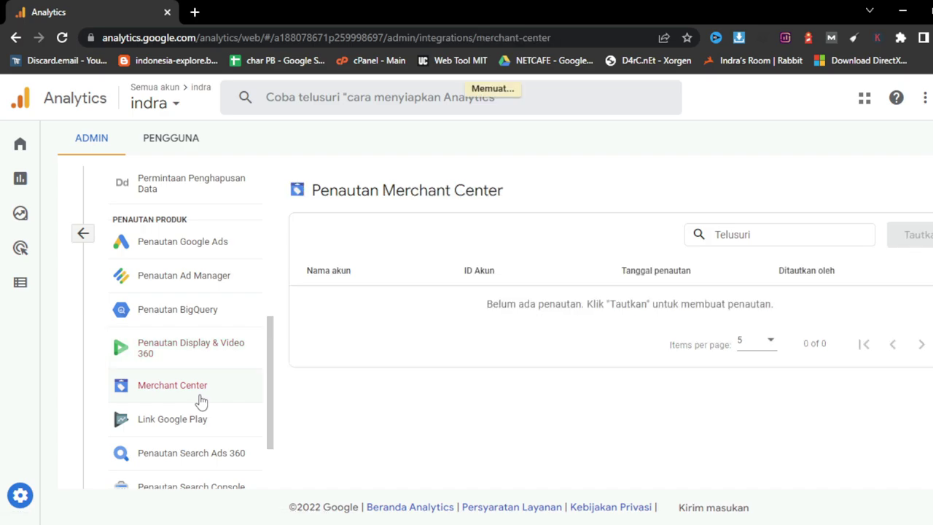
scroll(203, 402, "down", 2)
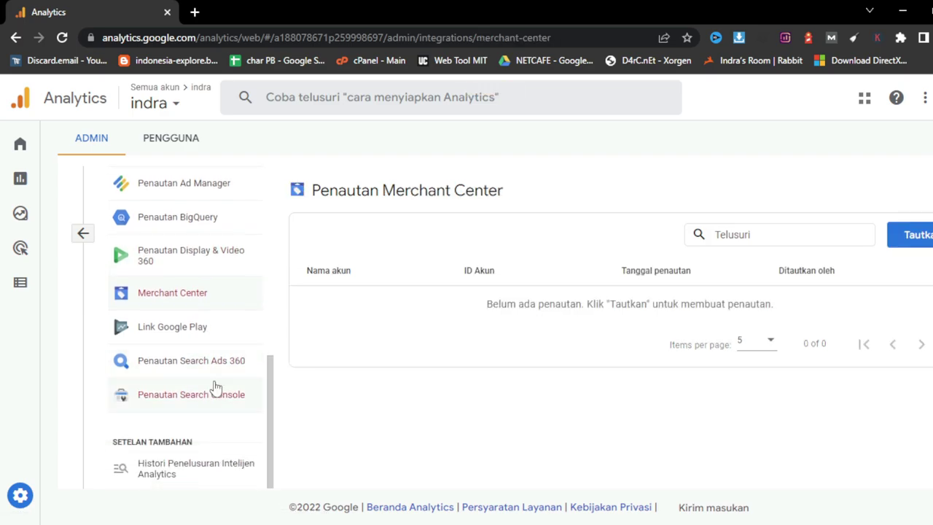
left_click(173, 333)
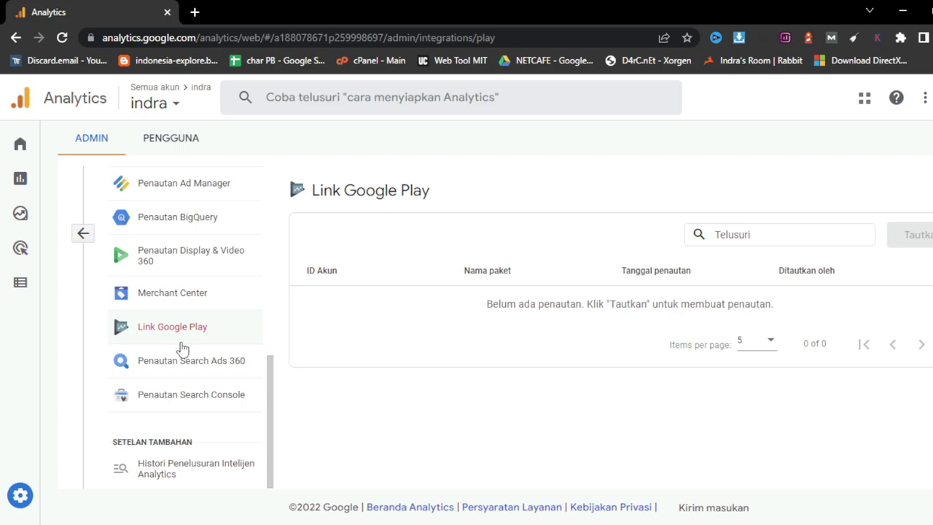
Start a Search Ads 360 link, check the list of manageable accounts, and leave the setup without linking.
left_click(182, 371)
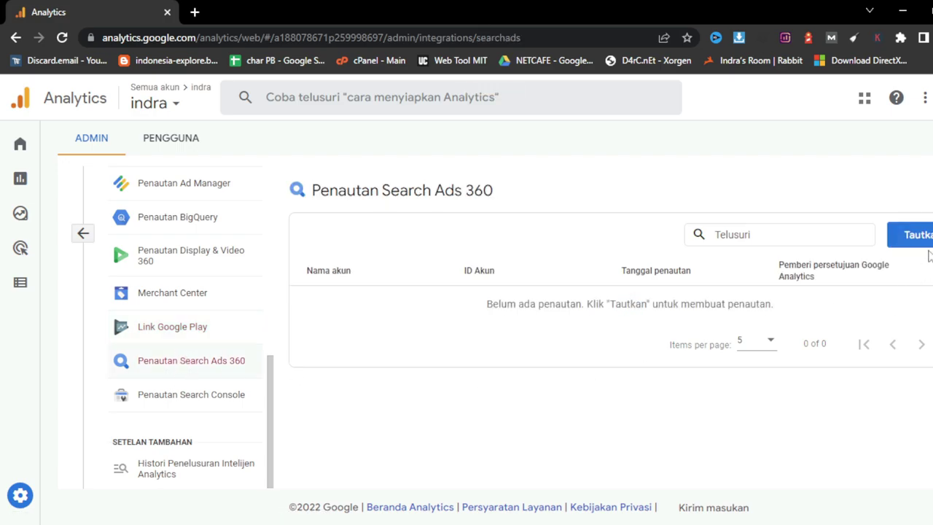
left_click(919, 236)
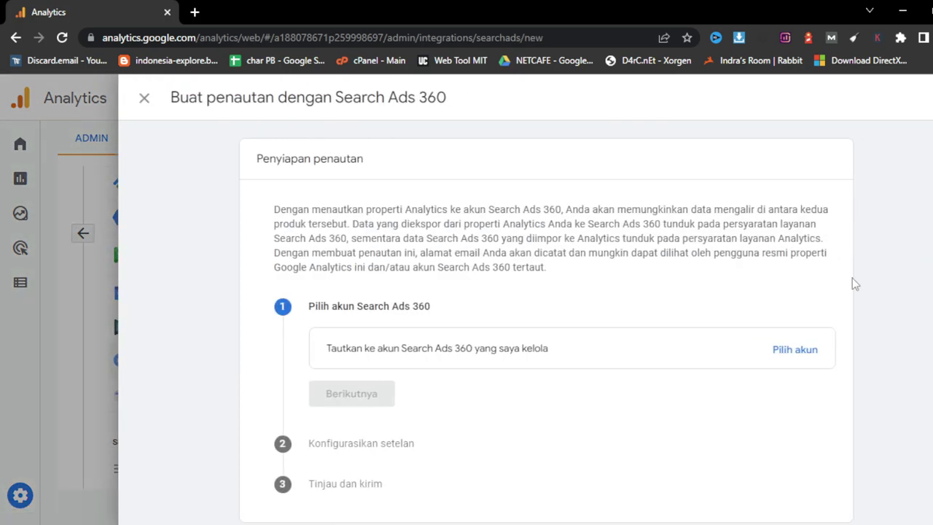
left_click(783, 352)
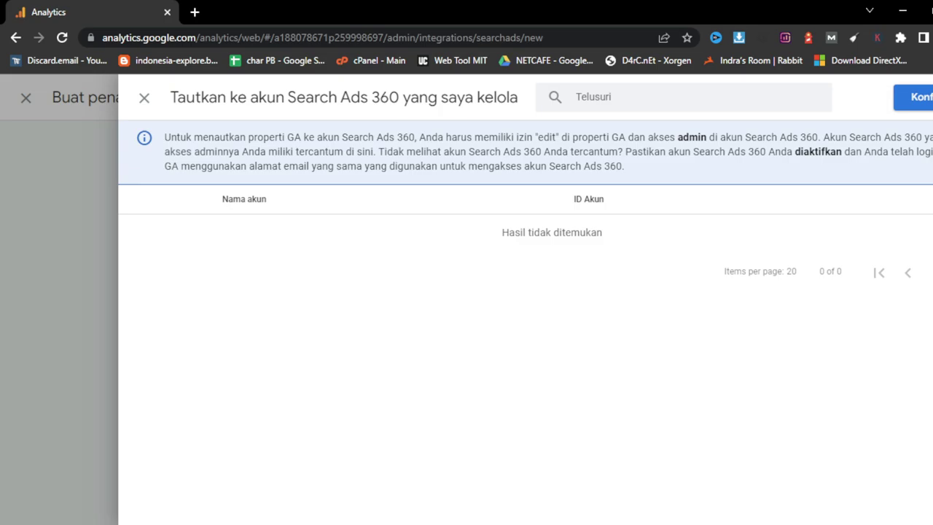
left_click(145, 98)
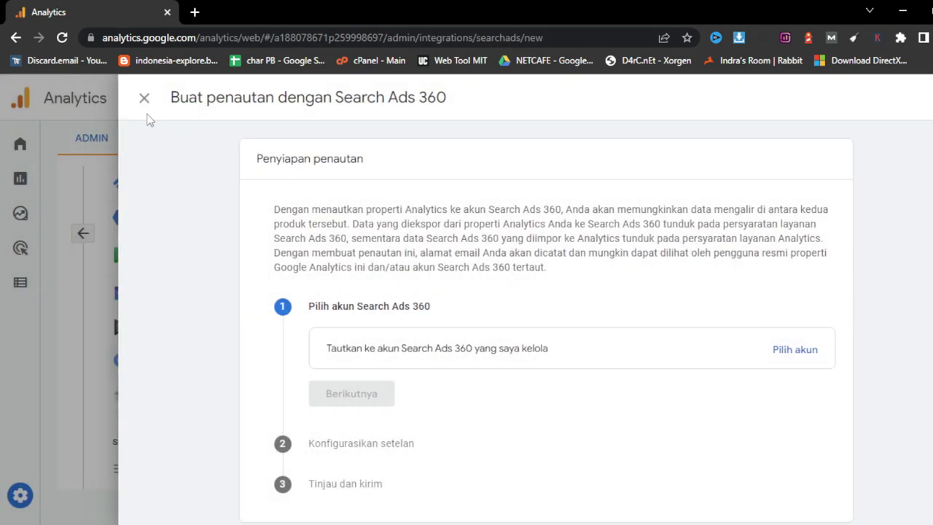
left_click(144, 97)
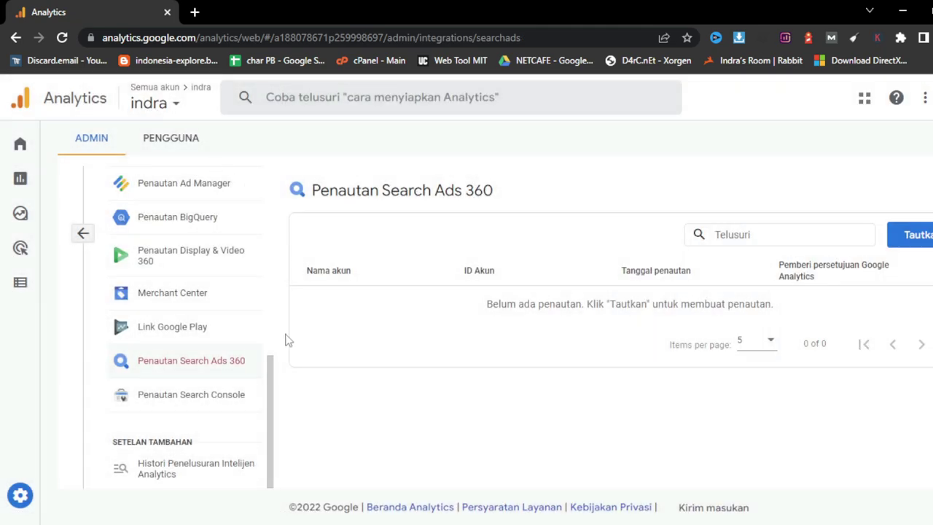
Review the property's Search Console links, and search Google for "google webmaster" in a new browser tab.
left_click(207, 406)
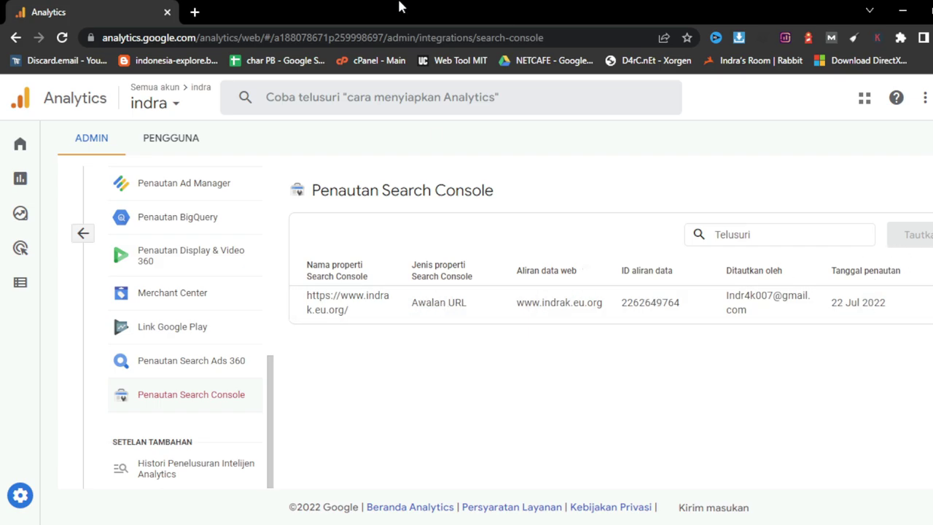
left_click(195, 13)
left_click(207, 34)
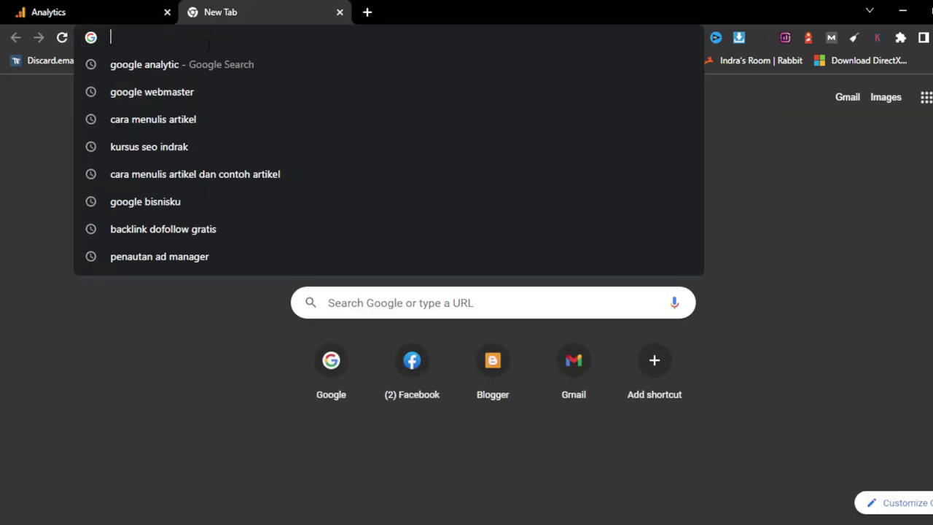
left_click(183, 92)
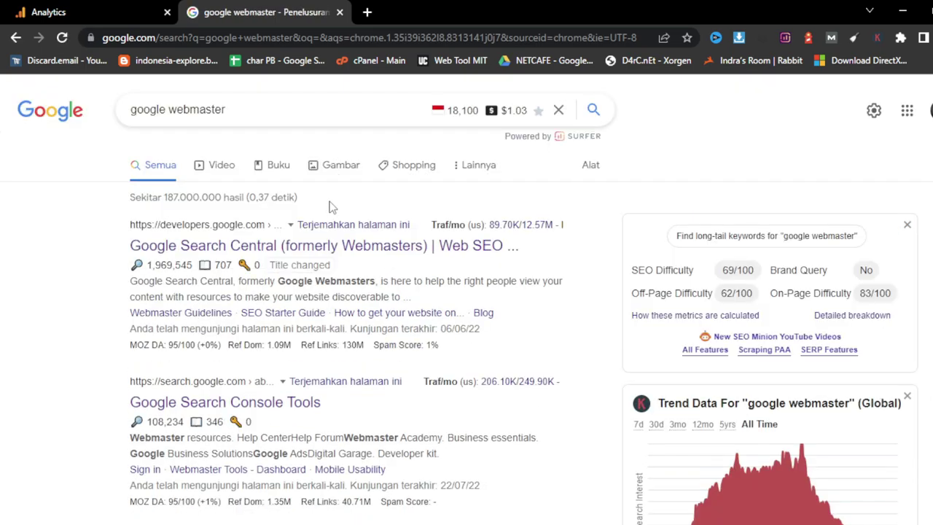
Open Google Search Console from the search results, enter the site's overview, and open its Search Console Insights.
left_click(248, 401)
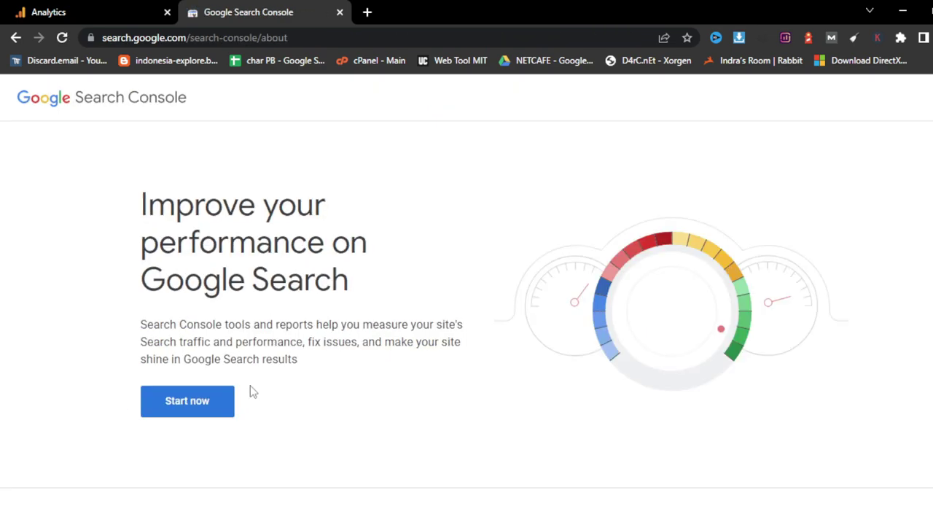
left_click(209, 406)
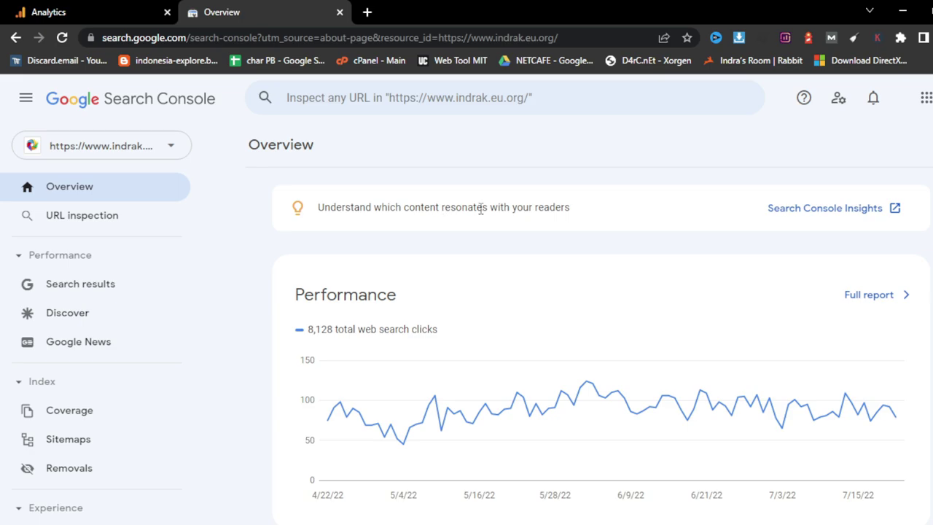
left_click(834, 210)
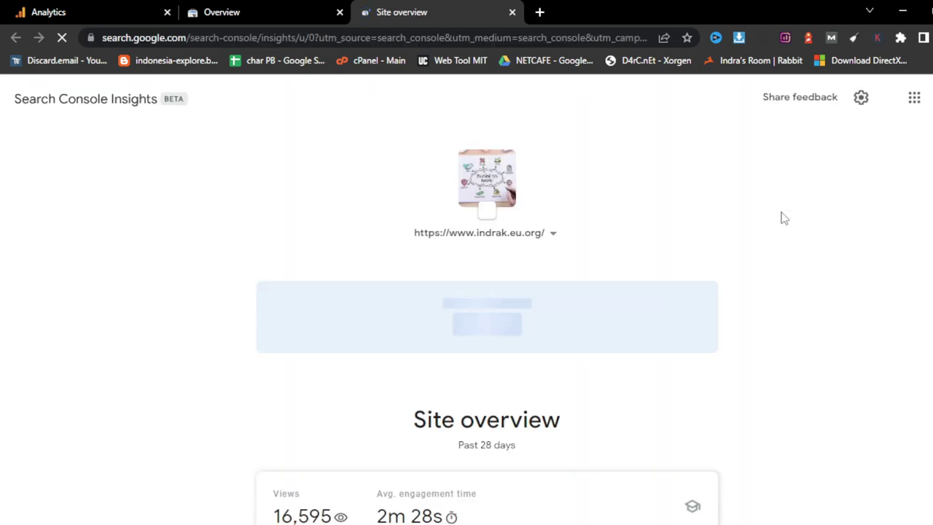
Review the site's all-time views, the 28-day views chart, and the new and most popular content in Search Console Insights.
scroll(525, 301, "down", 3)
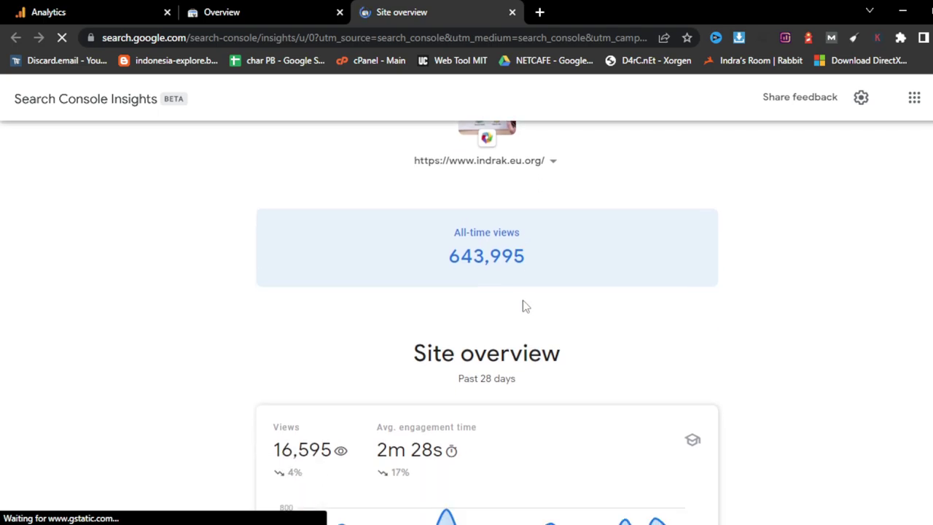
scroll(389, 300, "down", 1)
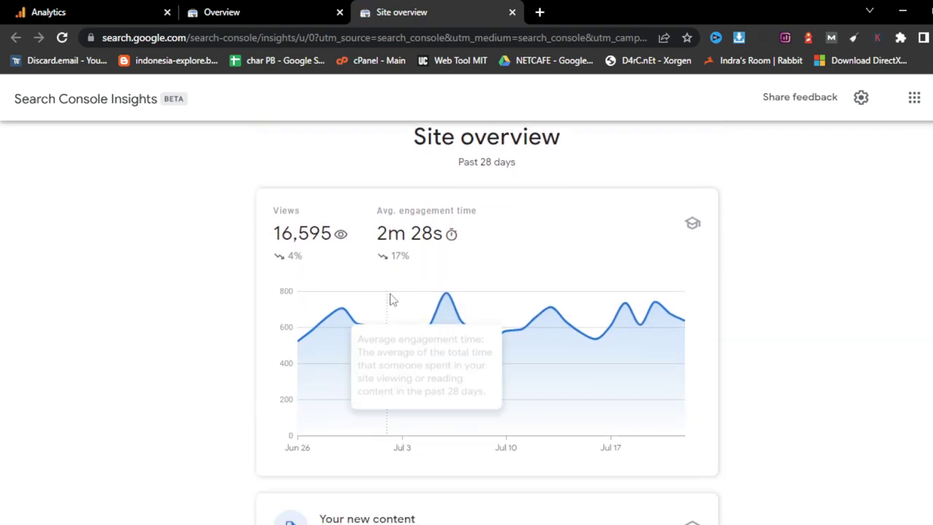
scroll(552, 325, "down", 1)
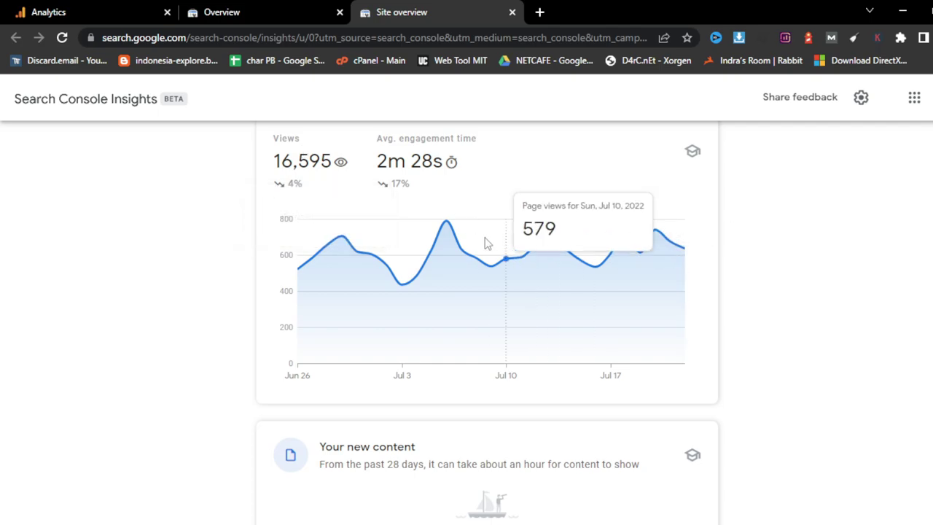
scroll(629, 258, "down", 1)
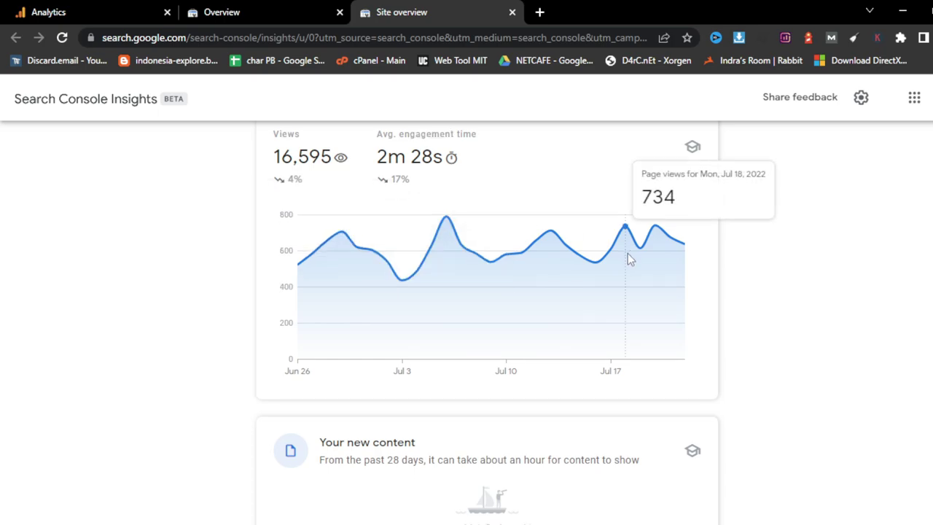
scroll(629, 259, "down", 3)
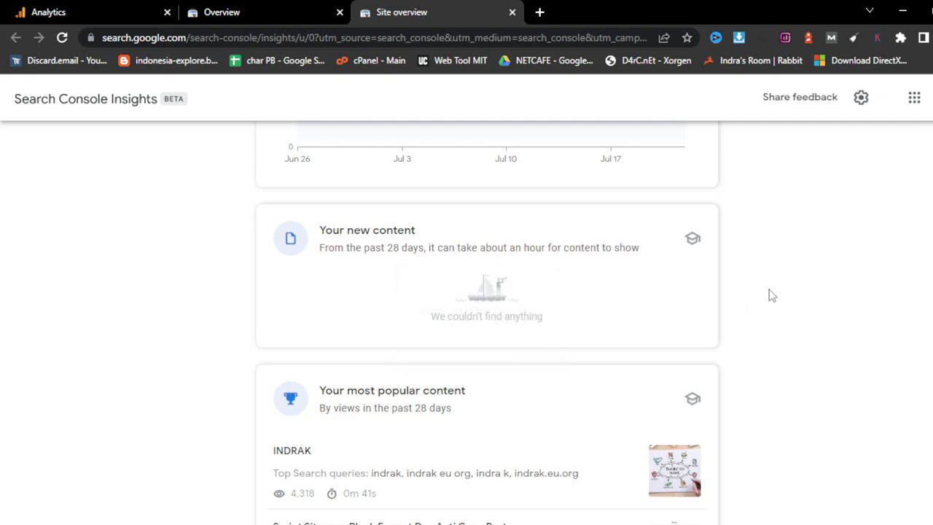
scroll(555, 269, "down", 1)
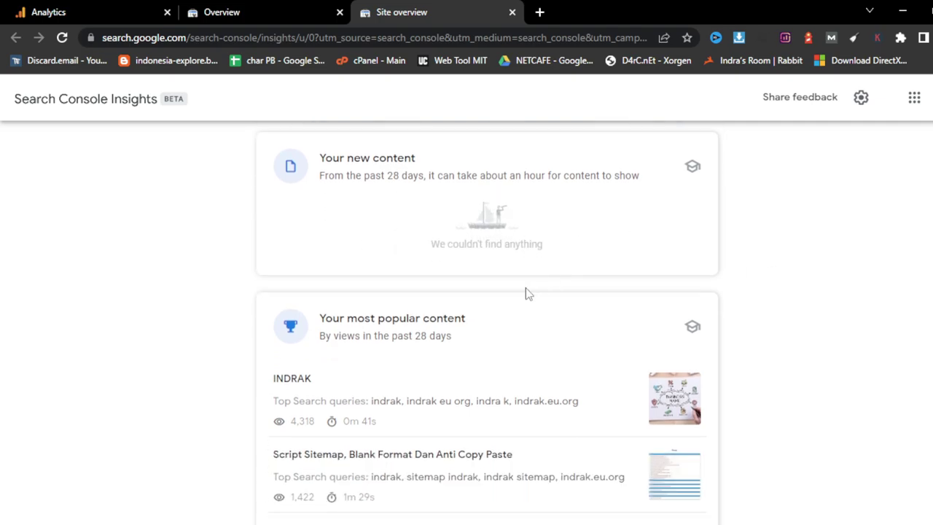
scroll(464, 335, "down", 3)
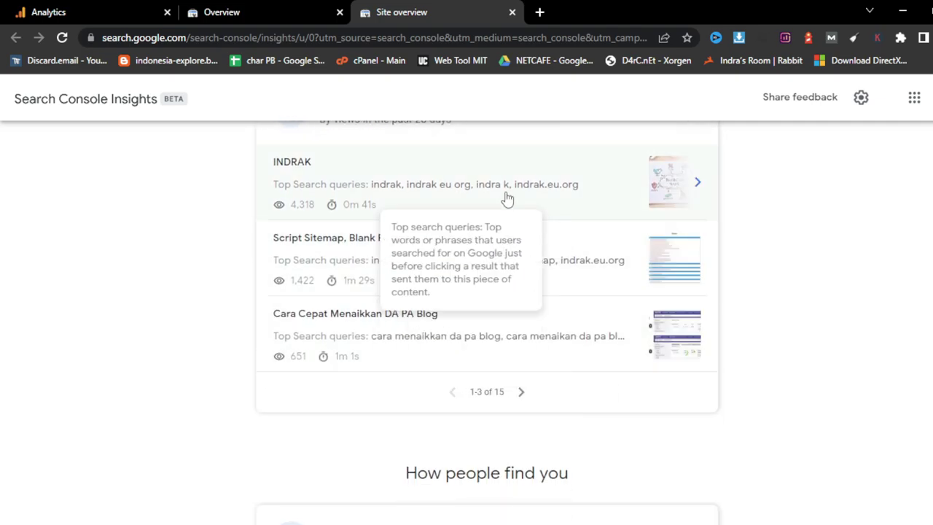
Examine how people find the site, covering the top traffic channels and the Google Search most searched queries.
scroll(343, 390, "down", 2)
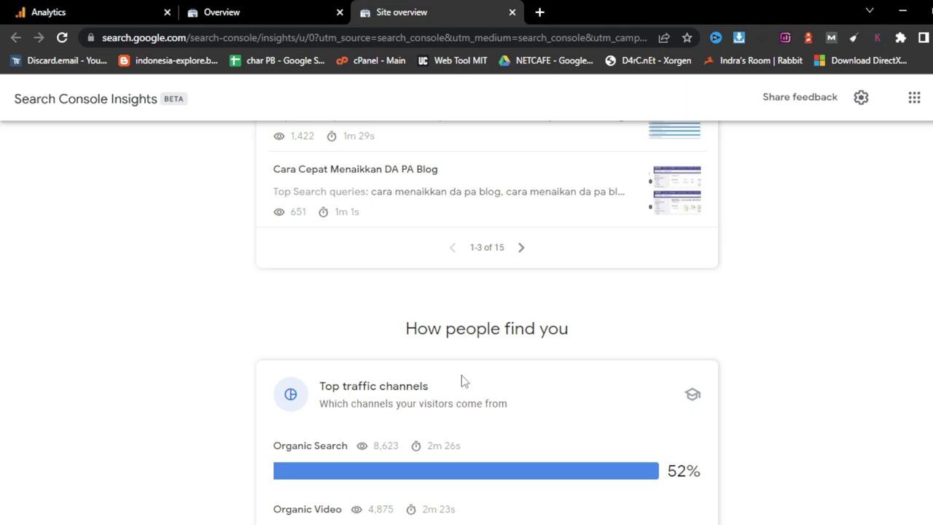
scroll(461, 376, "down", 2)
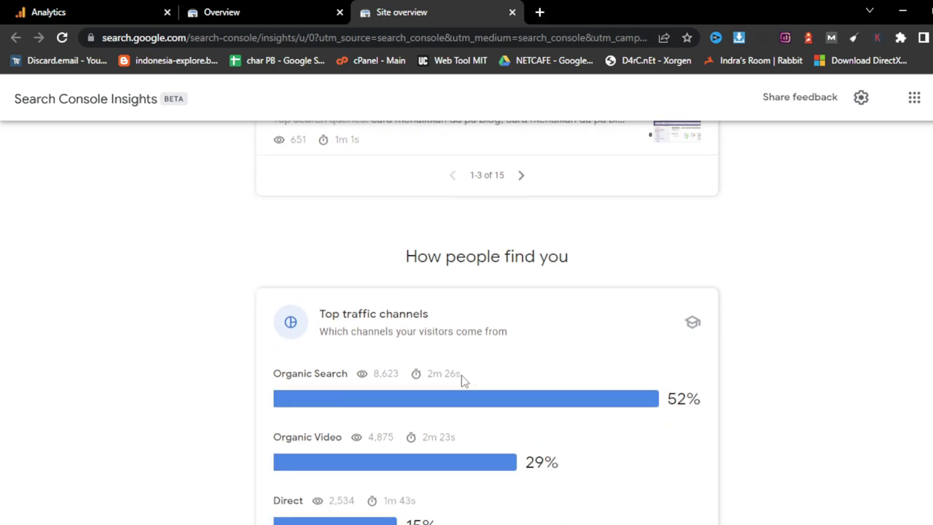
scroll(461, 377, "down", 1)
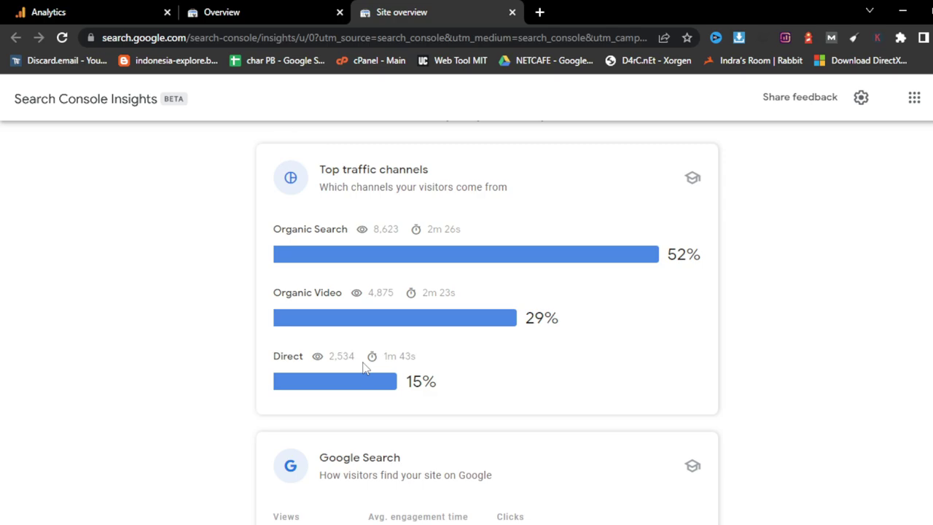
scroll(364, 368, "down", 2)
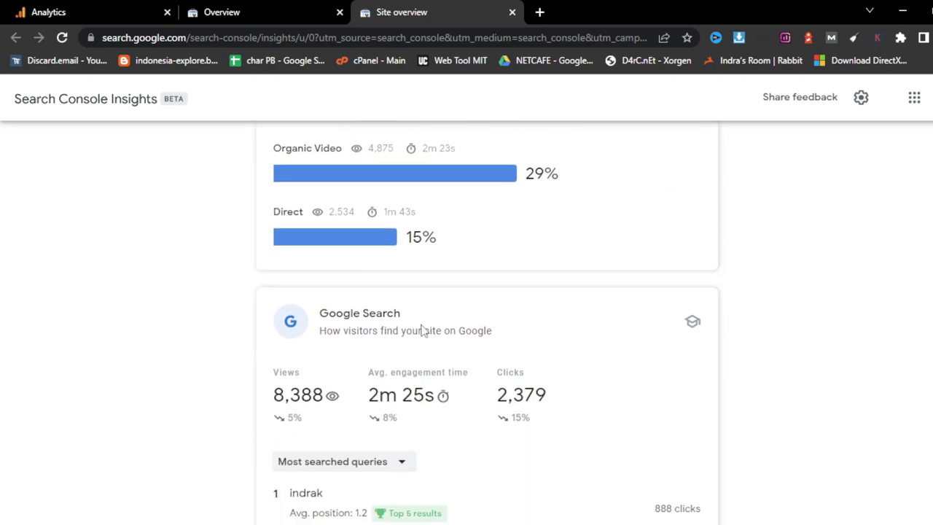
scroll(276, 374, "down", 3)
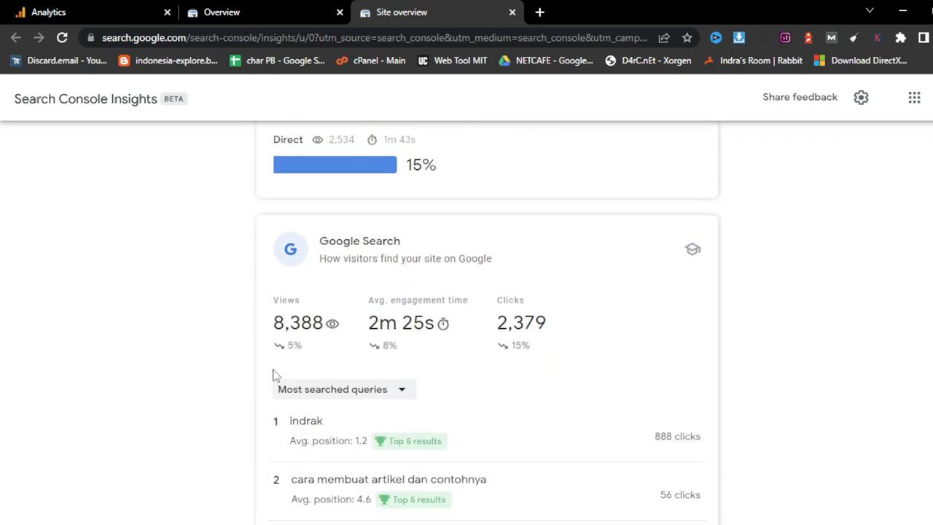